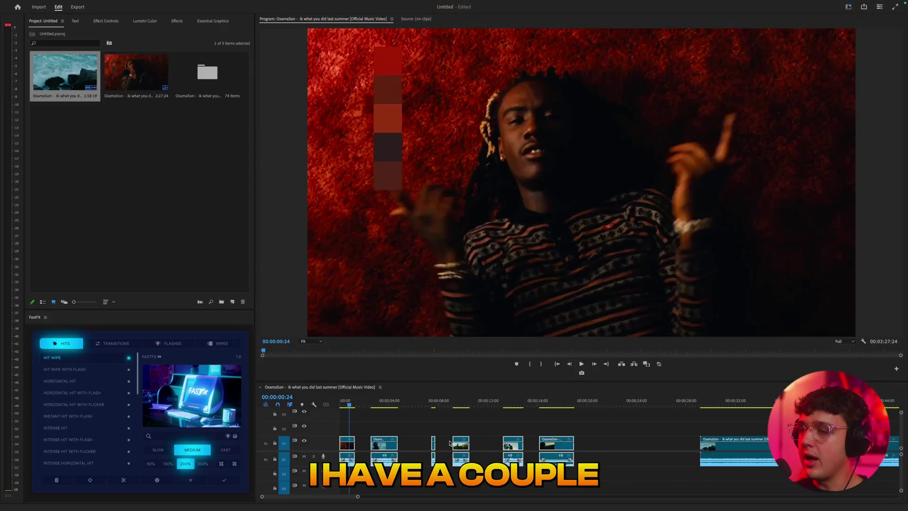
Examine the color palettes, text and Colorama inset images in the example shots along the music video timeline
{"action": "left_click", "coordinate": [346, 405]}
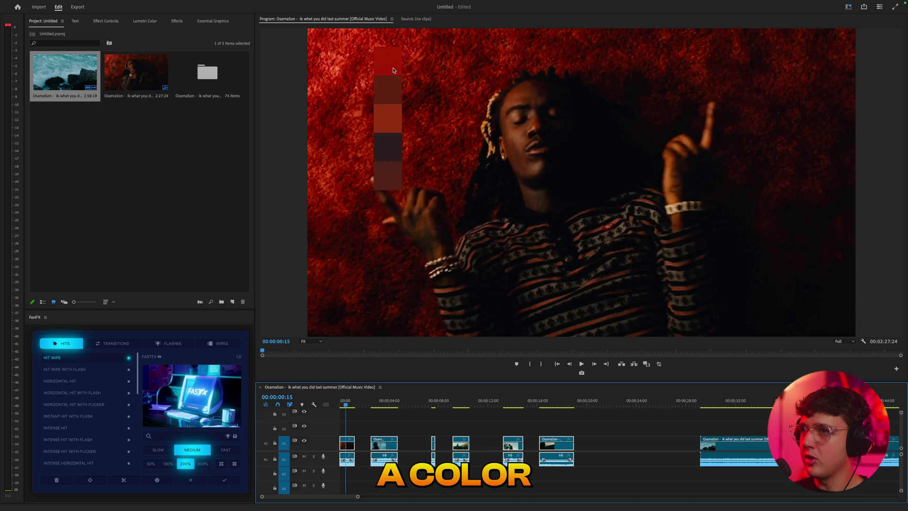
{"action": "scroll", "coordinate": [673, 421], "scroll_direction": "down", "scroll_amount": 4}
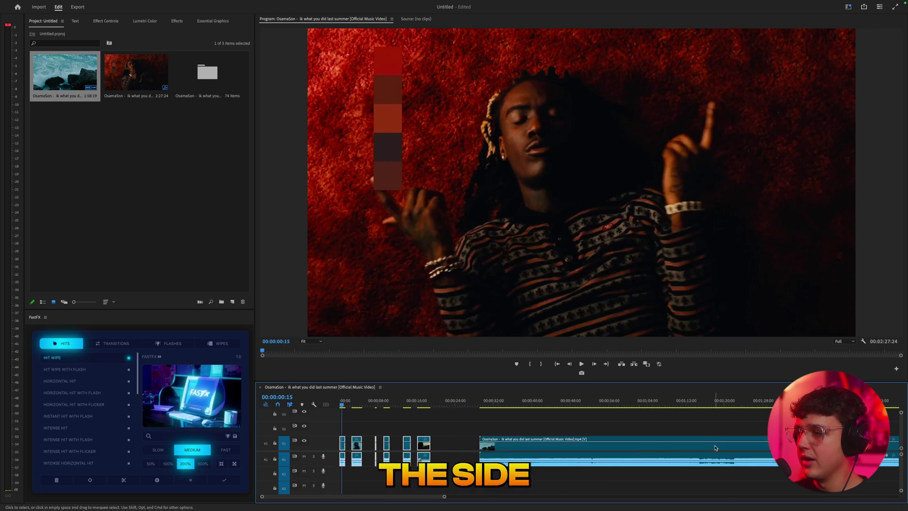
{"action": "left_click", "coordinate": [678, 406]}
{"action": "left_click_drag", "start_coordinate": [678, 405], "coordinate": [705, 411]}
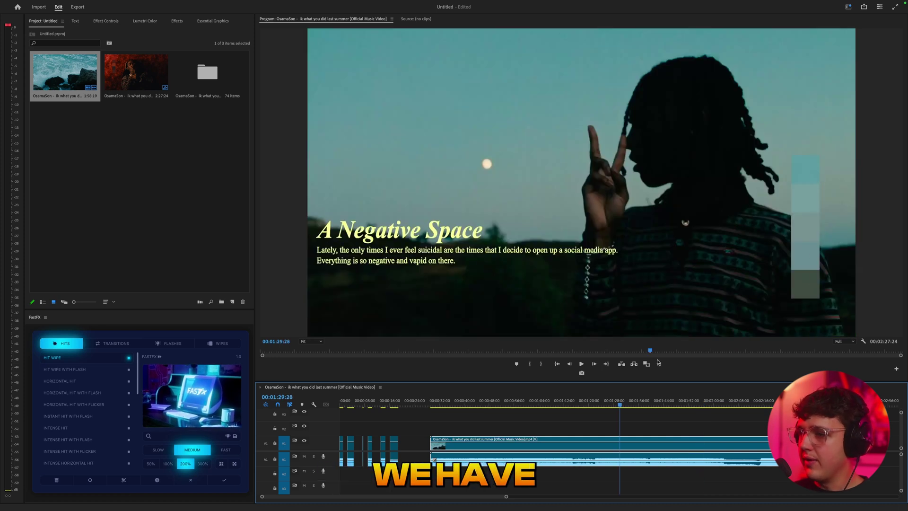
{"action": "left_click_drag", "start_coordinate": [619, 406], "coordinate": [614, 425]}
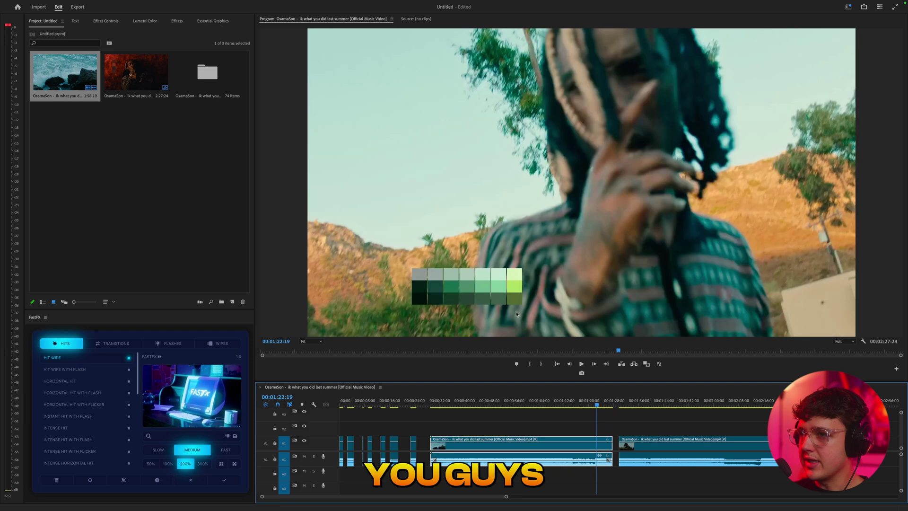
{"action": "left_click_drag", "start_coordinate": [597, 406], "coordinate": [589, 402]}
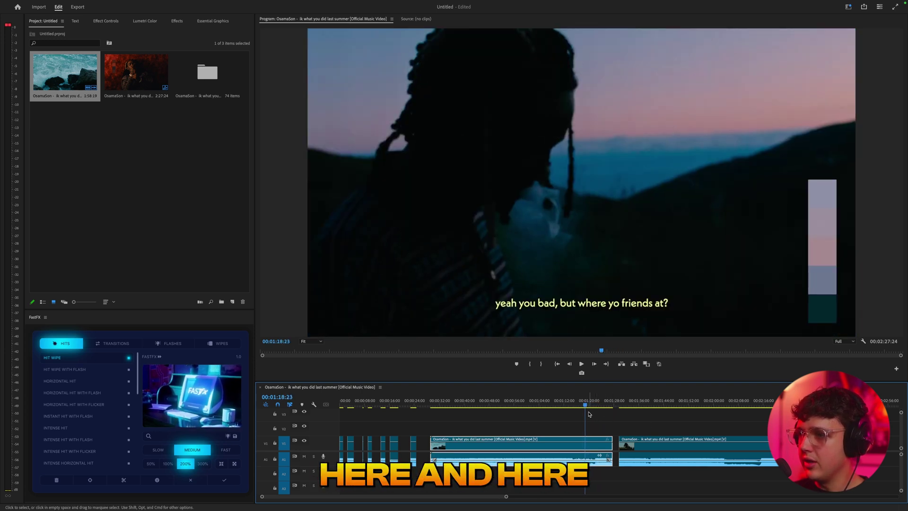
{"action": "left_click", "coordinate": [587, 404]}
{"action": "left_click_drag", "start_coordinate": [362, 405], "coordinate": [364, 406]}
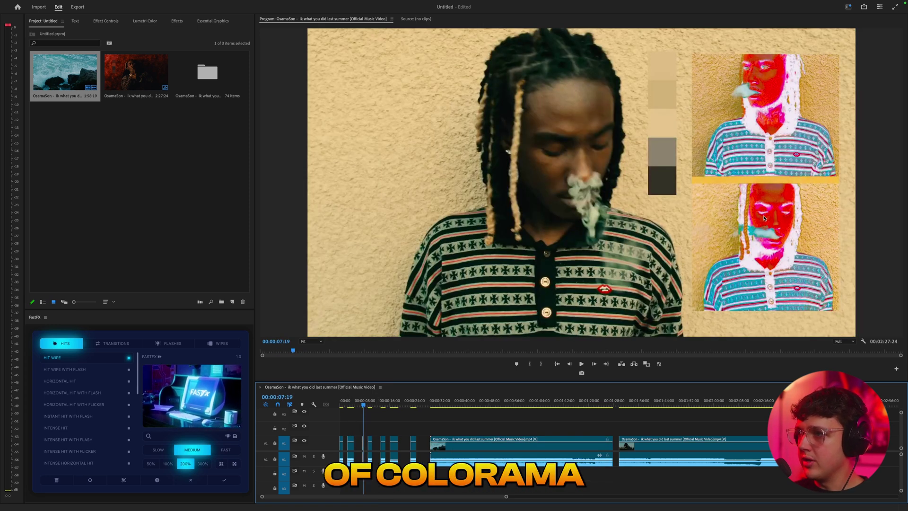
{"action": "scroll", "coordinate": [361, 419], "scroll_direction": "up", "scroll_amount": 5}
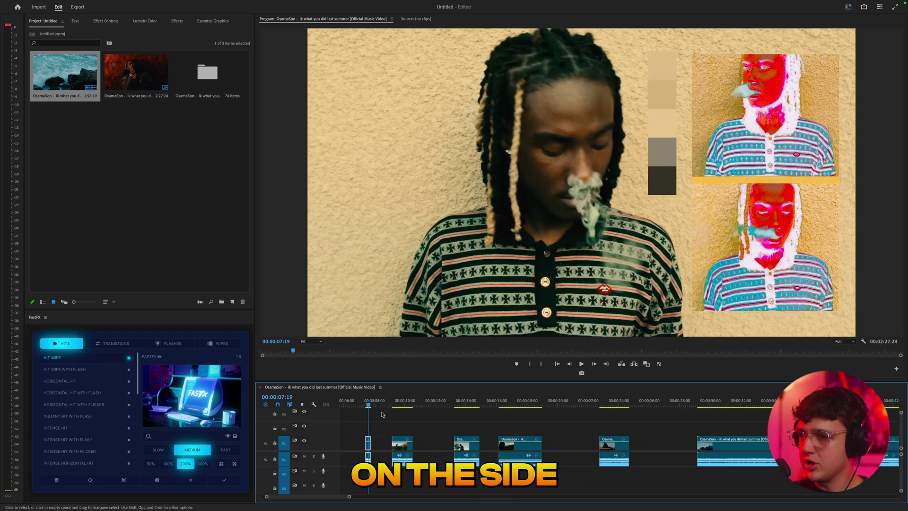
{"action": "left_click", "coordinate": [465, 405]}
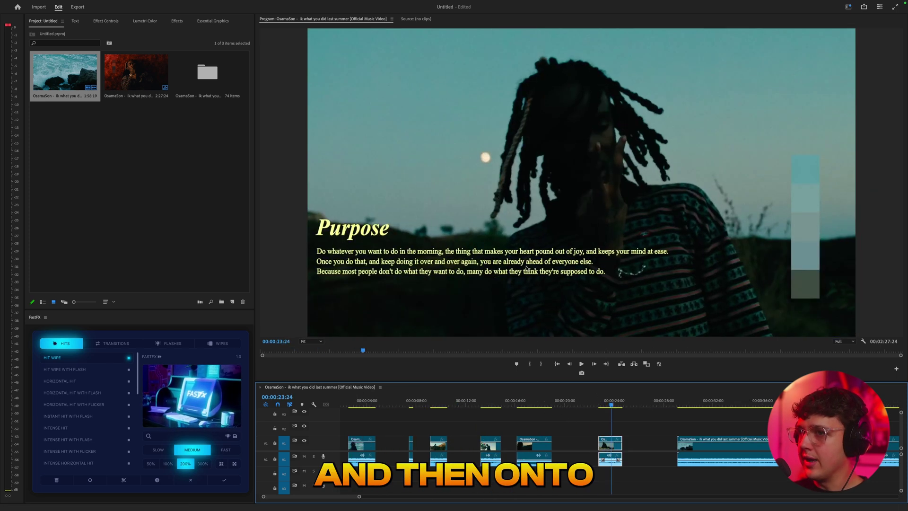
{"action": "key", "text": "minus"}
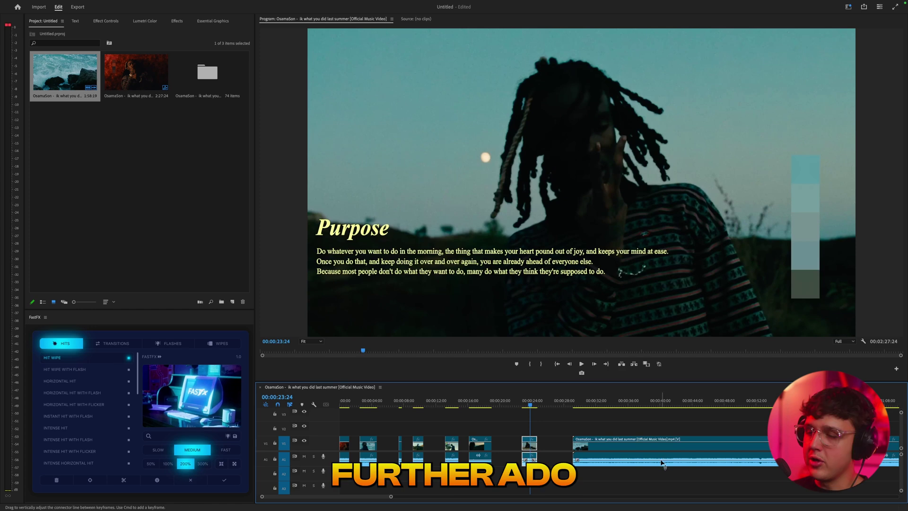
{"action": "left_click", "coordinate": [345, 405]}
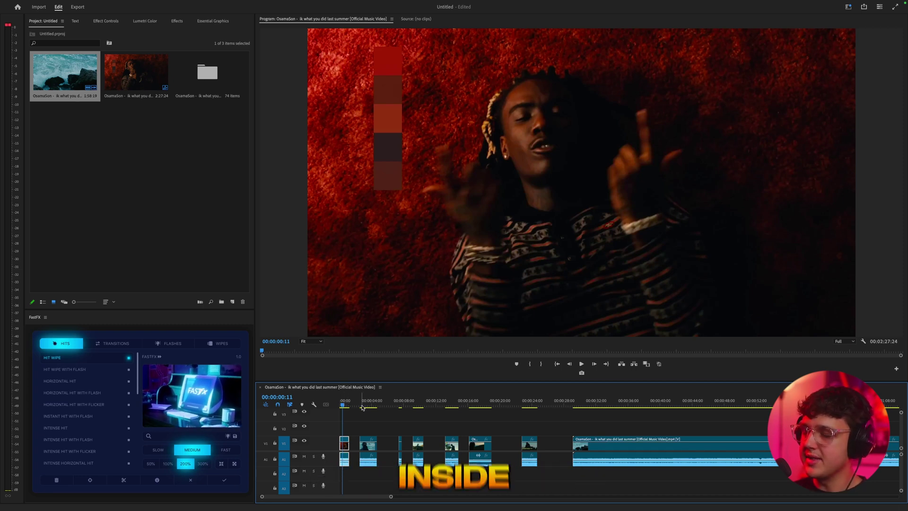
Duplicate the ocean clip at 00:00:03:06 onto V2 and nest the copy, checking inside the nest before returning to the main sequence
{"action": "left_click_drag", "start_coordinate": [363, 408], "coordinate": [366, 408]}
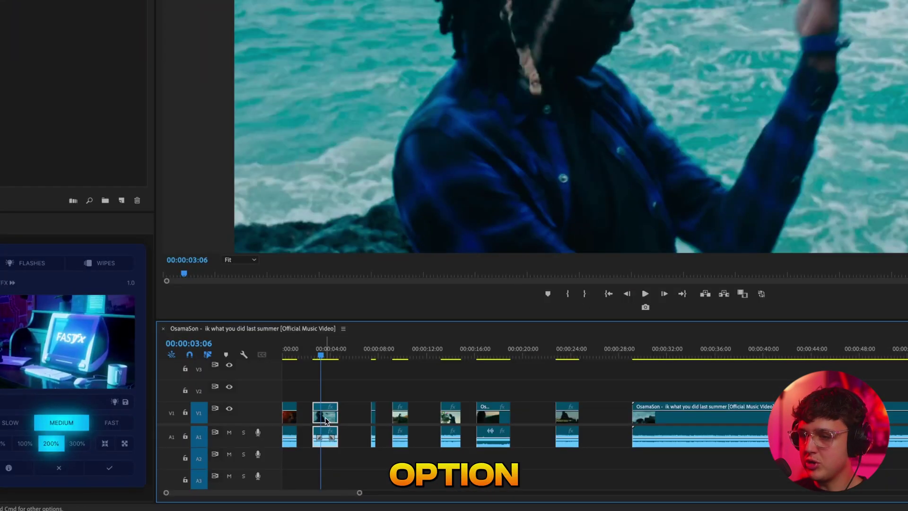
{"action": "left_click_drag", "start_coordinate": [369, 448], "coordinate": [369, 433]}
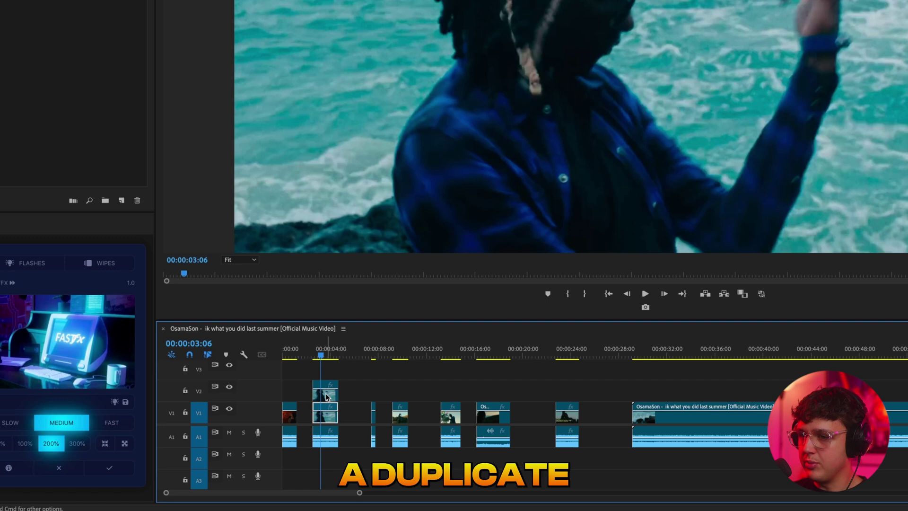
{"action": "right_click", "coordinate": [326, 397]}
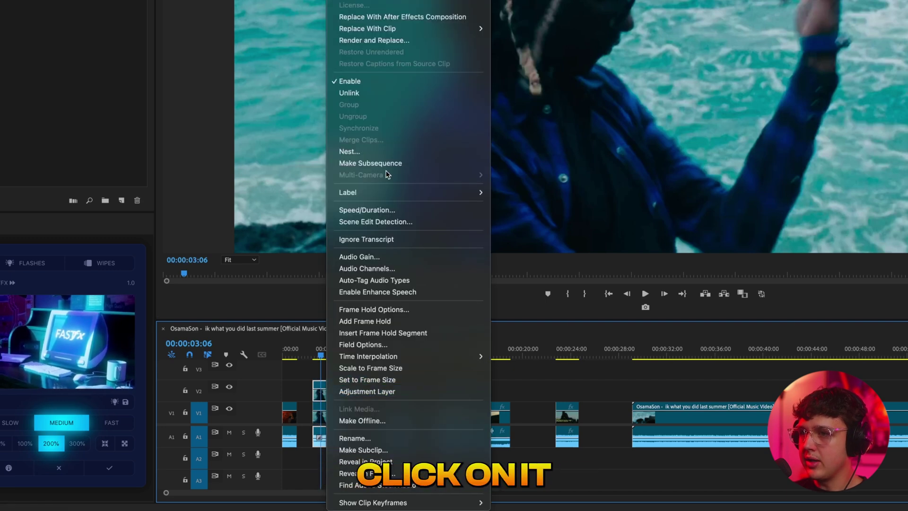
{"action": "left_click", "coordinate": [360, 151]}
{"action": "left_click", "coordinate": [491, 156]}
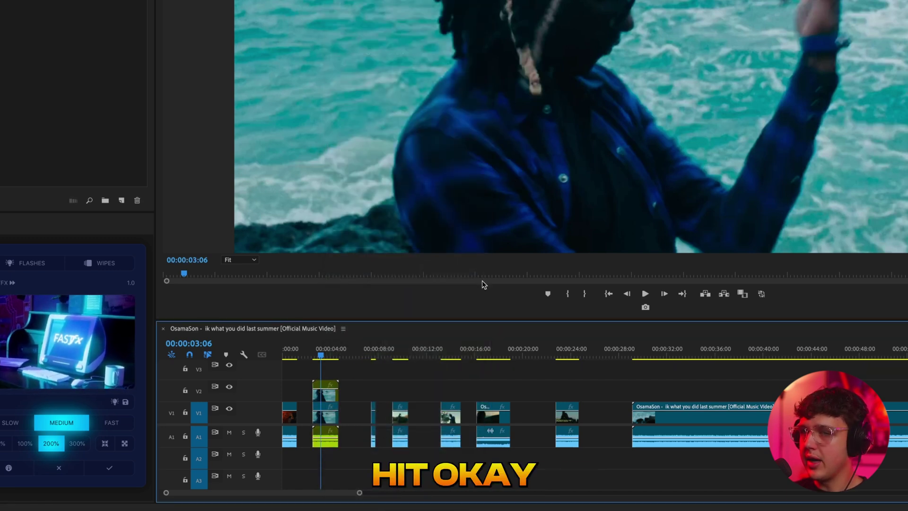
{"action": "double_click", "coordinate": [325, 393]}
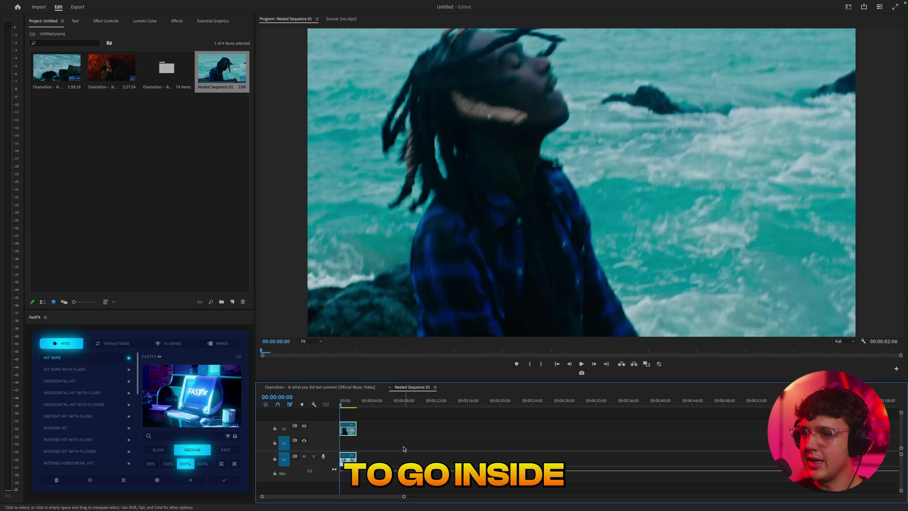
{"action": "left_click", "coordinate": [338, 388]}
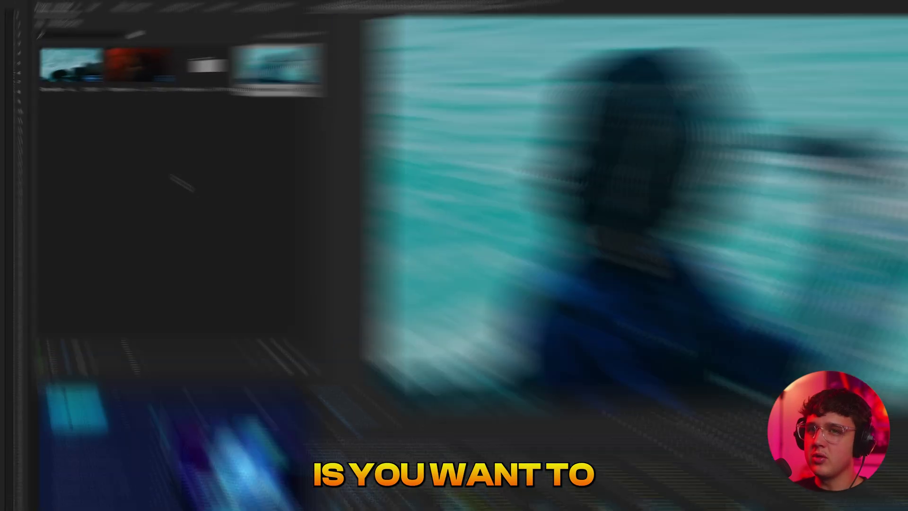
Create a 1080 by 1080 color matte in a pale blue (RGB 105, 154, 166) sampled from the water
{"action": "right_click", "coordinate": [249, 215]}
{"action": "mouse_move", "coordinate": [304, 276]}
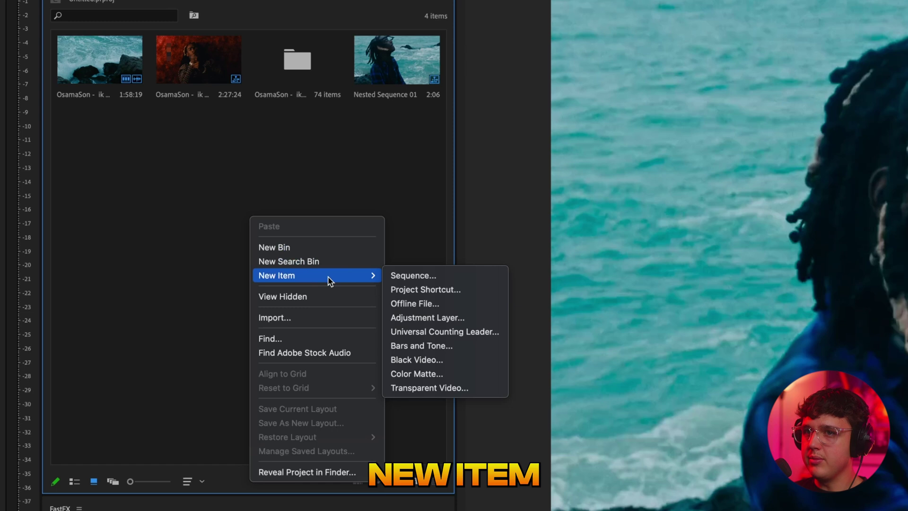
{"action": "left_click", "coordinate": [423, 374]}
{"action": "type", "text": "1080"}
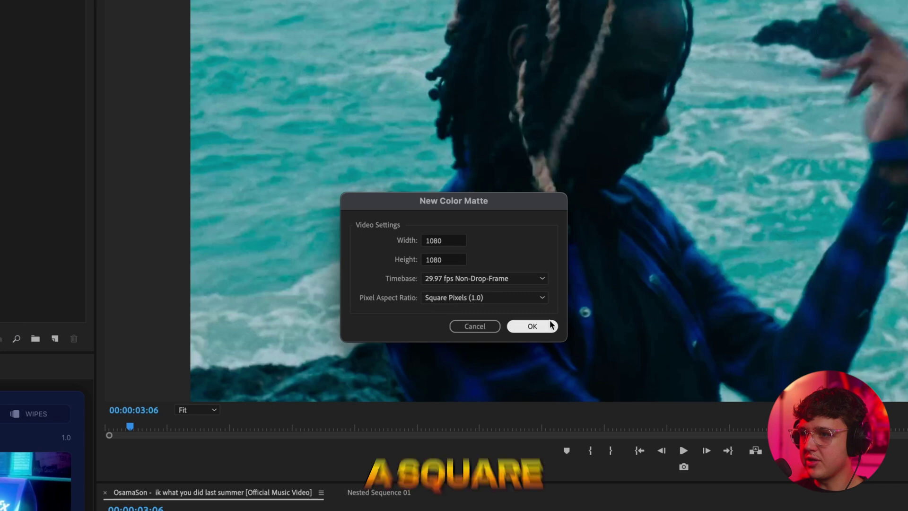
{"action": "left_click", "coordinate": [533, 326]}
{"action": "left_click_drag", "start_coordinate": [471, 163], "coordinate": [415, 165]}
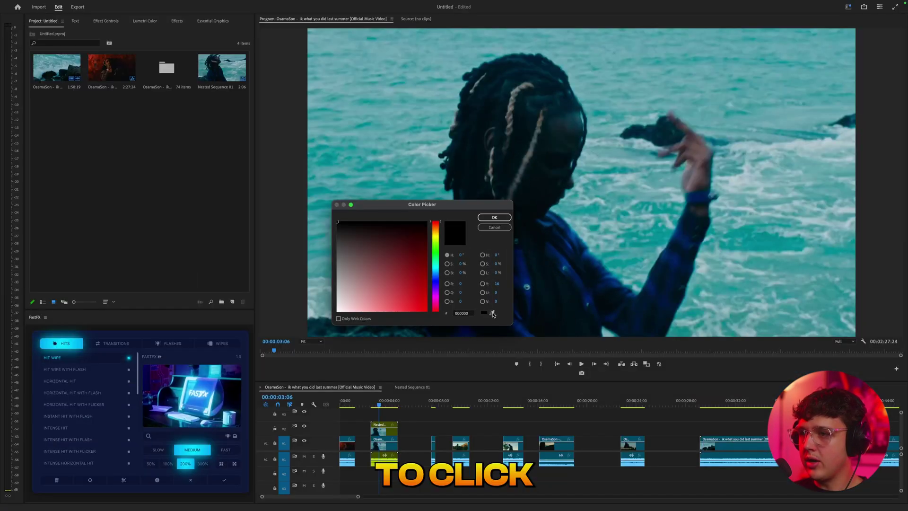
{"action": "left_click", "coordinate": [495, 311]}
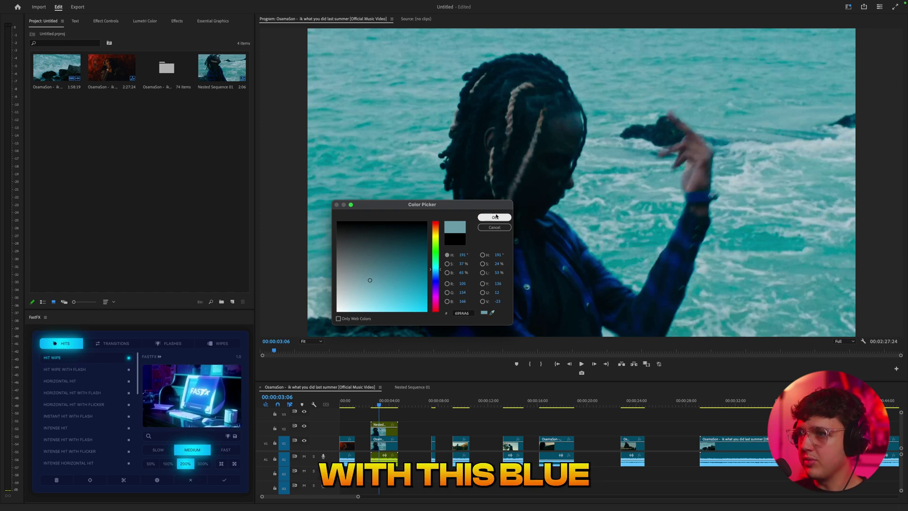
{"action": "left_click", "coordinate": [495, 218]}
{"action": "left_click", "coordinate": [468, 277]}
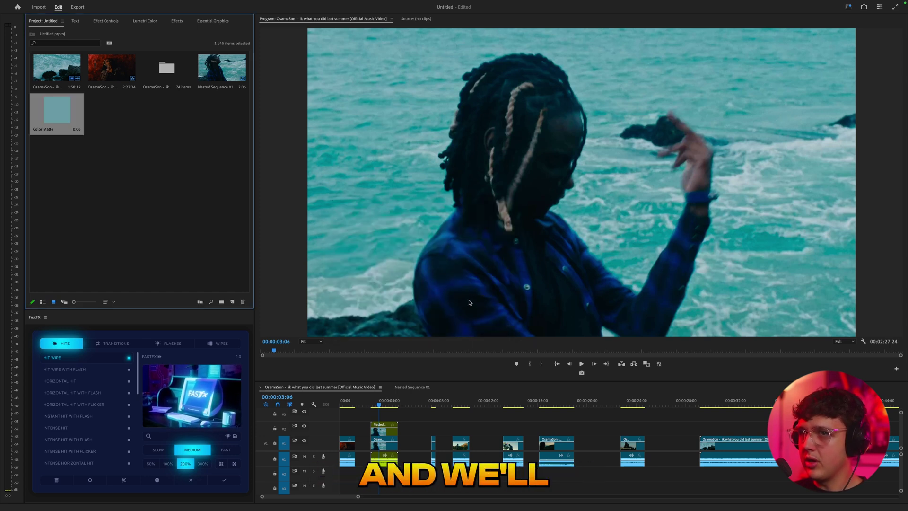
Place the pale blue matte on V3 above the nested clip at matching length, and scale it down to 18
{"action": "left_click_drag", "start_coordinate": [297, 231], "coordinate": [399, 421]}
{"action": "scroll", "coordinate": [383, 418], "scroll_direction": "up", "scroll_amount": 2}
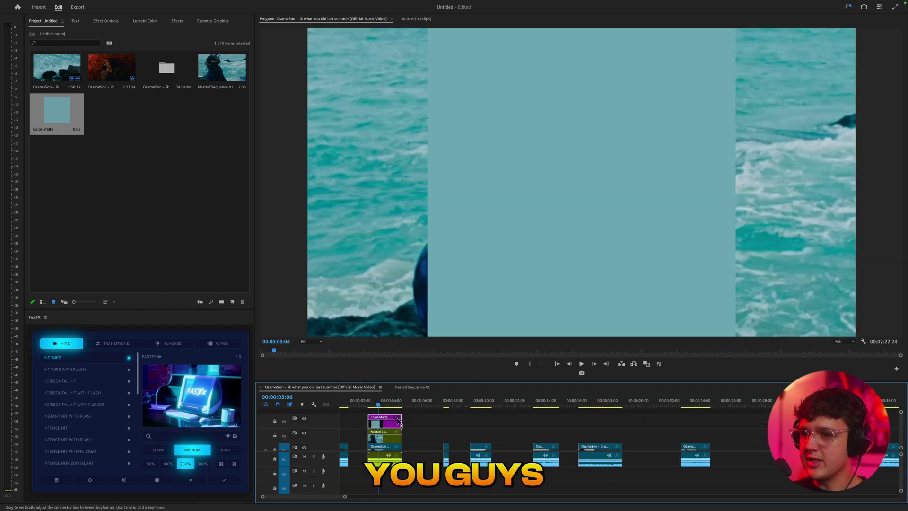
{"action": "left_click", "coordinate": [397, 420]}
{"action": "left_click_drag", "start_coordinate": [88, 70], "coordinate": [49, 69]}
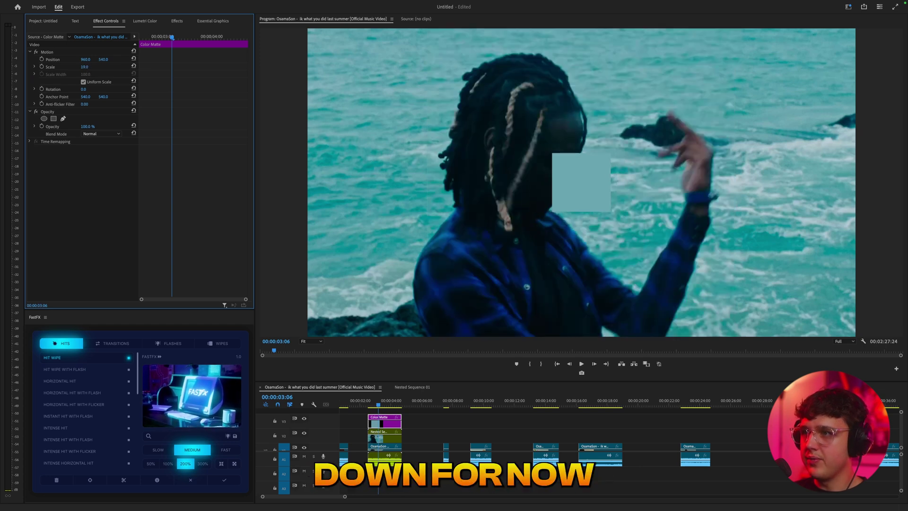
Create a second 1080 by 1080 color matte in a deep blue sampled from the jacket and place it on V4 at the clip's length
{"action": "left_click_drag", "start_coordinate": [416, 381], "coordinate": [416, 324]}
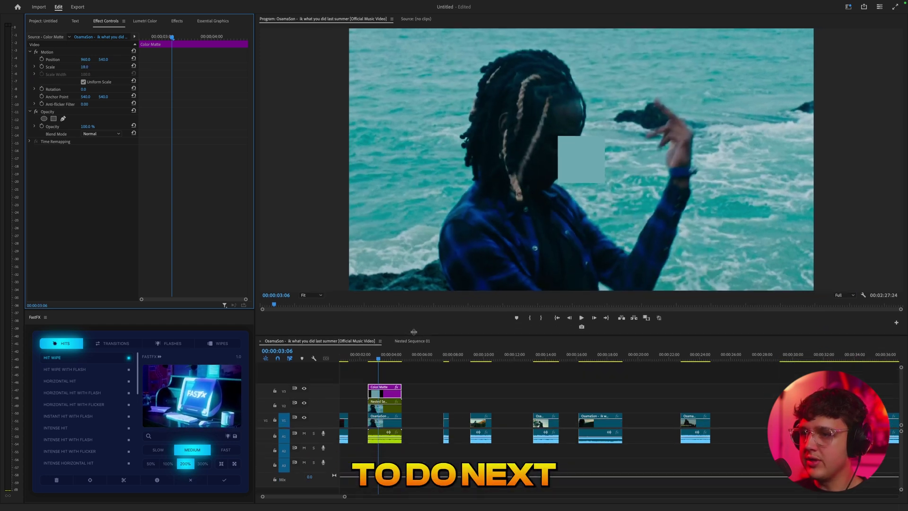
{"action": "left_click", "coordinate": [45, 20]}
{"action": "right_click", "coordinate": [112, 151]}
{"action": "mouse_move", "coordinate": [130, 183]}
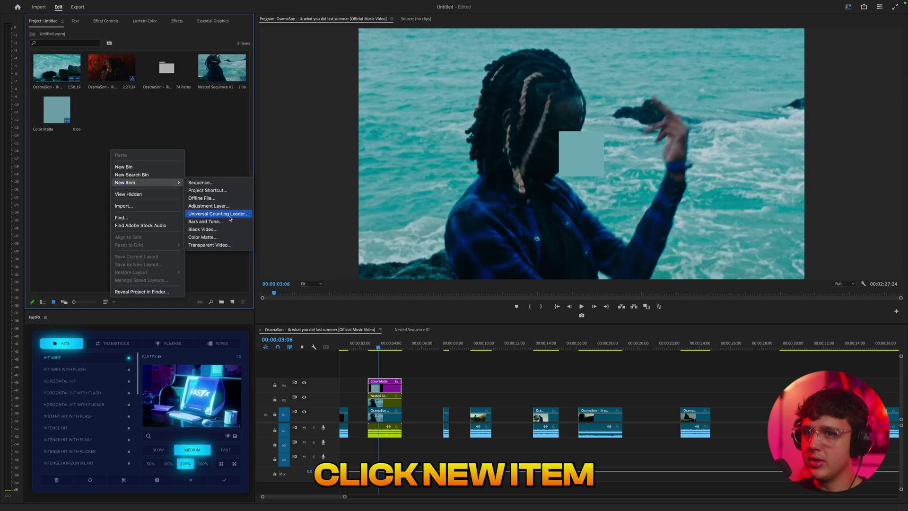
{"action": "left_click", "coordinate": [209, 237]}
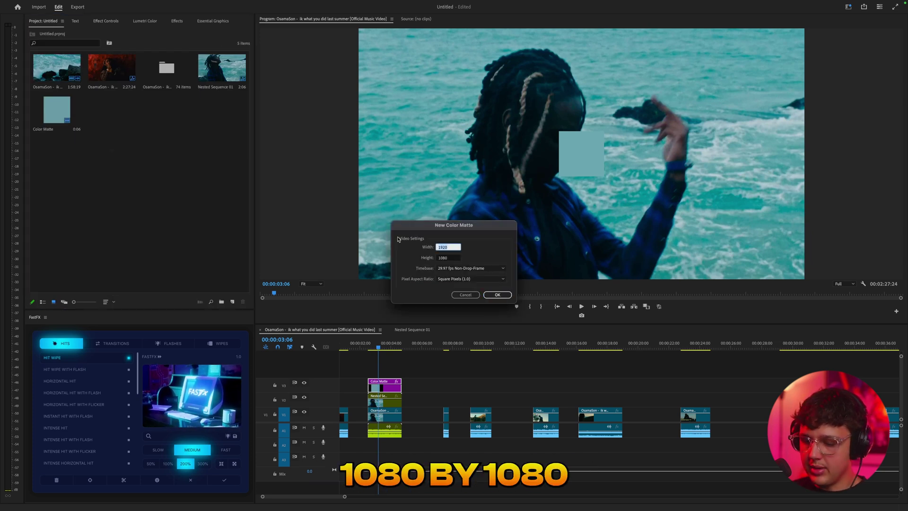
{"action": "left_click", "coordinate": [497, 295]}
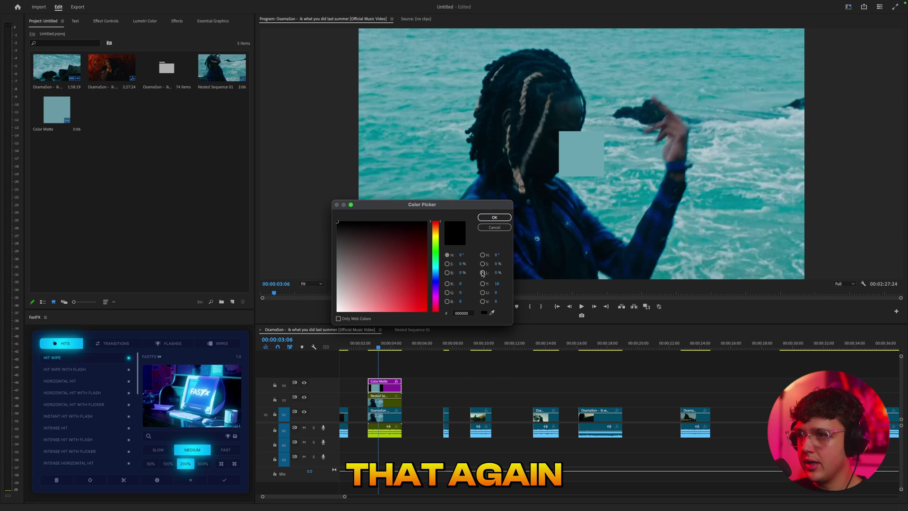
{"action": "left_click", "coordinate": [492, 313]}
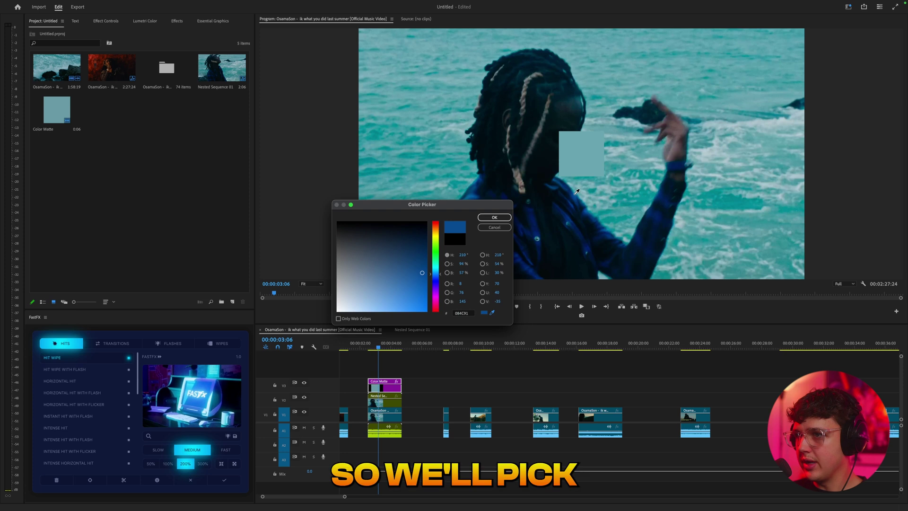
{"action": "left_click", "coordinate": [495, 217]}
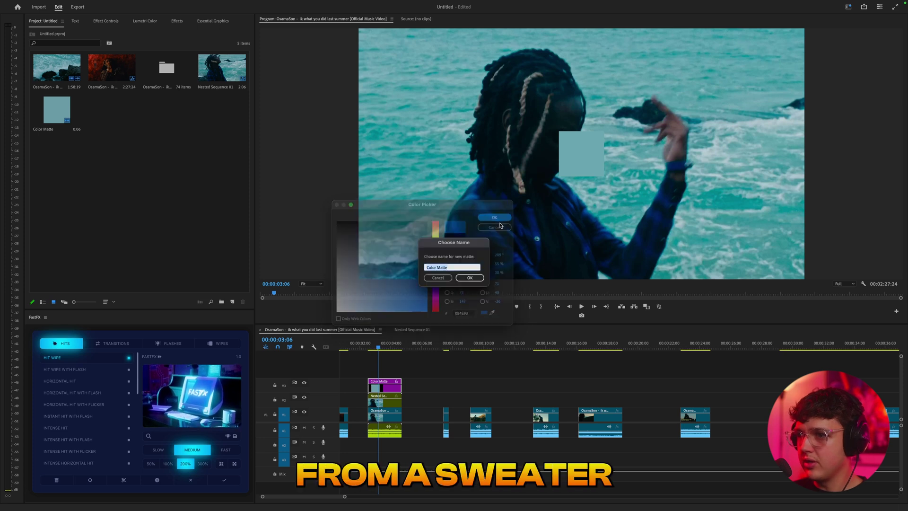
{"action": "left_click", "coordinate": [468, 276]}
{"action": "left_click_drag", "start_coordinate": [111, 111], "coordinate": [374, 373]}
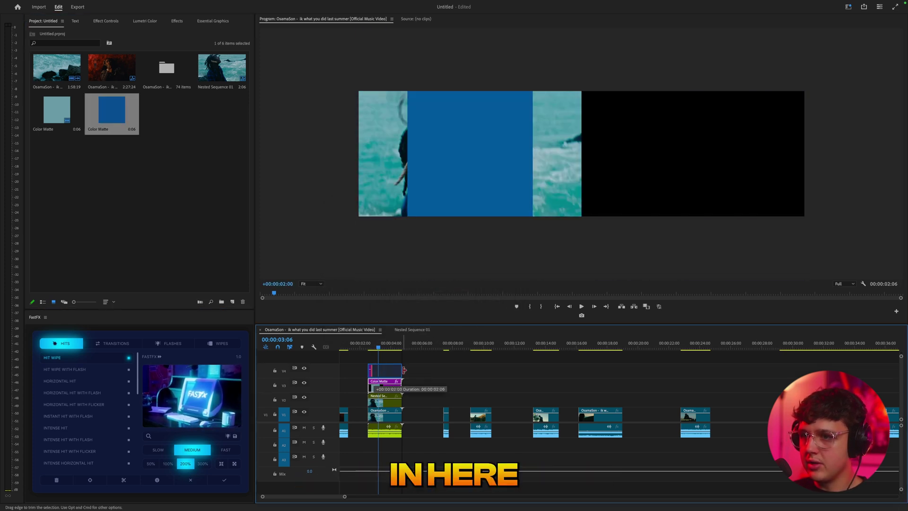
Create four more color mattes in light blue, gray, dark gray and teal, and stack them on V5 to V8 at the clip's length
{"action": "left_click", "coordinate": [208, 232]}
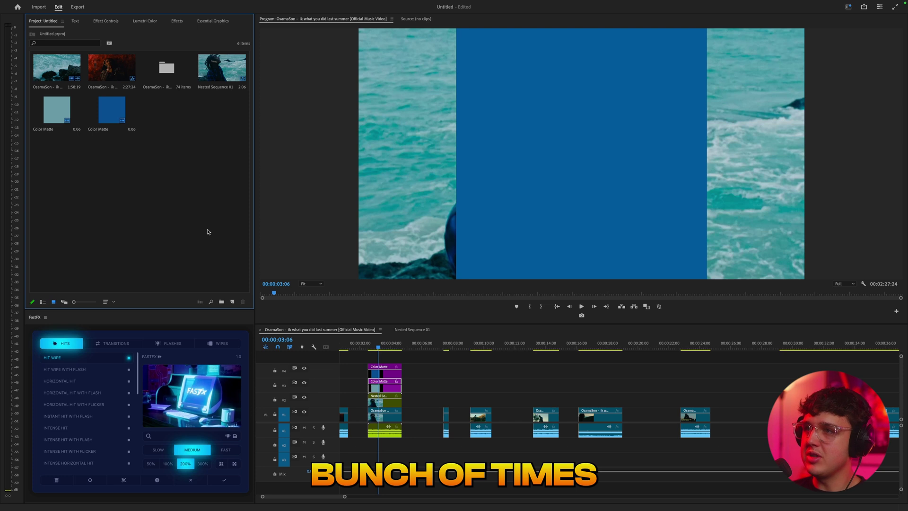
{"action": "right_click", "coordinate": [165, 190]}
{"action": "left_click_drag", "start_coordinate": [111, 154], "coordinate": [389, 359]}
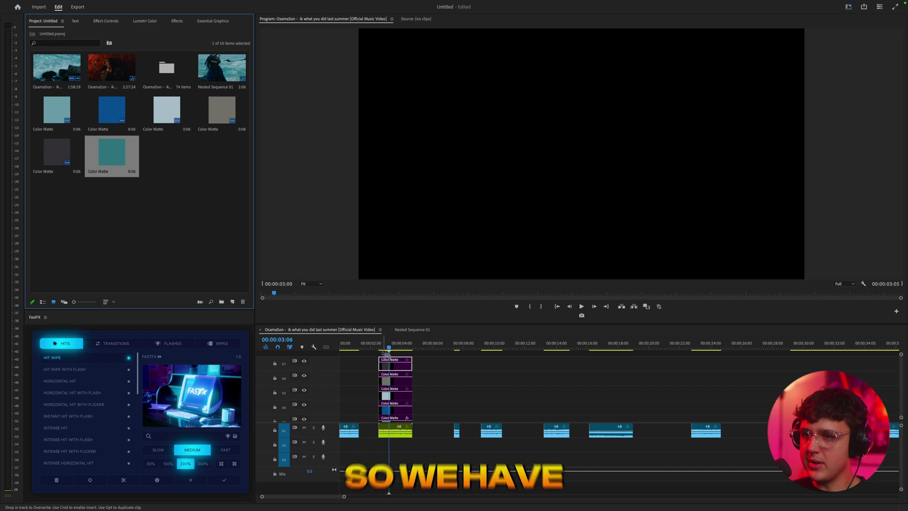
{"action": "scroll", "coordinate": [385, 366], "scroll_direction": "up", "scroll_amount": 5}
{"action": "scroll", "coordinate": [394, 363], "scroll_direction": "down", "scroll_amount": 3}
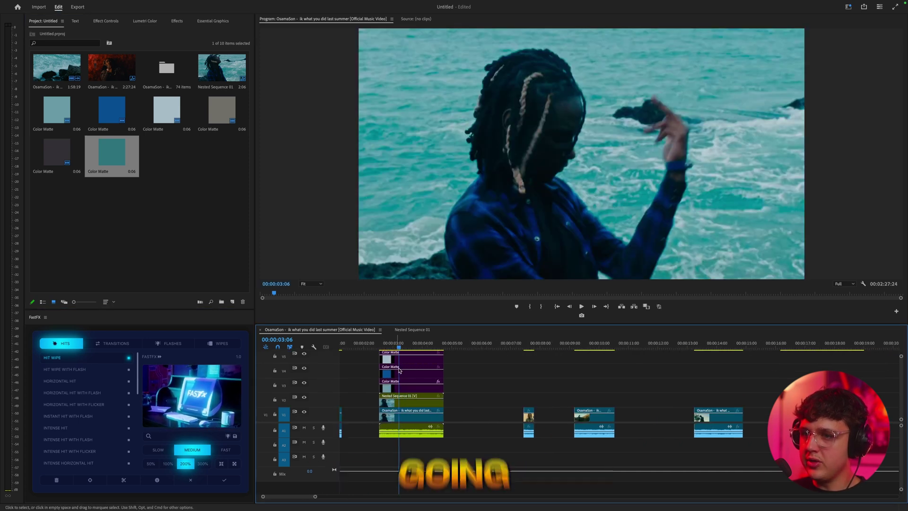
{"action": "scroll", "coordinate": [391, 358], "scroll_direction": "up", "scroll_amount": 4}
{"action": "left_click_drag", "start_coordinate": [387, 366], "coordinate": [443, 366]}
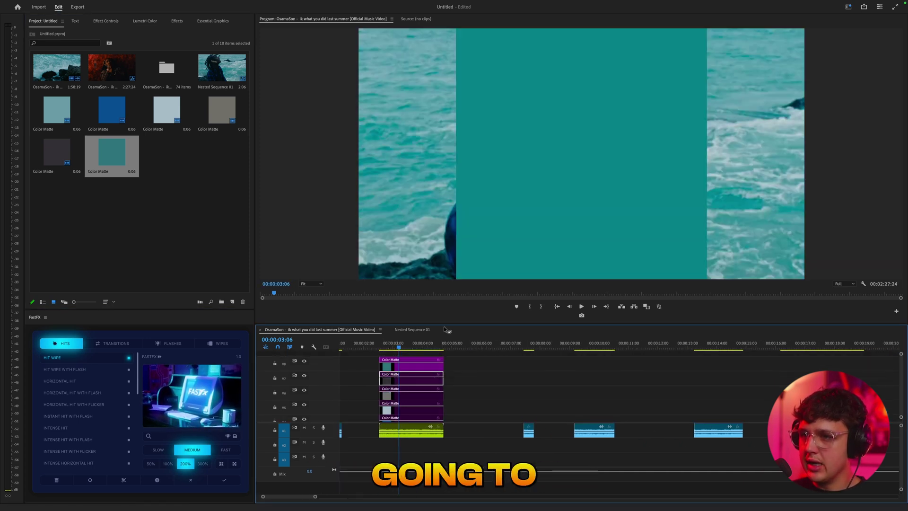
{"action": "left_click_drag", "start_coordinate": [442, 323], "coordinate": [445, 249]}
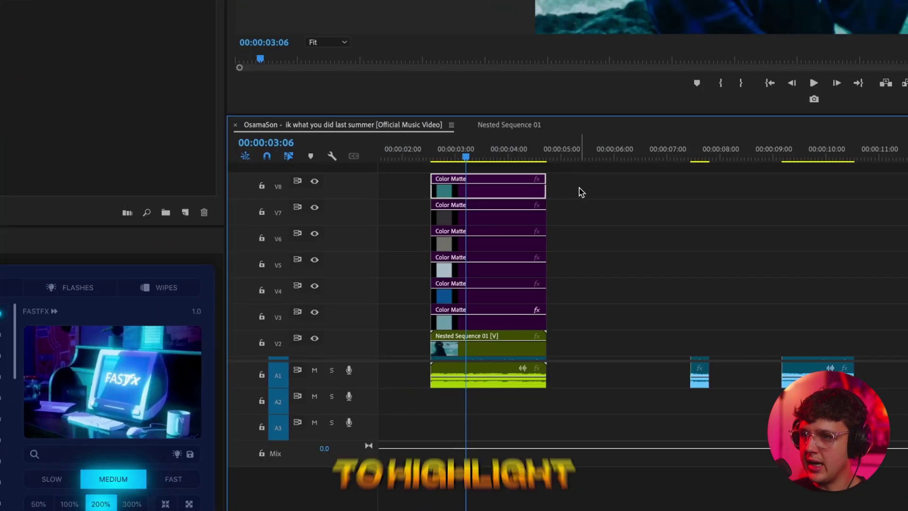
Disable the color mattes on V4 to V8, leaving only the pale blue matte on V3 enabled
{"action": "left_click_drag", "start_coordinate": [452, 290], "coordinate": [430, 355]}
{"action": "left_click_drag", "start_coordinate": [586, 180], "coordinate": [526, 290]}
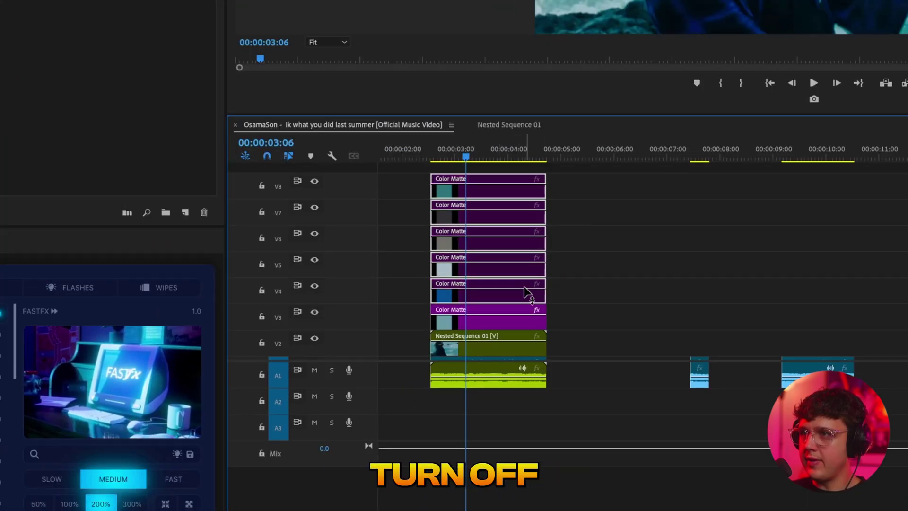
{"action": "left_click", "coordinate": [479, 321]}
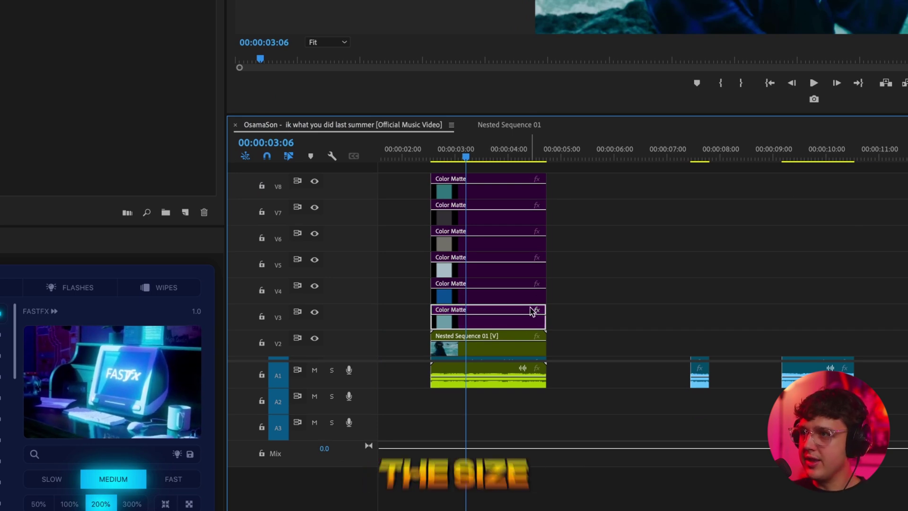
{"action": "left_click_drag", "start_coordinate": [568, 175], "coordinate": [505, 290]}
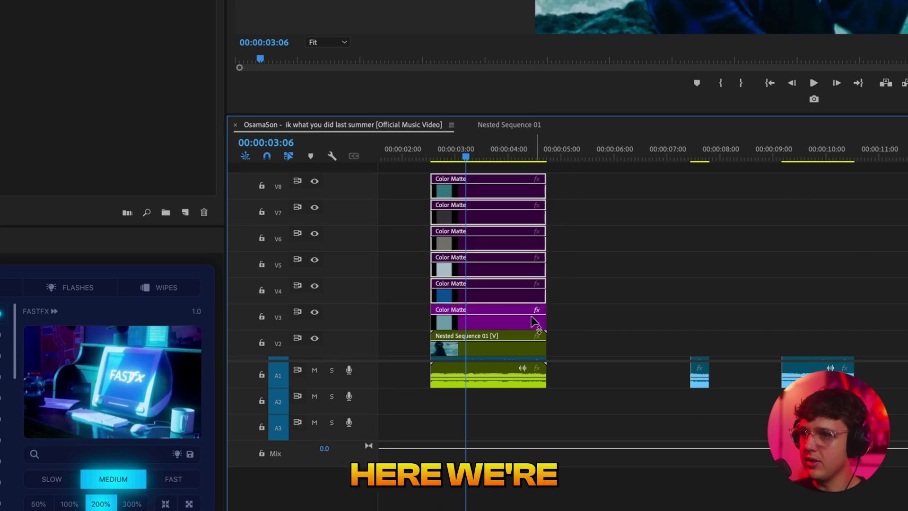
Copy the pale blue V3 matte and paste its Motion and Opacity attributes onto the mattes on V4 to V8
{"action": "left_click", "coordinate": [501, 320]}
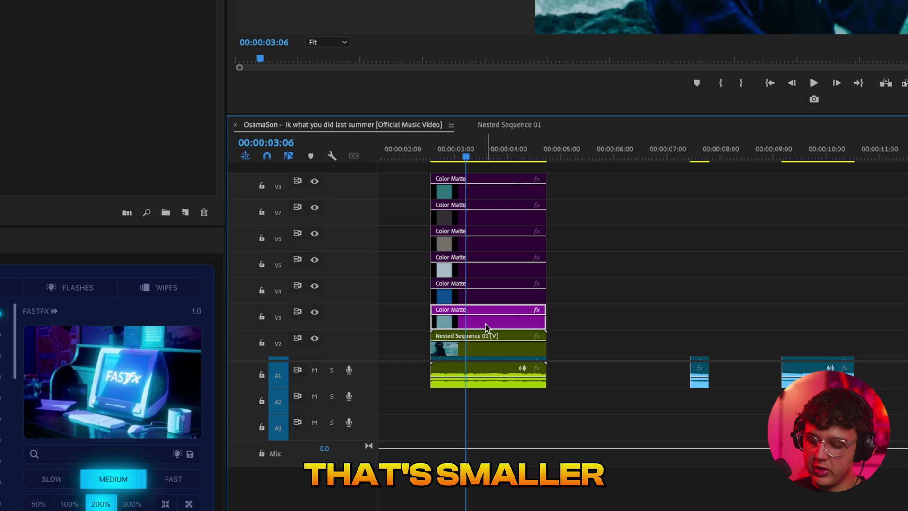
{"action": "left_click_drag", "start_coordinate": [588, 183], "coordinate": [475, 297]}
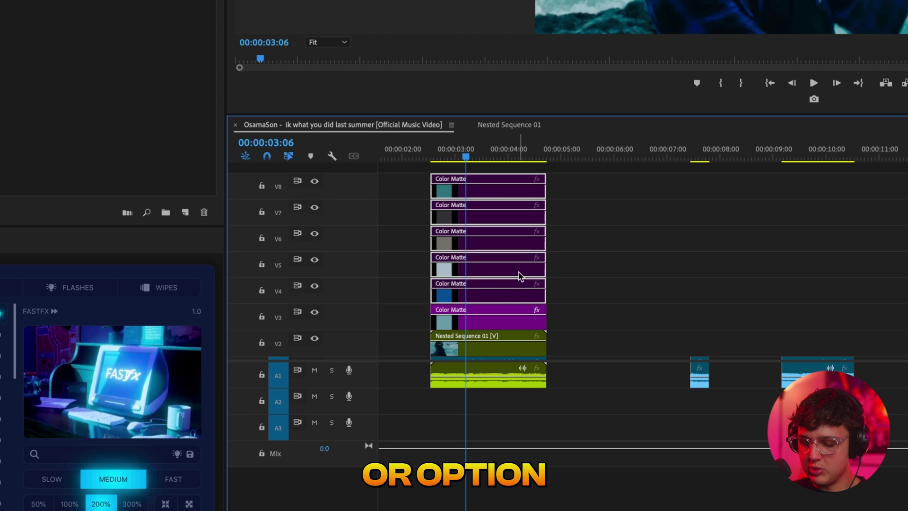
{"action": "key", "text": "ctrl+alt+v"}
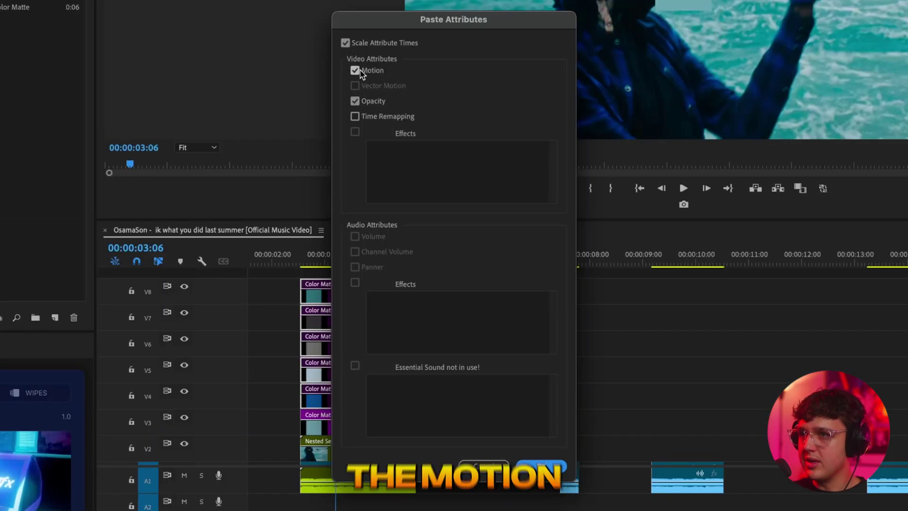
{"action": "left_click", "coordinate": [547, 466]}
Enable the color mattes on V4 to V8 again
{"action": "left_click_drag", "start_coordinate": [451, 286], "coordinate": [371, 396]}
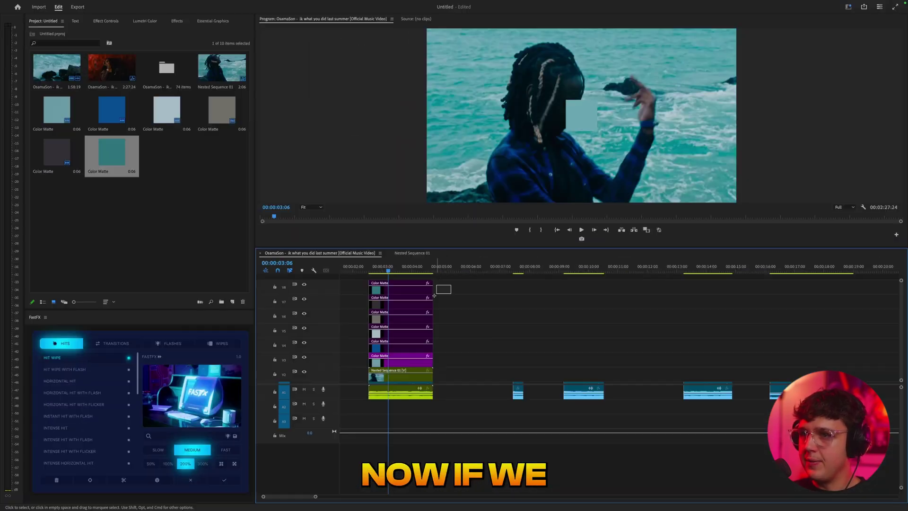
{"action": "key", "text": "shift+super+e"}
{"action": "left_click", "coordinate": [482, 323]}
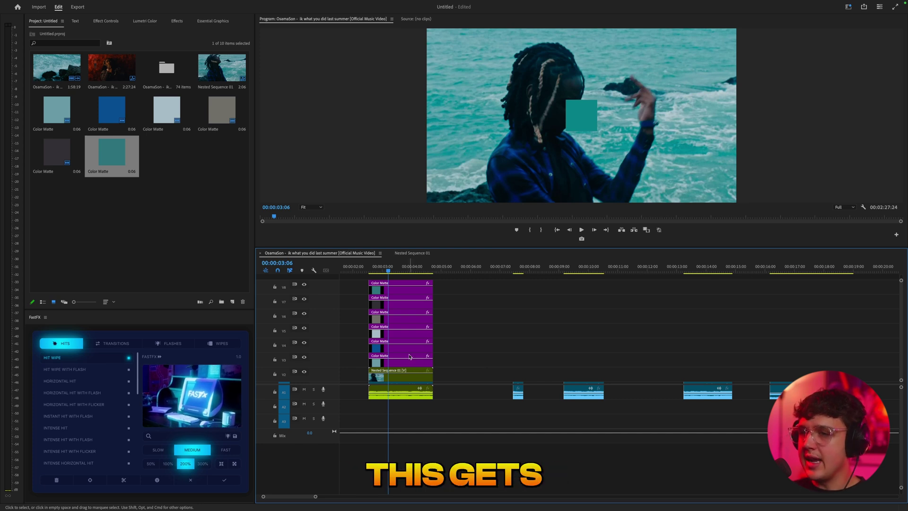
Stack the deep blue V4 matte at vertical position 750 and the light blue V5 matte at 968
{"action": "left_click_drag", "start_coordinate": [444, 288], "coordinate": [396, 358]}
{"action": "left_click", "coordinate": [441, 353]}
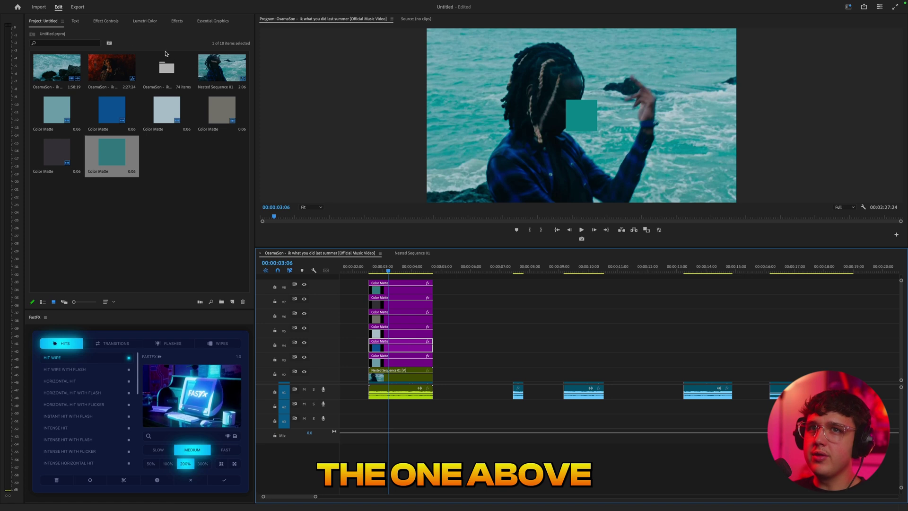
{"action": "left_click", "coordinate": [94, 22]}
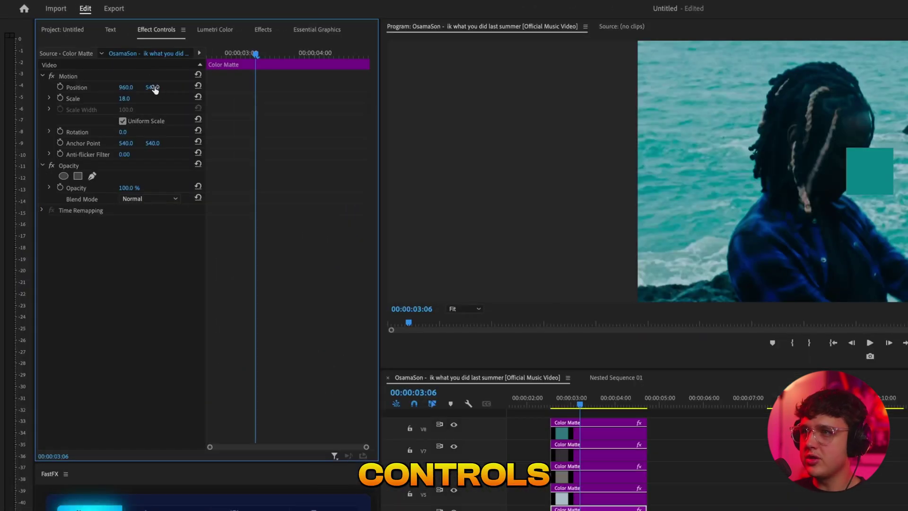
{"action": "left_click_drag", "start_coordinate": [153, 87], "coordinate": [212, 87]}
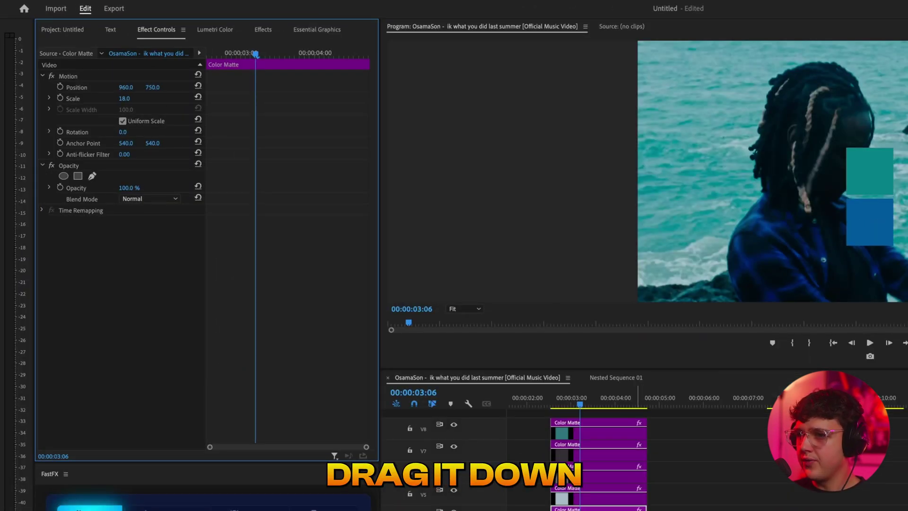
{"action": "left_click", "coordinate": [595, 501]}
{"action": "left_click_drag", "start_coordinate": [155, 93], "coordinate": [358, 93]}
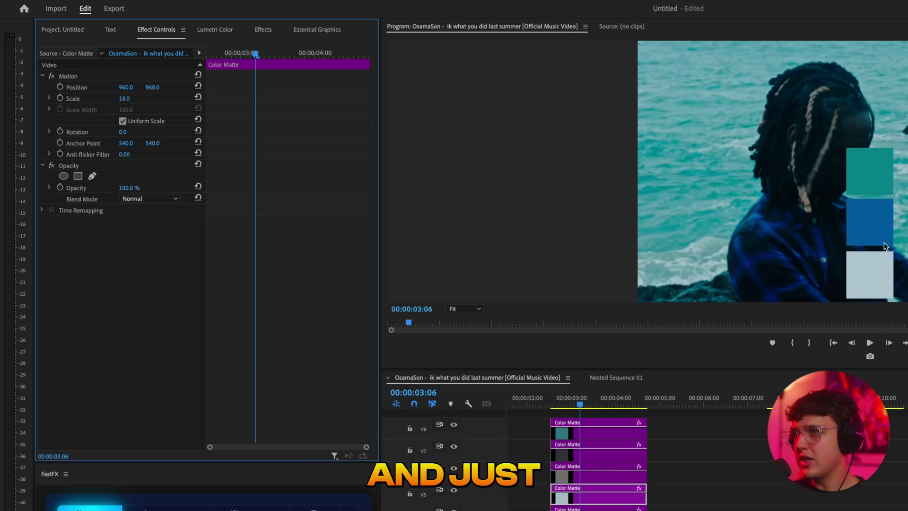
Arrange the gray, dark gray and teal mattes as a second column alongside the first, at a horizontal position of about 1179
{"action": "left_click", "coordinate": [594, 481]}
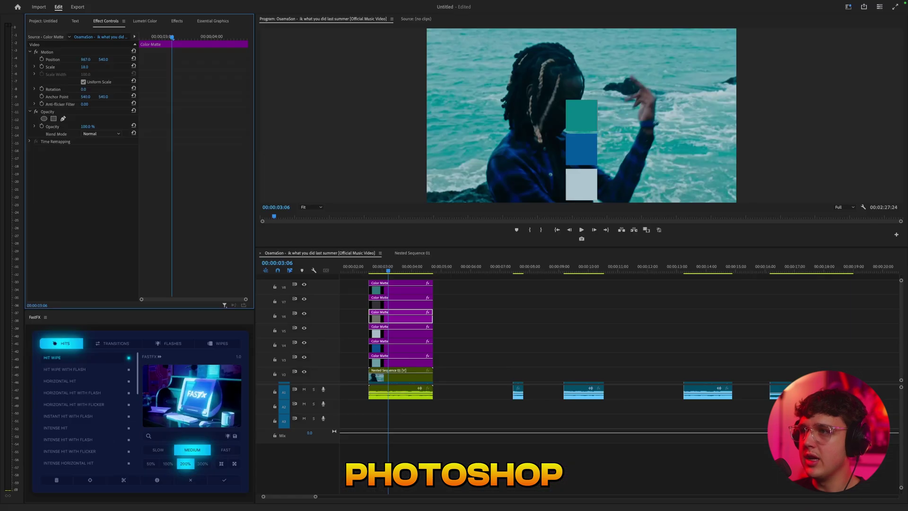
{"action": "left_click_drag", "start_coordinate": [126, 88], "coordinate": [232, 87]}
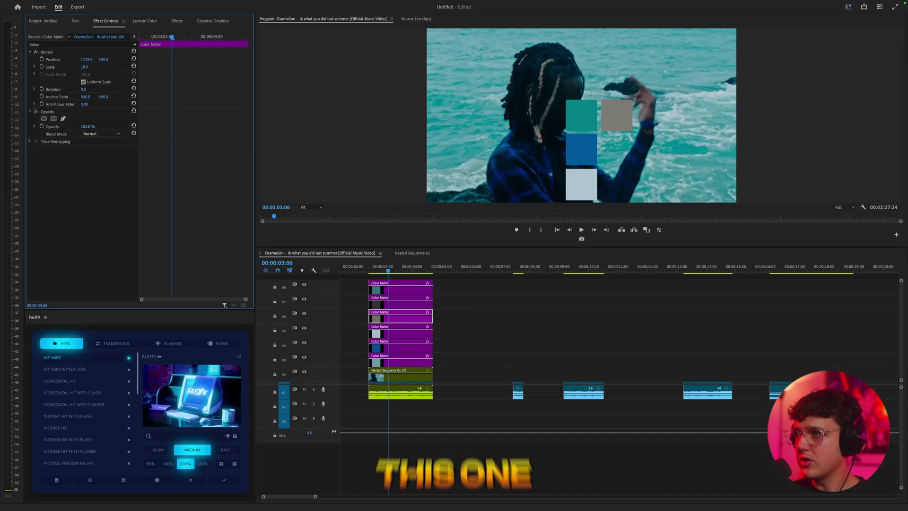
{"action": "left_click_drag", "start_coordinate": [86, 60], "coordinate": [192, 59]}
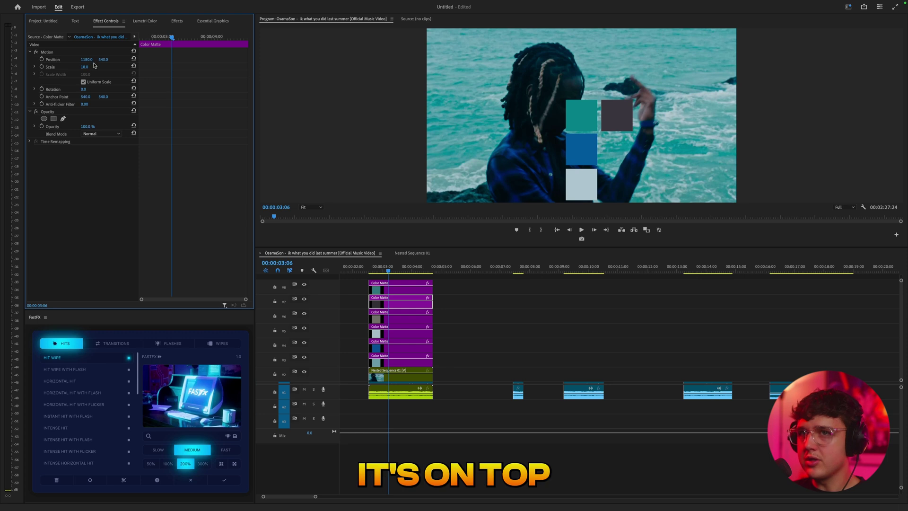
{"action": "left_click_drag", "start_coordinate": [104, 60], "coordinate": [161, 60]}
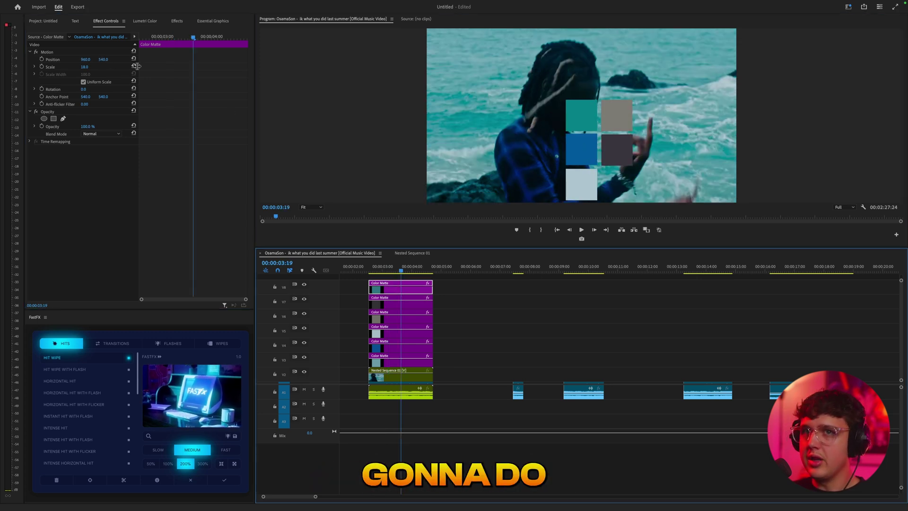
{"action": "left_click_drag", "start_coordinate": [88, 60], "coordinate": [135, 60]}
{"action": "left_click_drag", "start_coordinate": [103, 59], "coordinate": [228, 60]}
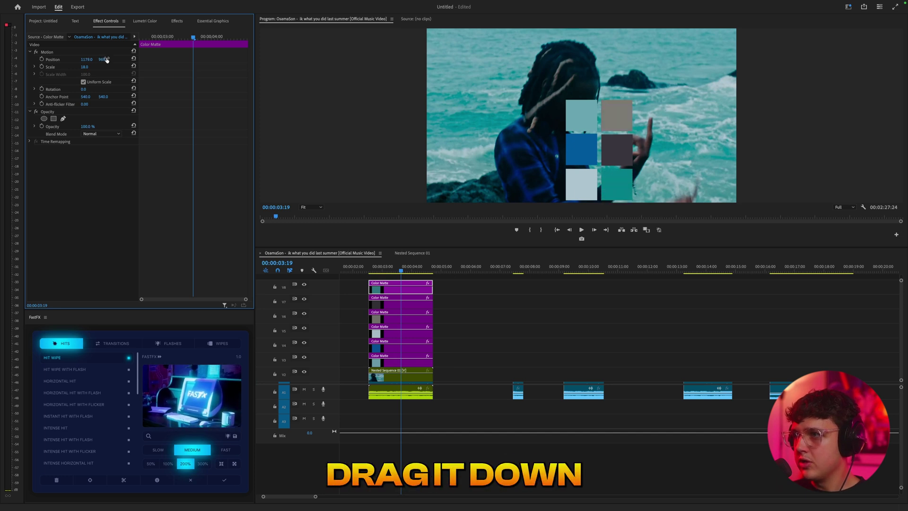
Nest the six color mattes on V3 to V8 into one sequence with the default name
{"action": "left_click_drag", "start_coordinate": [446, 285], "coordinate": [404, 358]}
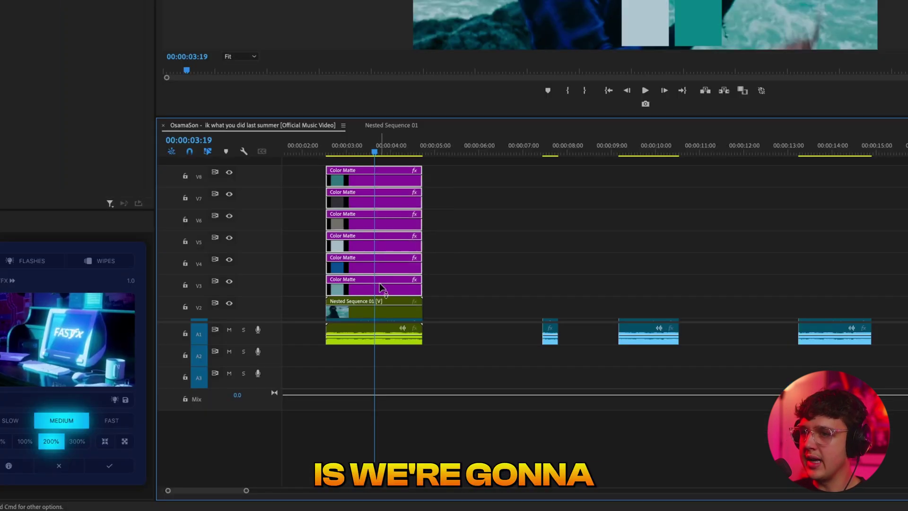
{"action": "right_click", "coordinate": [379, 283]}
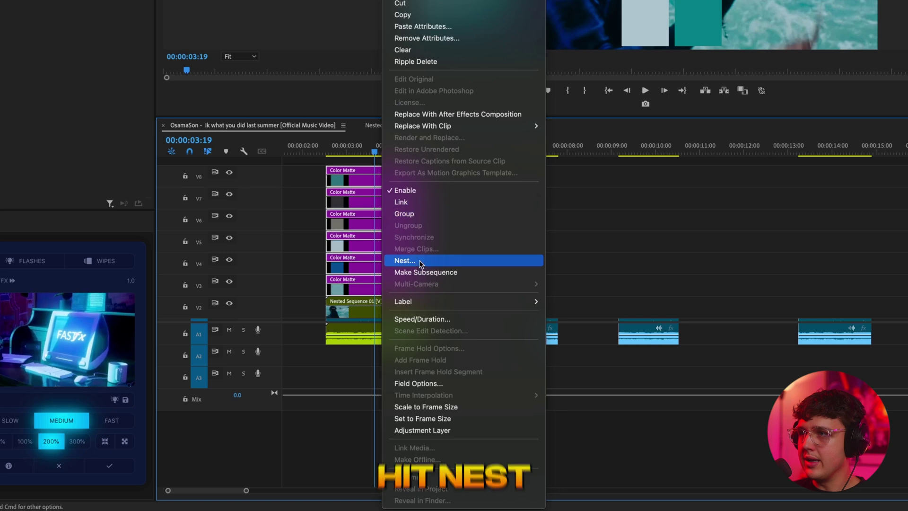
{"action": "left_click", "coordinate": [419, 262]}
{"action": "key", "text": "Return"}
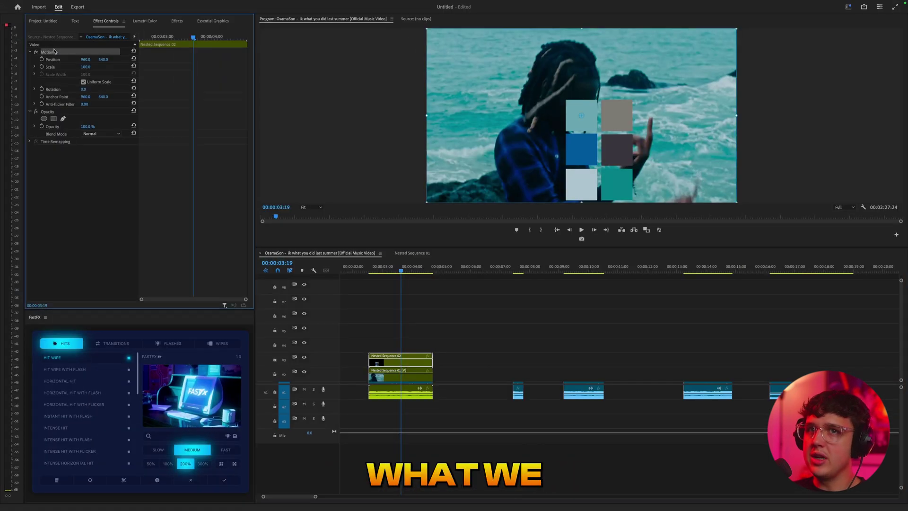
Scale the nested palette to about 89.8, move it into the frame's upper-right corner, and play back the shot
{"action": "left_click_drag", "start_coordinate": [582, 202], "coordinate": [692, 126]}
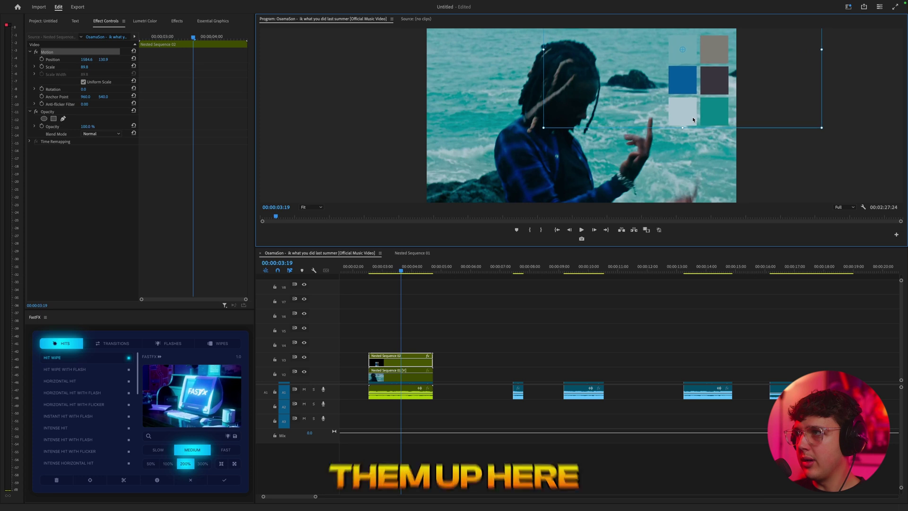
{"action": "left_click", "coordinate": [372, 268]}
{"action": "key", "text": "space"}
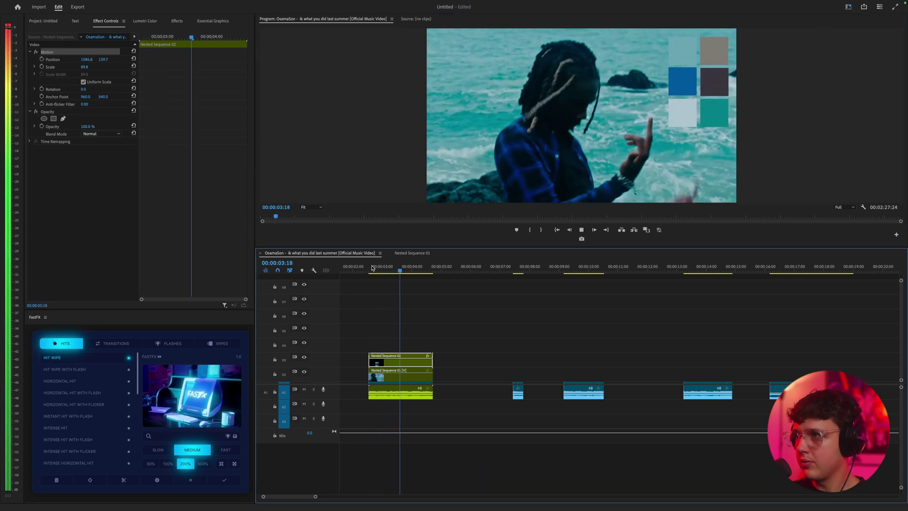
{"action": "key", "text": "space"}
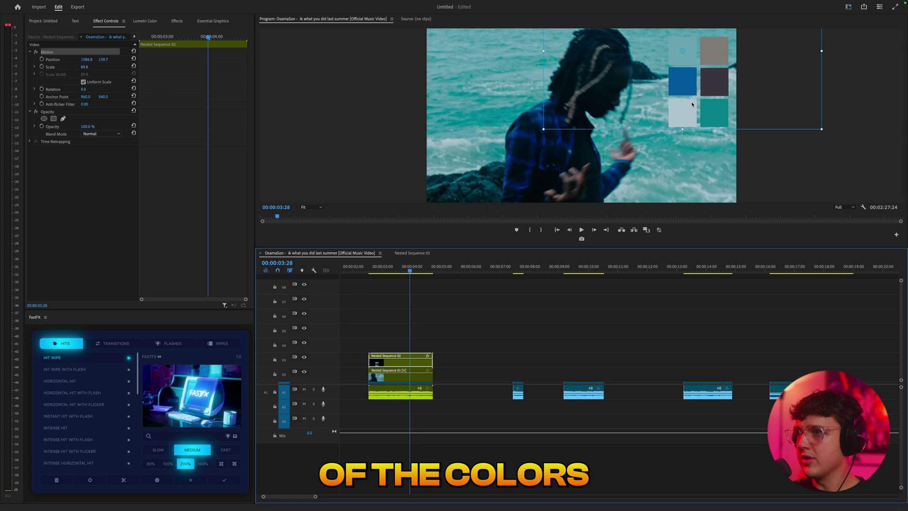
{"action": "left_click_drag", "start_coordinate": [421, 269], "coordinate": [355, 269]}
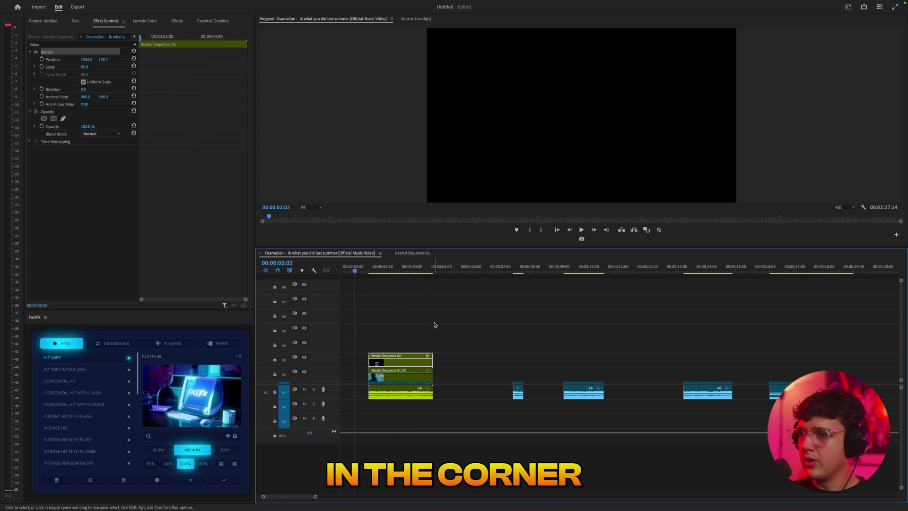
{"action": "key", "text": "space"}
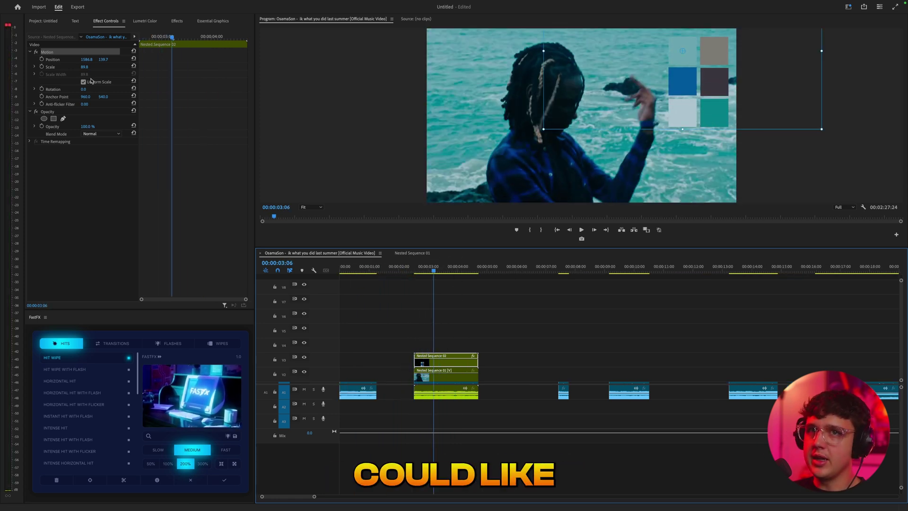
Rotate the nested palette 90 degrees, move it into the frame's lower-left corner, and play back the result
{"action": "left_click_drag", "start_coordinate": [86, 92], "coordinate": [92, 89]}
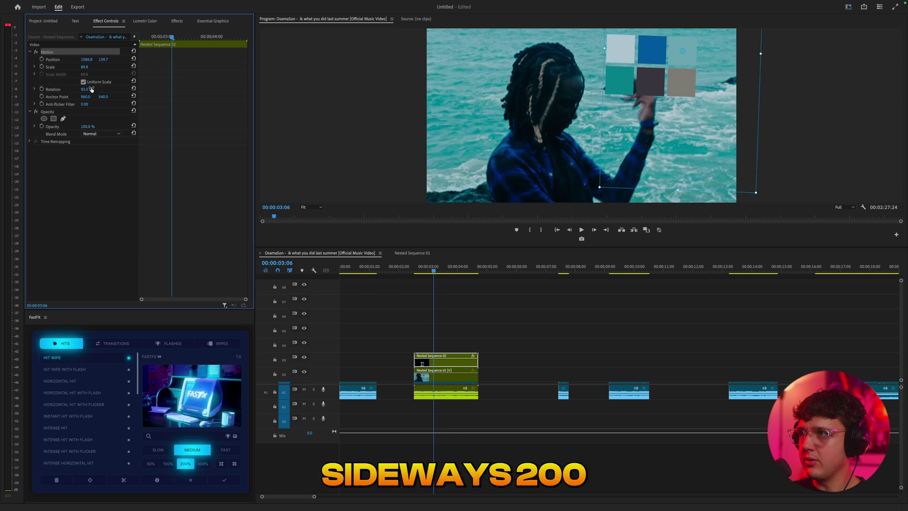
{"action": "type", "text": "9"}
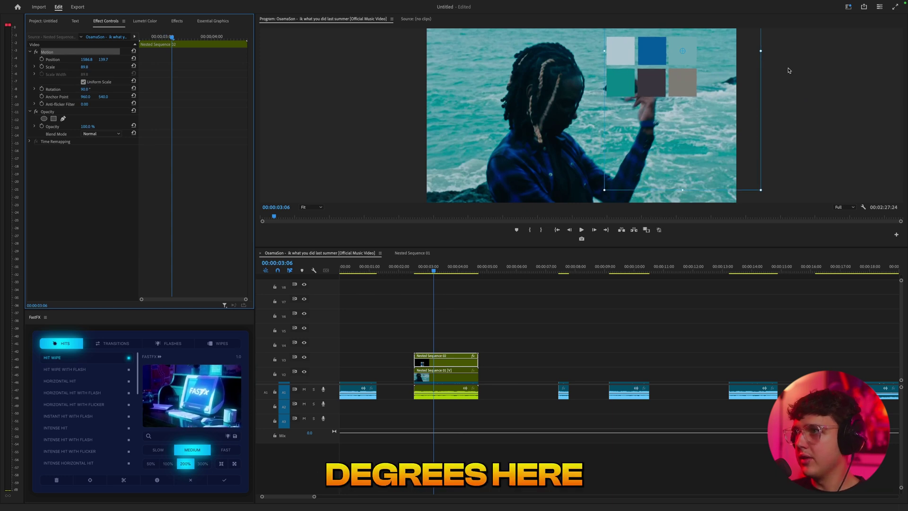
{"action": "type", "text": "0"}
{"action": "key", "text": "Return"}
{"action": "left_click_drag", "start_coordinate": [688, 89], "coordinate": [512, 186]}
{"action": "key", "text": "space"}
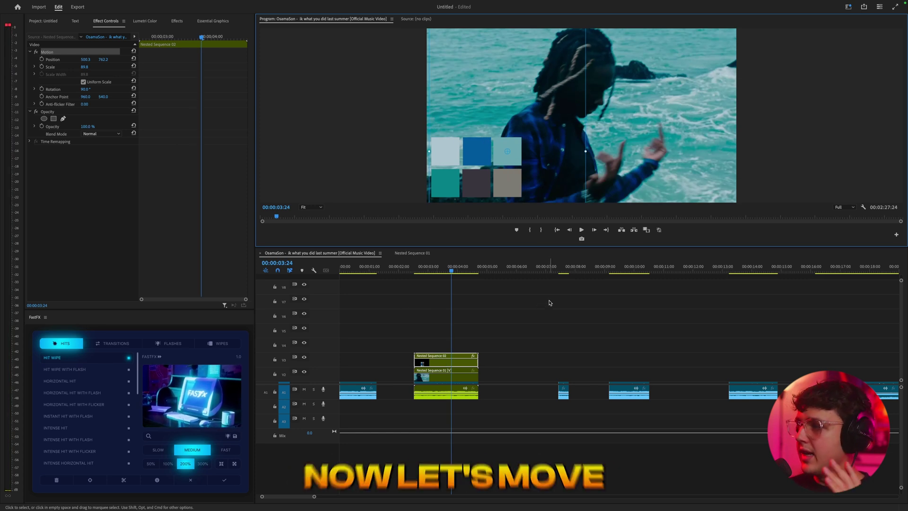
Enlarge the Program Monitor and move the playhead to 00:00:10:06 in the outdoor clip with the dog
{"action": "scroll", "coordinate": [615, 322], "scroll_direction": "down", "scroll_amount": 2}
{"action": "left_click", "coordinate": [521, 274]}
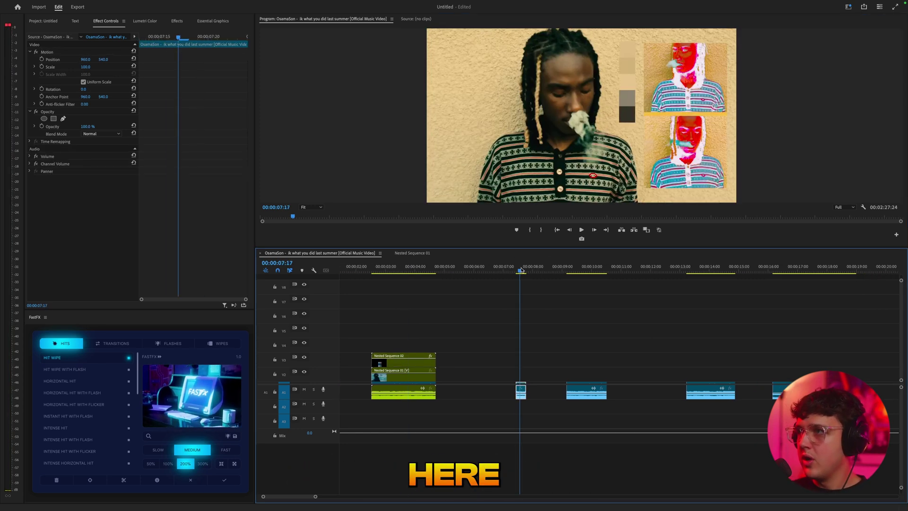
{"action": "left_click_drag", "start_coordinate": [662, 246], "coordinate": [662, 337]}
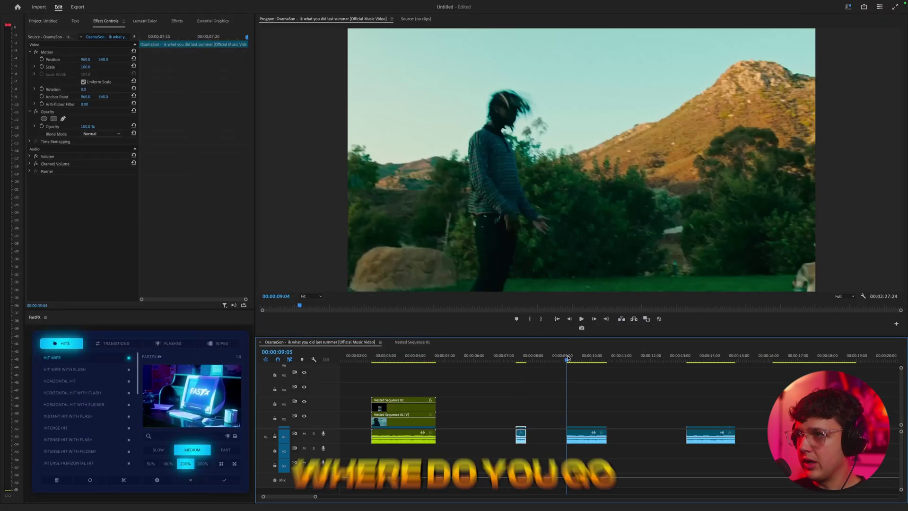
{"action": "left_click_drag", "start_coordinate": [568, 364], "coordinate": [598, 367]}
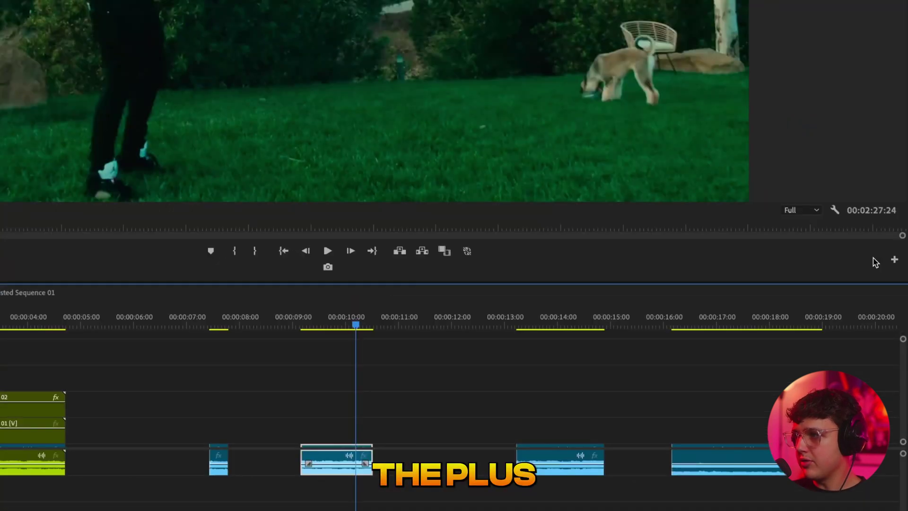
Add Export Frame to the Program Monitor's transport controls
{"action": "left_click", "coordinate": [896, 323]}
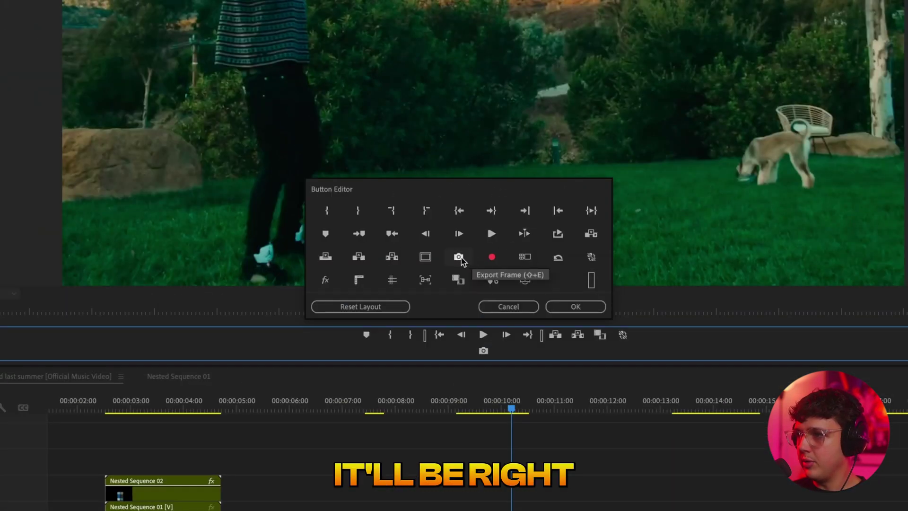
{"action": "left_click_drag", "start_coordinate": [461, 262], "coordinate": [494, 327]}
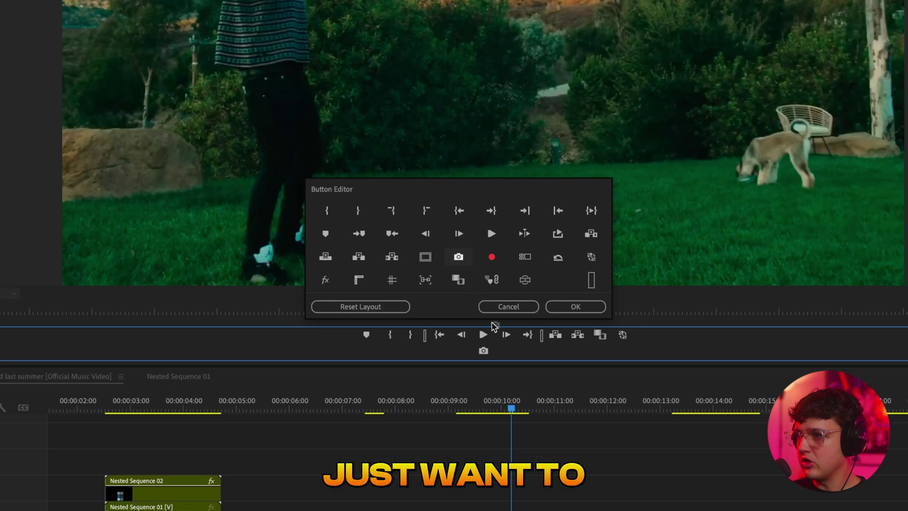
{"action": "left_click", "coordinate": [576, 307]}
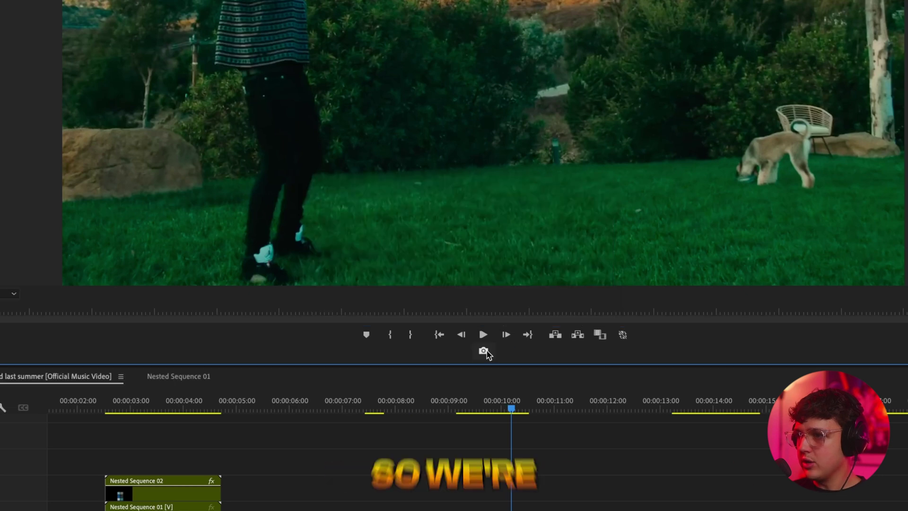
Export the current frame as a JPEG imported into the project and place it on V2 above the outdoor dog clip
{"action": "left_click", "coordinate": [483, 350]}
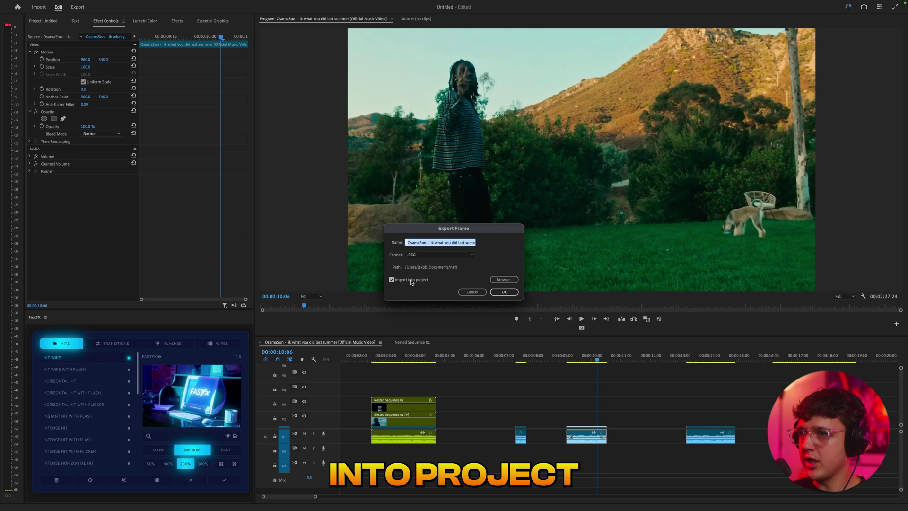
{"action": "left_click", "coordinate": [504, 292]}
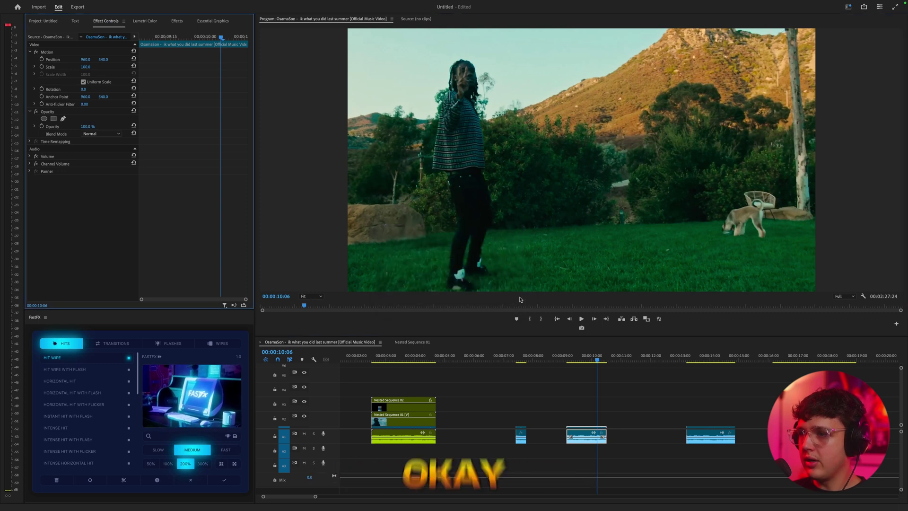
{"action": "left_click", "coordinate": [40, 22]}
{"action": "left_click_drag", "start_coordinate": [293, 187], "coordinate": [590, 424]}
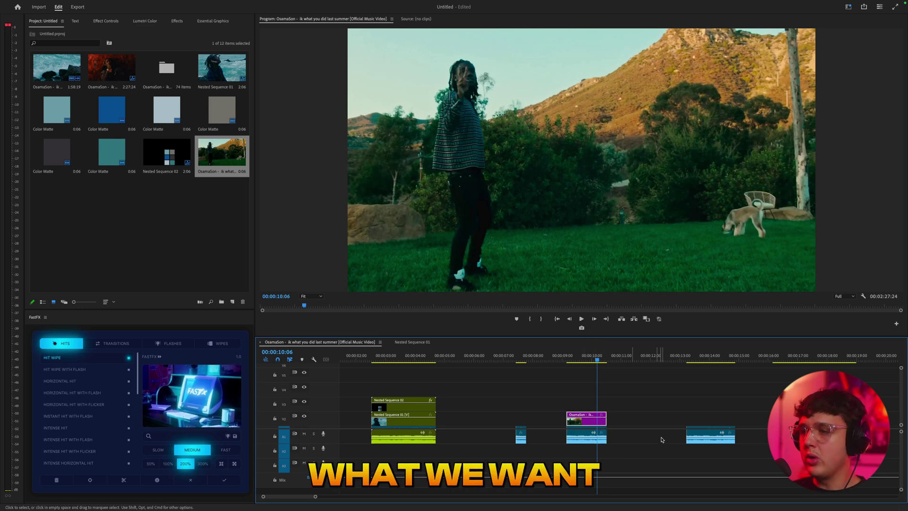
Nest the still image on V2 under the default name and open the new nested sequence
{"action": "right_click", "coordinate": [594, 421]}
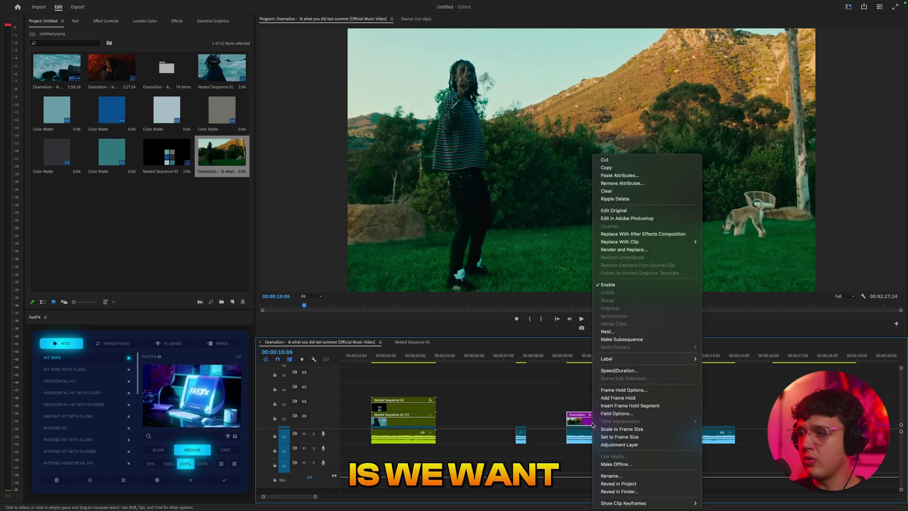
{"action": "left_click", "coordinate": [608, 331]}
{"action": "key", "text": "Return"}
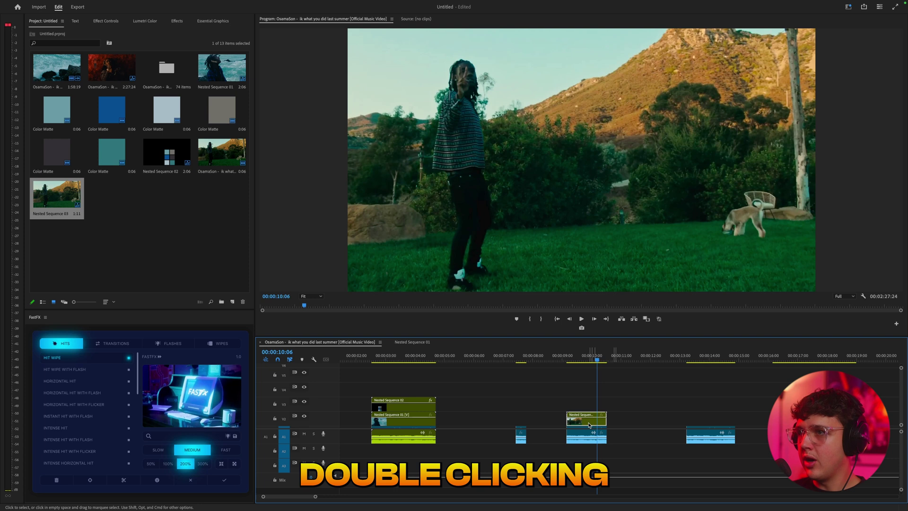
{"action": "double_click", "coordinate": [591, 423]}
Scale the still inside the nested sequence to 227 and reposition it to frame the man's upper body
{"action": "left_click", "coordinate": [366, 408]}
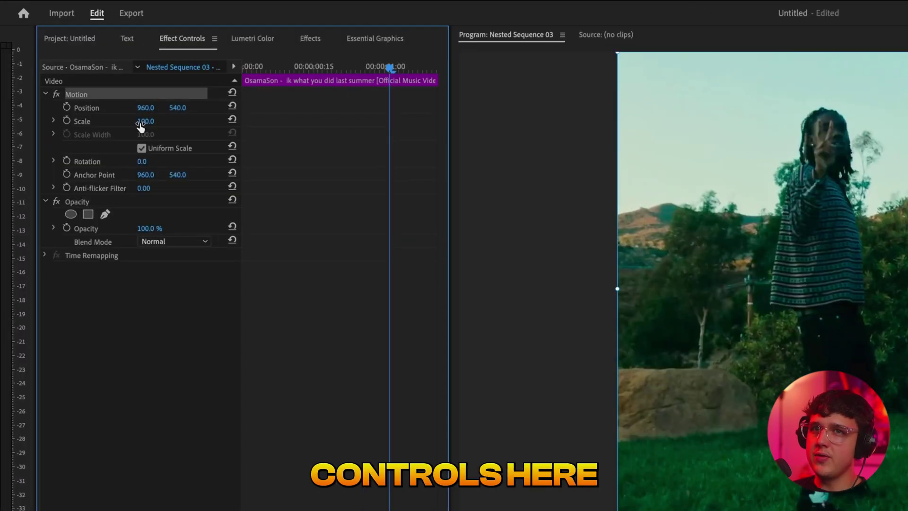
{"action": "left_click_drag", "start_coordinate": [141, 125], "coordinate": [248, 125]}
{"action": "left_click_drag", "start_coordinate": [844, 217], "coordinate": [728, 238]}
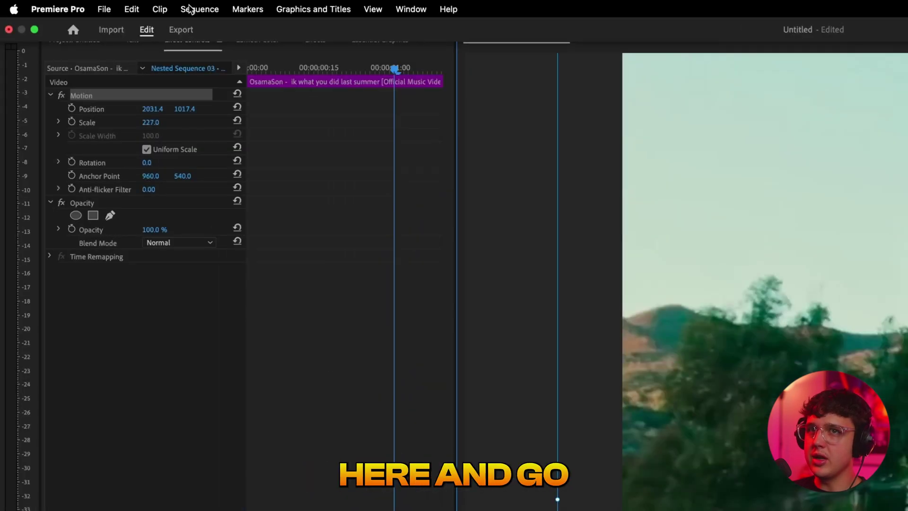
Set the nested sequence's frame size to 1080 horizontal by 1080 vertical in its sequence settings
{"action": "left_click", "coordinate": [198, 10]}
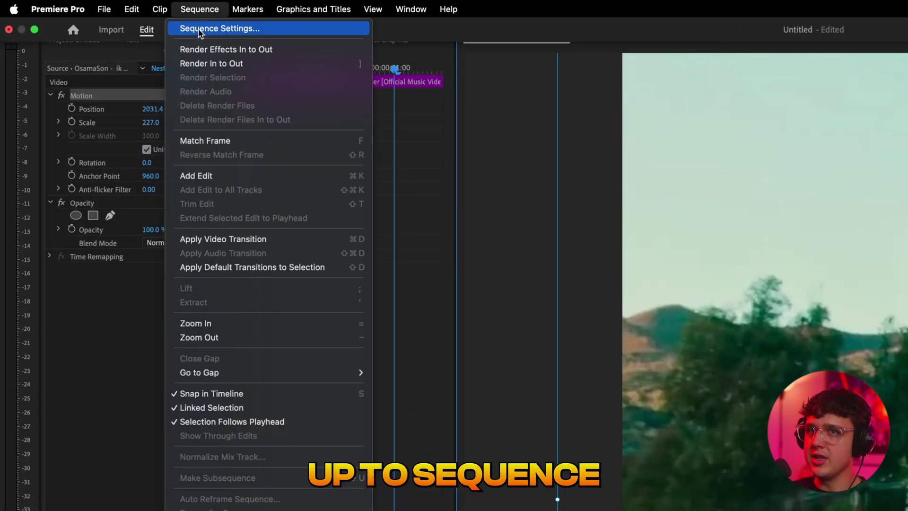
{"action": "left_click", "coordinate": [218, 27]}
{"action": "double_click", "coordinate": [734, 320]}
{"action": "type", "text": "10"}
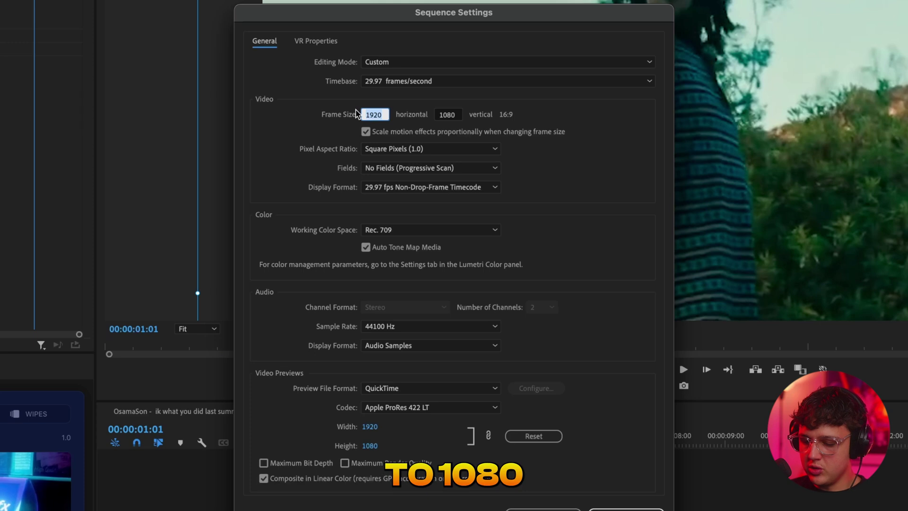
{"action": "type", "text": "80"}
{"action": "key", "text": "Tab"}
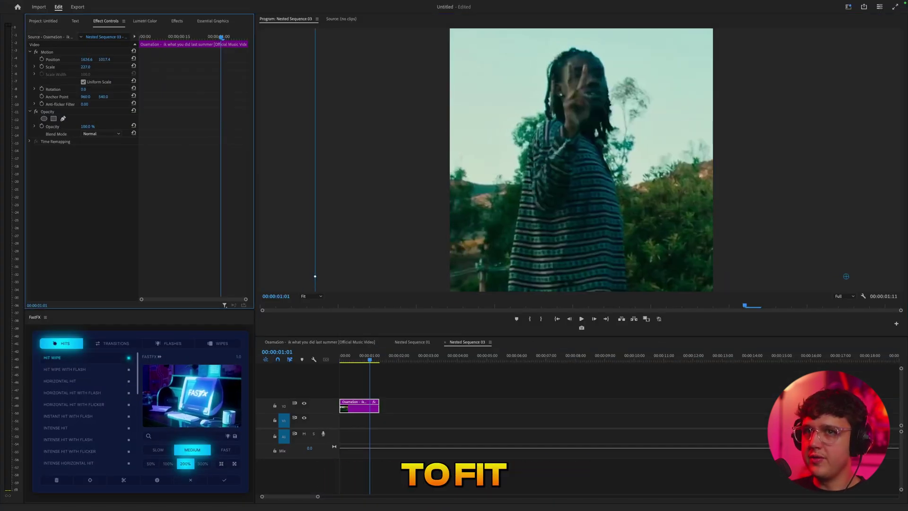
Return to the main music video sequence, scale the nested still to 43, and move it into the frame's upper-right area
{"action": "left_click", "coordinate": [345, 344]}
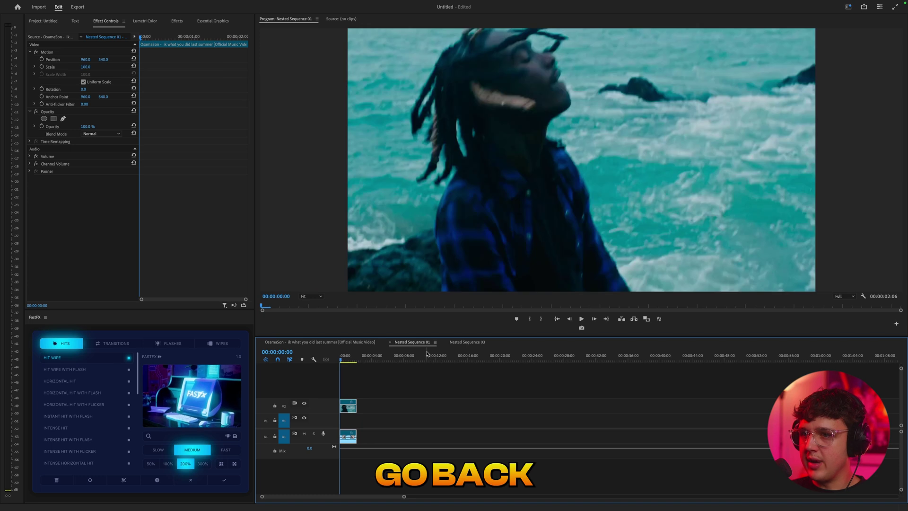
{"action": "left_click_drag", "start_coordinate": [571, 358], "coordinate": [582, 360]}
{"action": "left_click", "coordinate": [46, 54]}
{"action": "left_click_drag", "start_coordinate": [86, 67], "coordinate": [59, 67]}
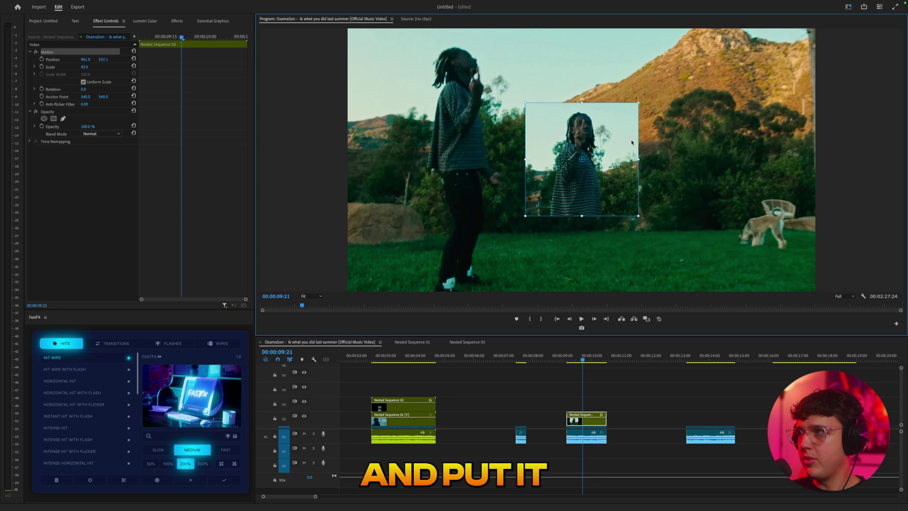
{"action": "left_click_drag", "start_coordinate": [582, 160], "coordinate": [741, 103]}
Duplicate the nested still onto V3 and V4, placing one copy directly below the original and the other beside them at mid-height
{"action": "left_click_drag", "start_coordinate": [591, 419], "coordinate": [592, 406]}
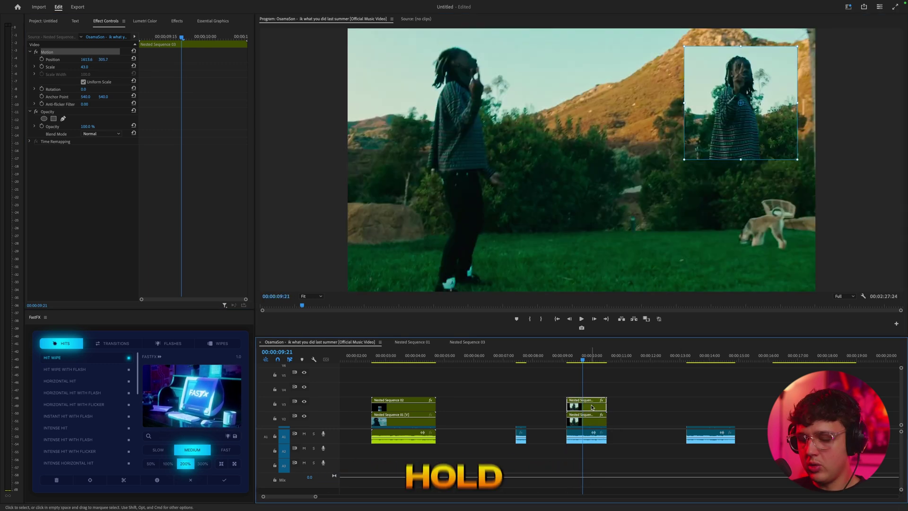
{"action": "left_click_drag", "start_coordinate": [103, 59], "coordinate": [344, 59]}
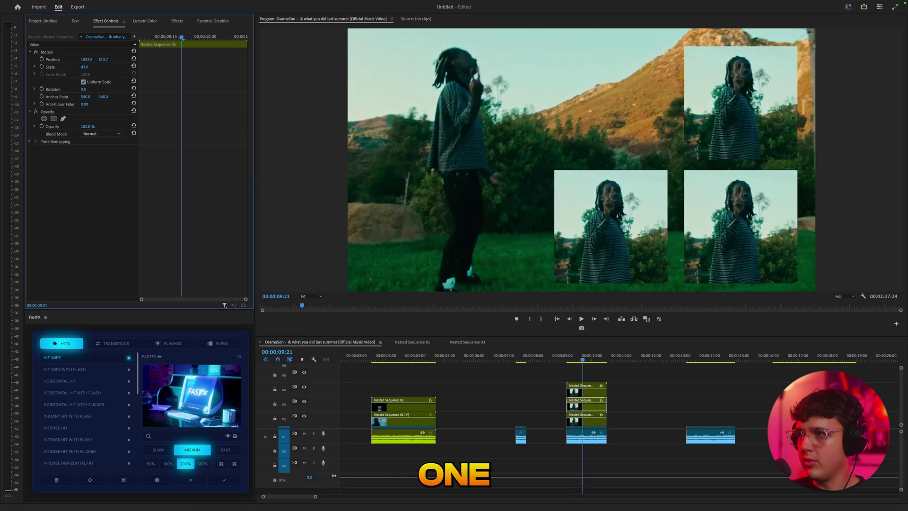
{"action": "left_click_drag", "start_coordinate": [87, 60], "coordinate": [99, 60]}
{"action": "left_click_drag", "start_coordinate": [106, 60], "coordinate": [0, 60]}
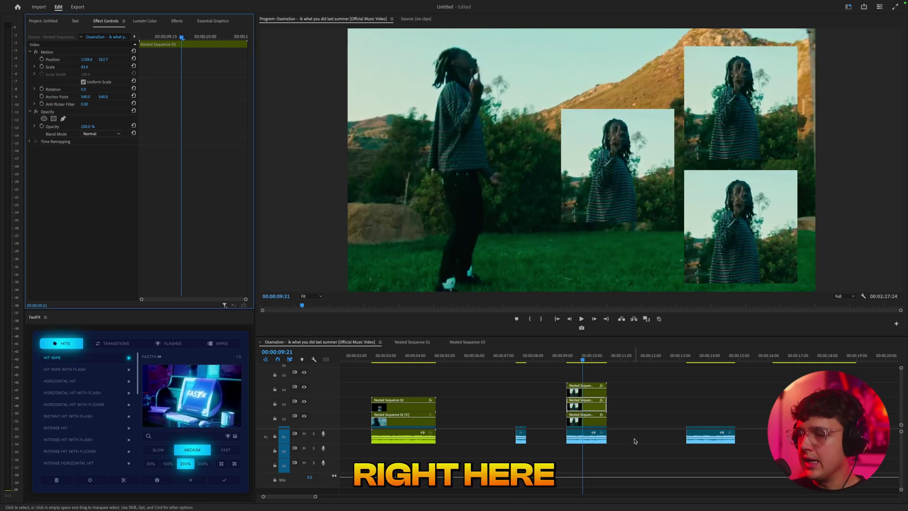
Find the Tint video effect and apply it to the nested still on V2
{"action": "scroll", "coordinate": [634, 439], "scroll_direction": "right", "scroll_amount": 1}
{"action": "left_click", "coordinate": [572, 415]}
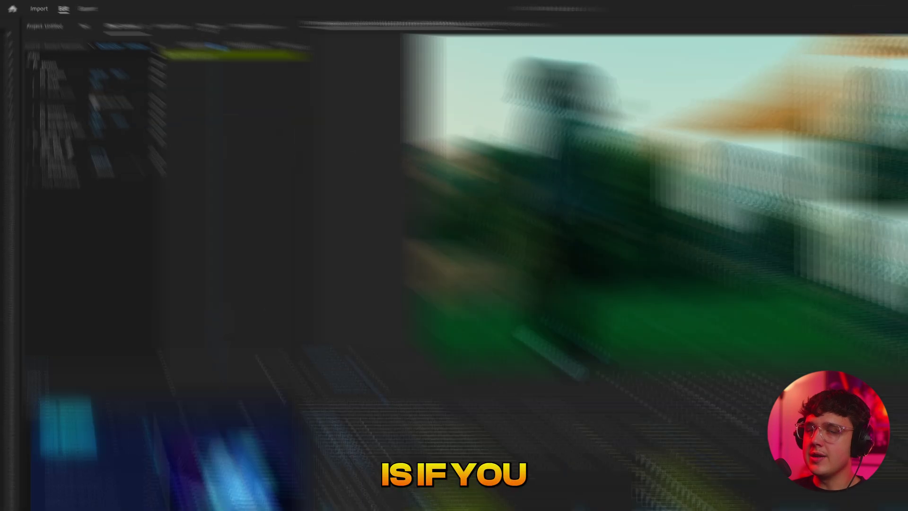
{"action": "left_click", "coordinate": [176, 22]}
{"action": "left_click", "coordinate": [56, 34]}
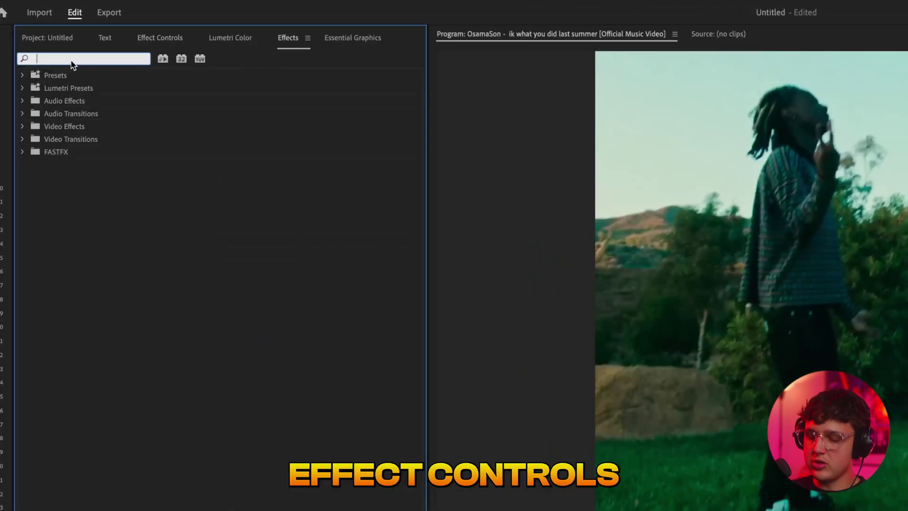
{"action": "type", "text": "tint"}
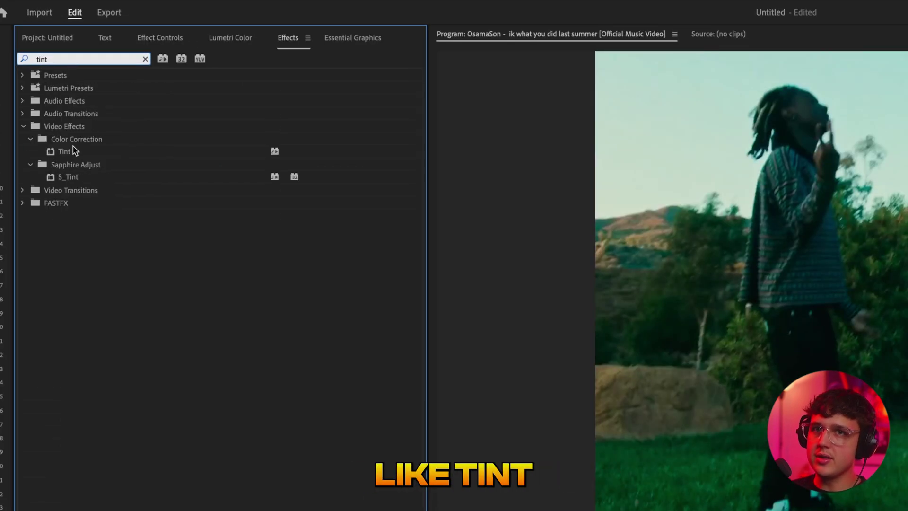
{"action": "left_click", "coordinate": [72, 149]}
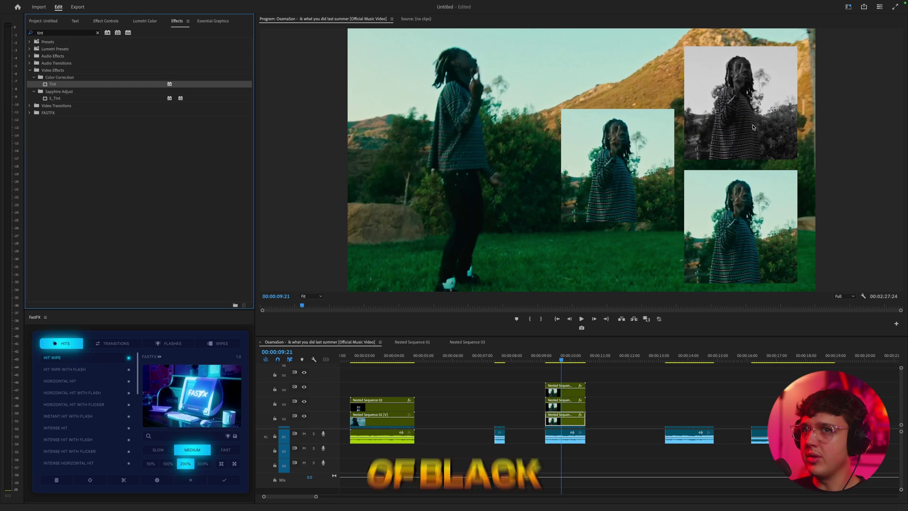
Set the Tint effect on the V2 still to map white to red and black to white
{"action": "left_click", "coordinate": [121, 23]}
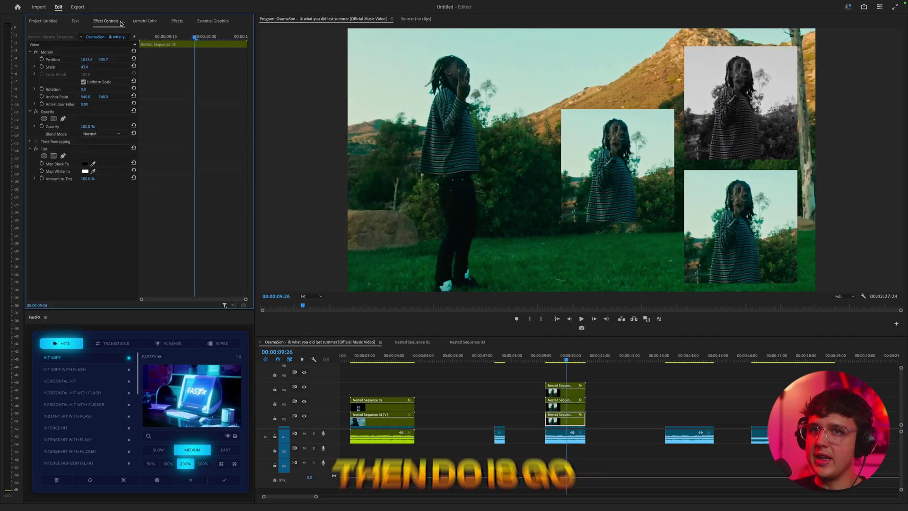
{"action": "left_click", "coordinate": [86, 172]}
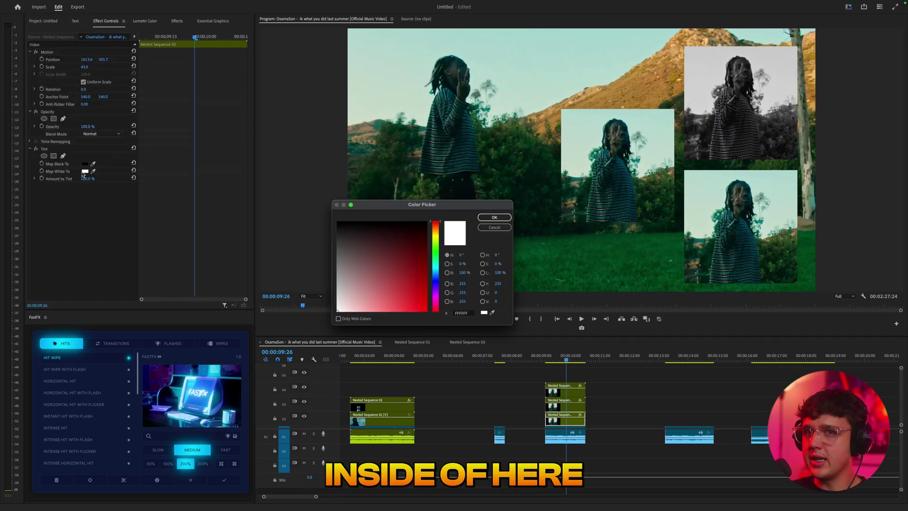
{"action": "left_click", "coordinate": [494, 218]}
{"action": "left_click", "coordinate": [85, 164]}
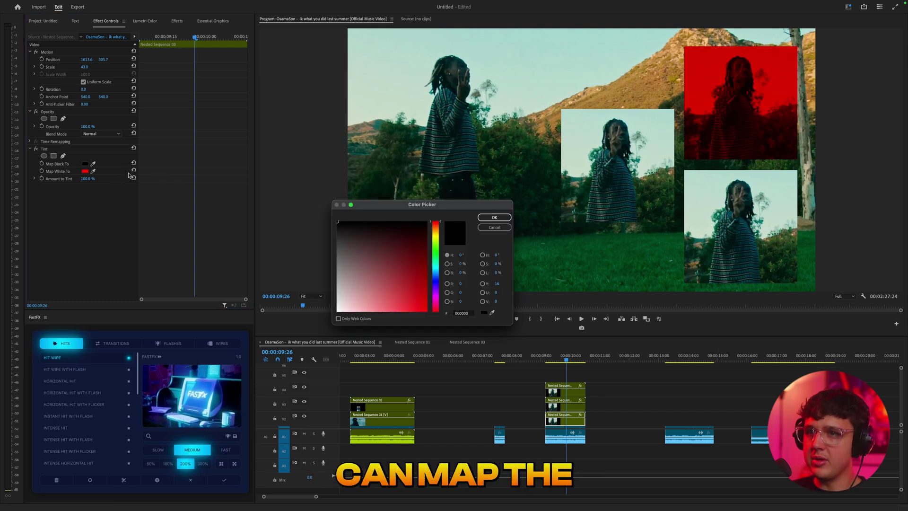
{"action": "left_click", "coordinate": [489, 220]}
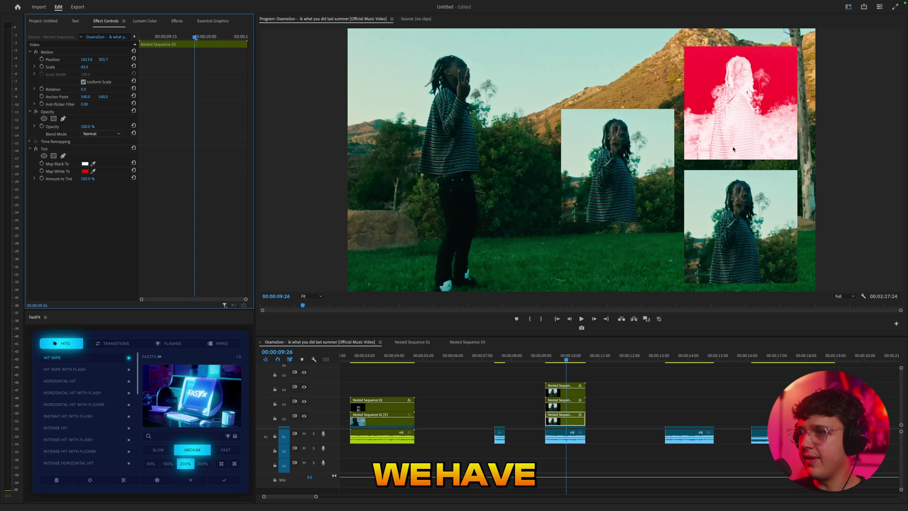
Find the Noise video effect under Noise & Grain and apply it to the tinted still
{"action": "left_click", "coordinate": [177, 21]}
{"action": "left_click", "coordinate": [75, 32]}
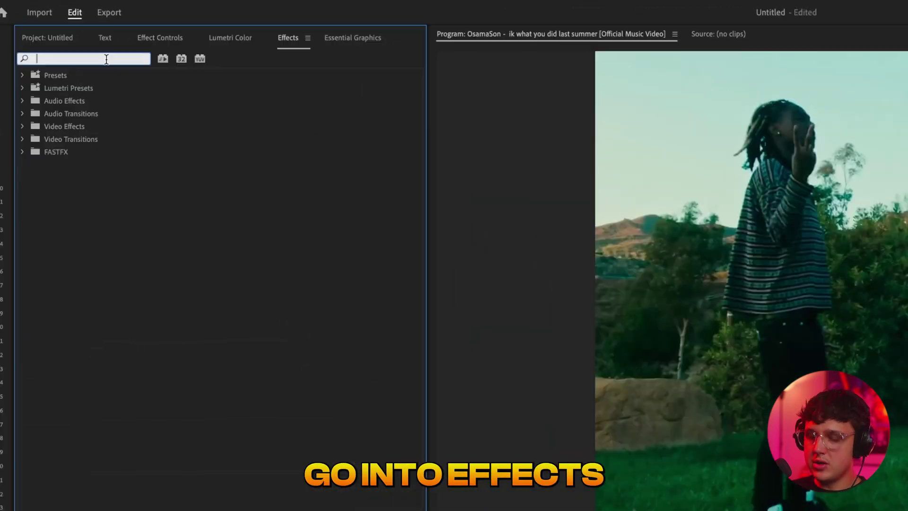
{"action": "type", "text": "noise"}
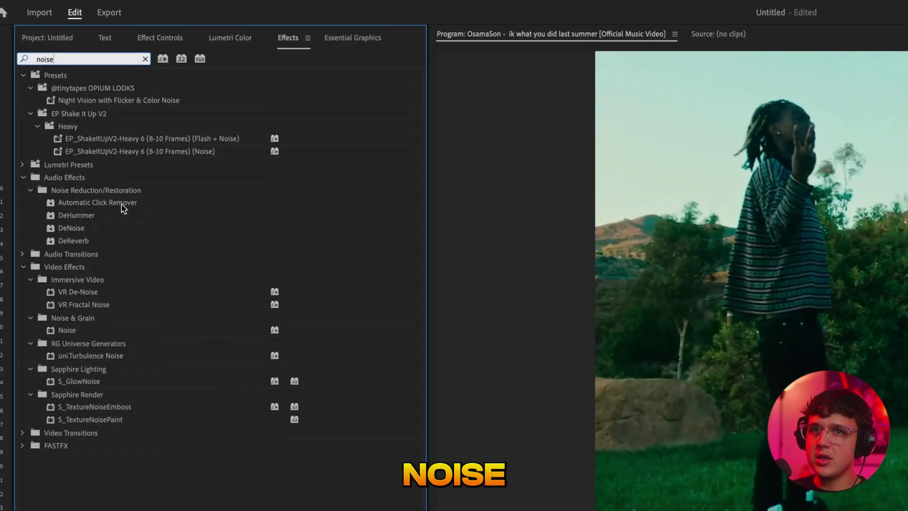
{"action": "left_click", "coordinate": [91, 332]}
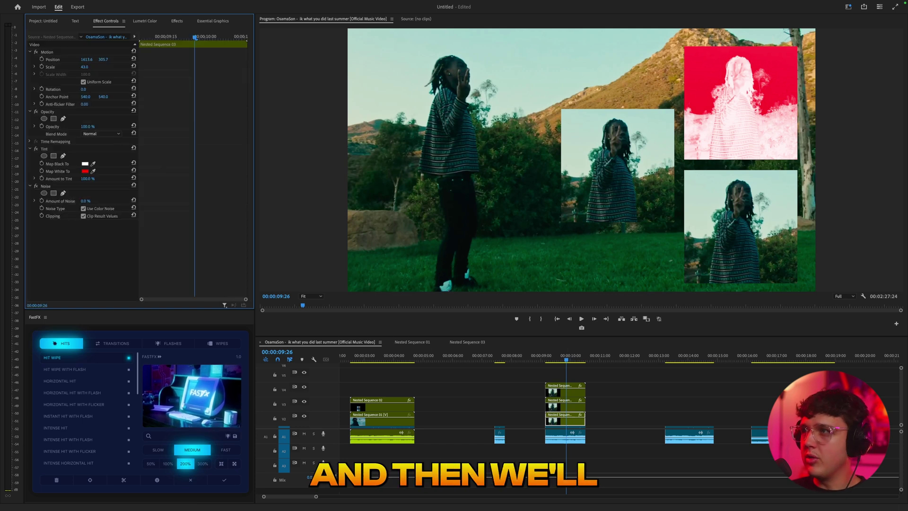
Set the tinted still's Amount of Noise to about 71% and order the Noise effect above Tint
{"action": "left_click_drag", "start_coordinate": [85, 201], "coordinate": [103, 201]}
{"action": "left_click_drag", "start_coordinate": [46, 186], "coordinate": [48, 148]}
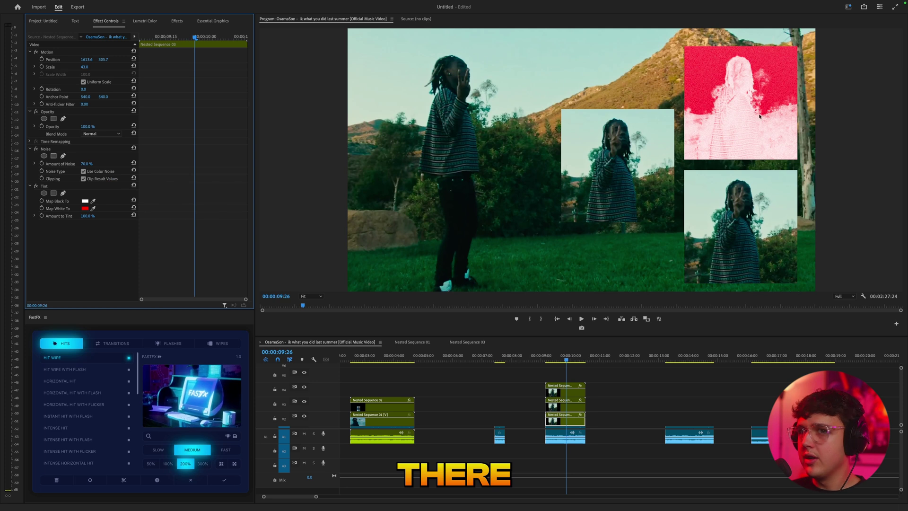
{"action": "left_click_drag", "start_coordinate": [87, 164], "coordinate": [121, 165]}
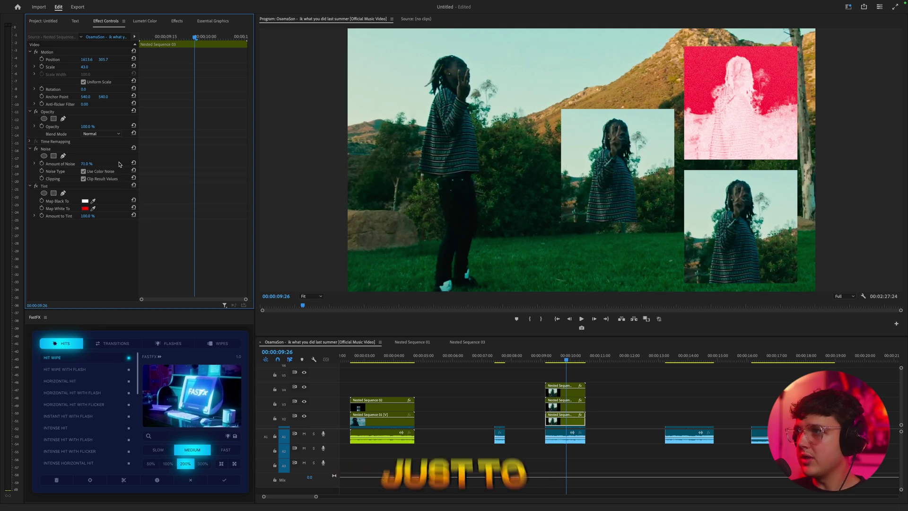
{"action": "left_click_drag", "start_coordinate": [53, 218], "coordinate": [47, 147]}
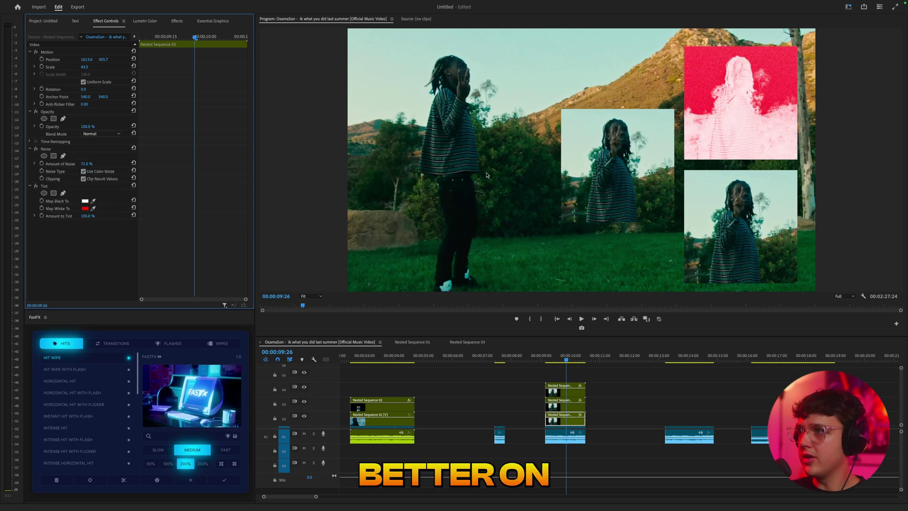
Adjust the tinted still's RGB curves in Lumetri Color, pulling the blue curve down to shift its colors toward orange
{"action": "left_click", "coordinate": [145, 22]}
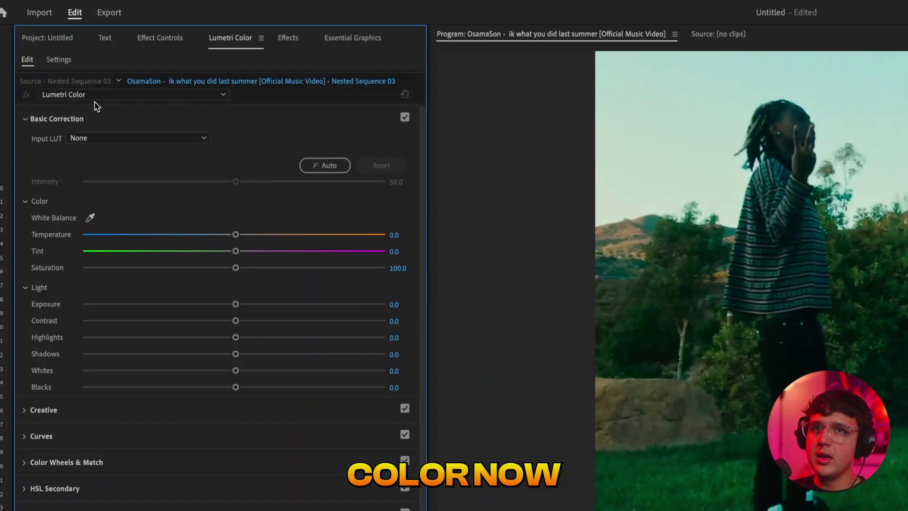
{"action": "left_click", "coordinate": [48, 66]}
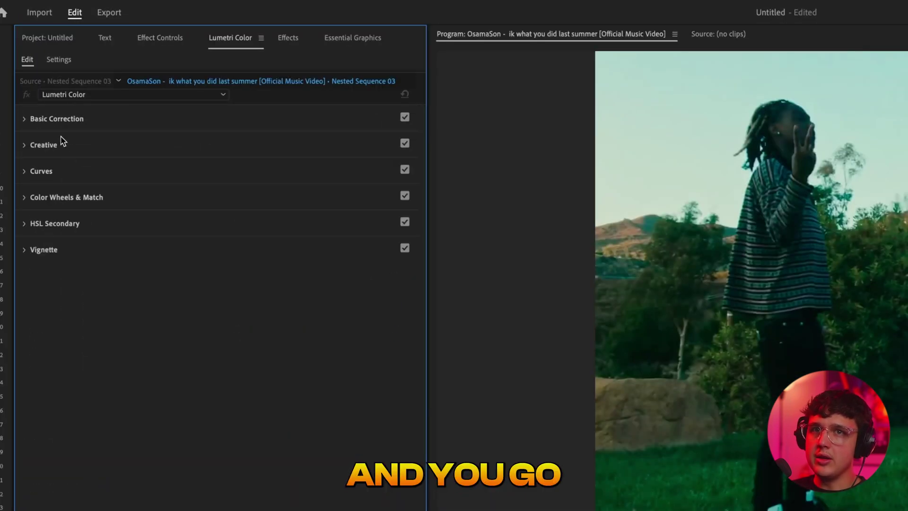
{"action": "left_click", "coordinate": [43, 171]}
{"action": "left_click", "coordinate": [234, 231]}
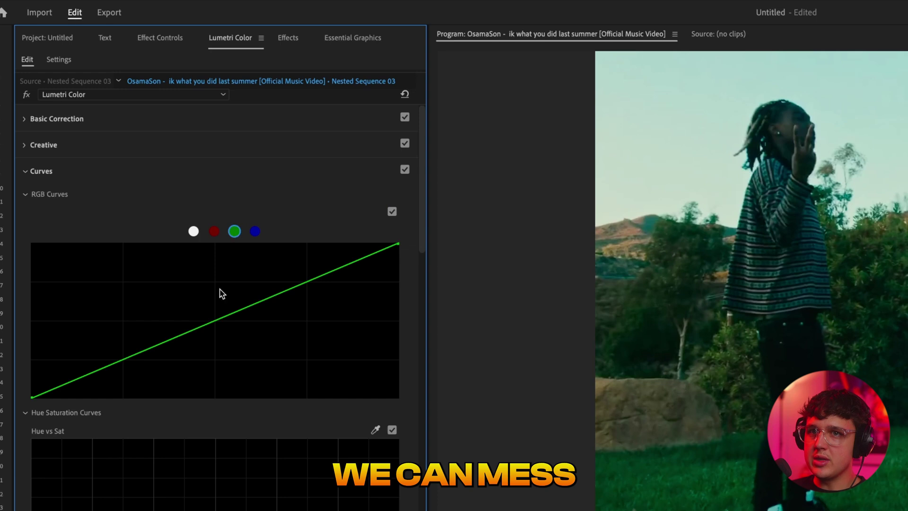
{"action": "left_click_drag", "start_coordinate": [218, 320], "coordinate": [306, 336]}
{"action": "left_click", "coordinate": [255, 231]}
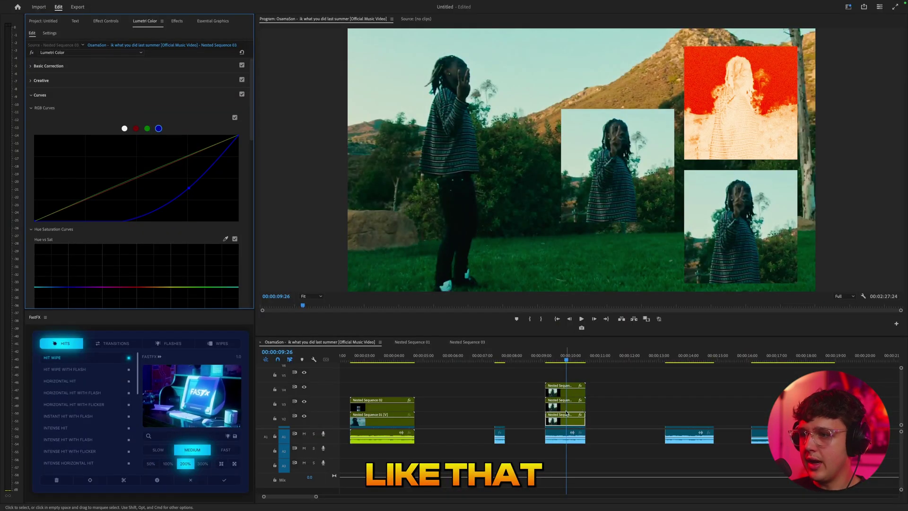
Delete the two untinted square stills on V3 and V4, keeping only the tinted still on V2
{"action": "left_click", "coordinate": [581, 409]}
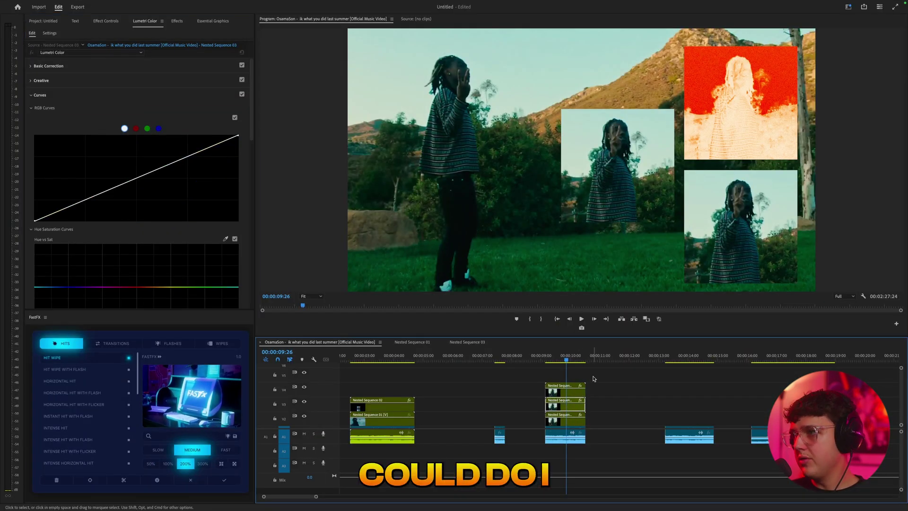
{"action": "left_click", "coordinate": [43, 21]}
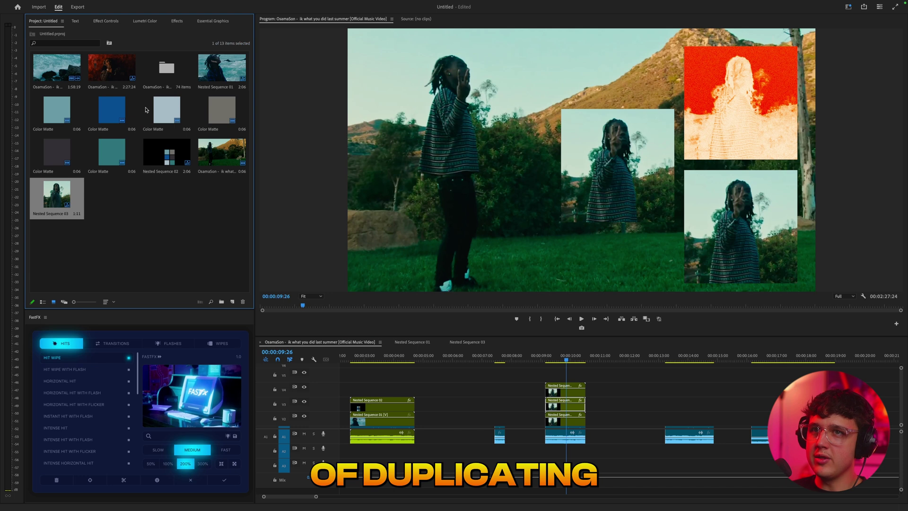
{"action": "key", "text": "Delete"}
{"action": "left_click", "coordinate": [570, 392]}
{"action": "key", "text": "Delete"}
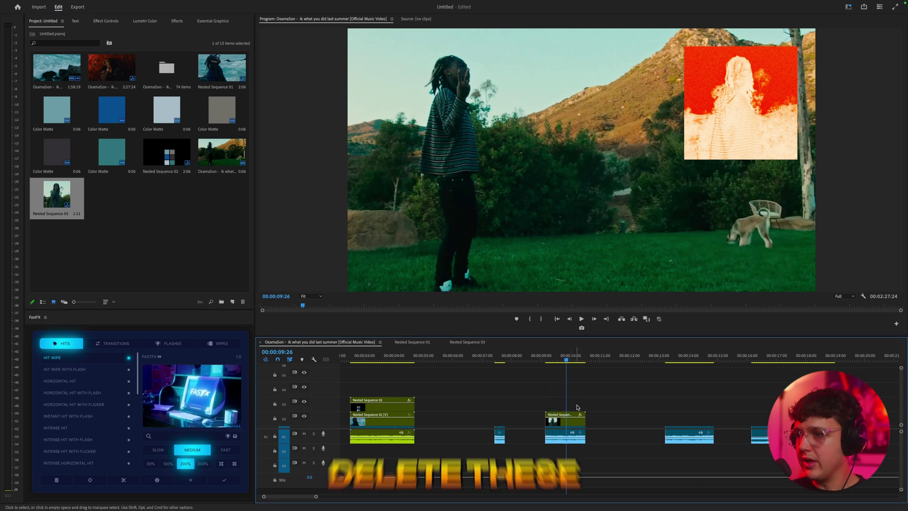
Duplicate the tinted still onto V3 and V4, positioning the copies at 1613.6, 809.7 and 1111.6, 572.7 respectively
{"action": "left_click_drag", "start_coordinate": [566, 421], "coordinate": [563, 395]}
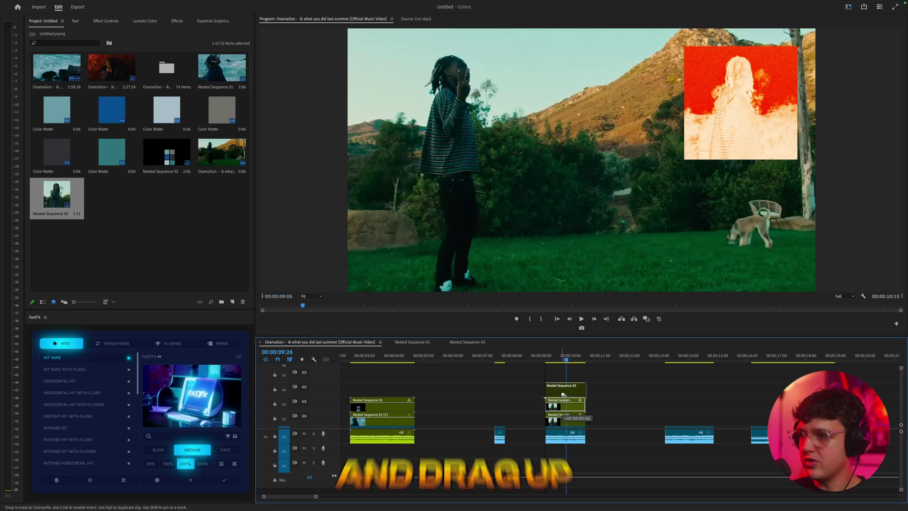
{"action": "left_click", "coordinate": [105, 21]}
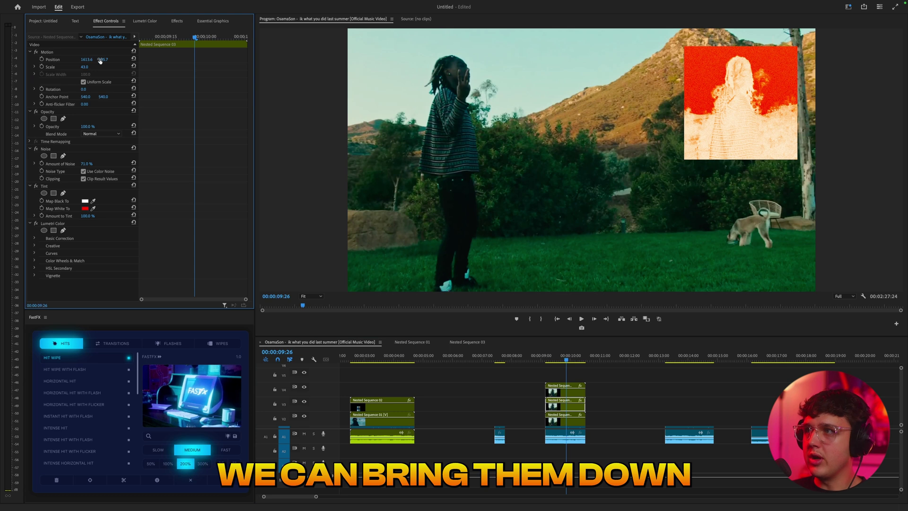
{"action": "left_click_drag", "start_coordinate": [101, 60], "coordinate": [244, 61]}
{"action": "left_click", "coordinate": [547, 386]}
{"action": "left_click_drag", "start_coordinate": [89, 62], "coordinate": [228, 60]}
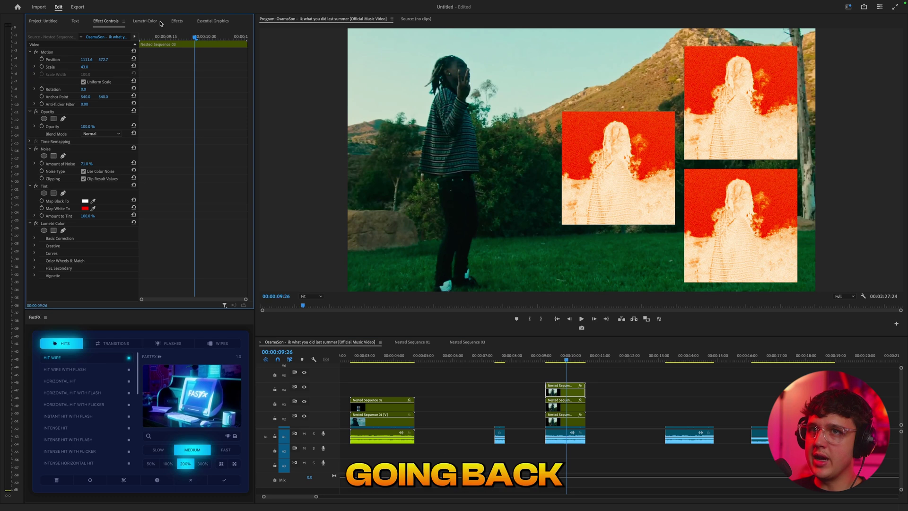
Set the V4 still's Tint effect to map white to a turquoise green
{"action": "left_click", "coordinate": [85, 209]}
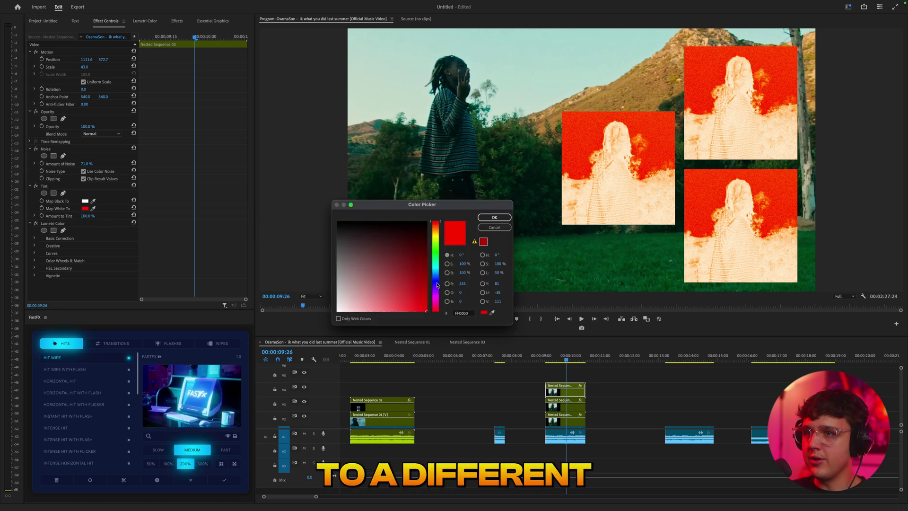
{"action": "left_click", "coordinate": [436, 265]}
{"action": "left_click", "coordinate": [496, 218]}
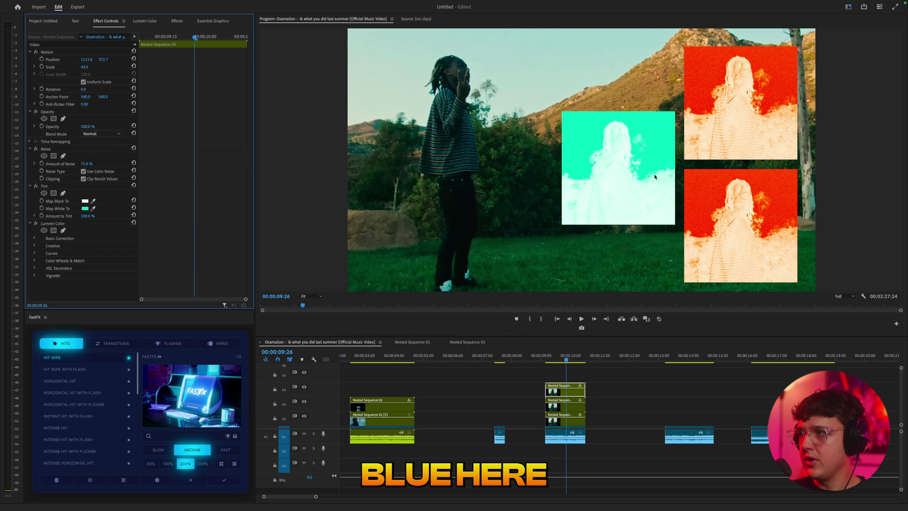
Set the V3 still's Tint effect to map white to yellow
{"action": "left_click", "coordinate": [570, 409]}
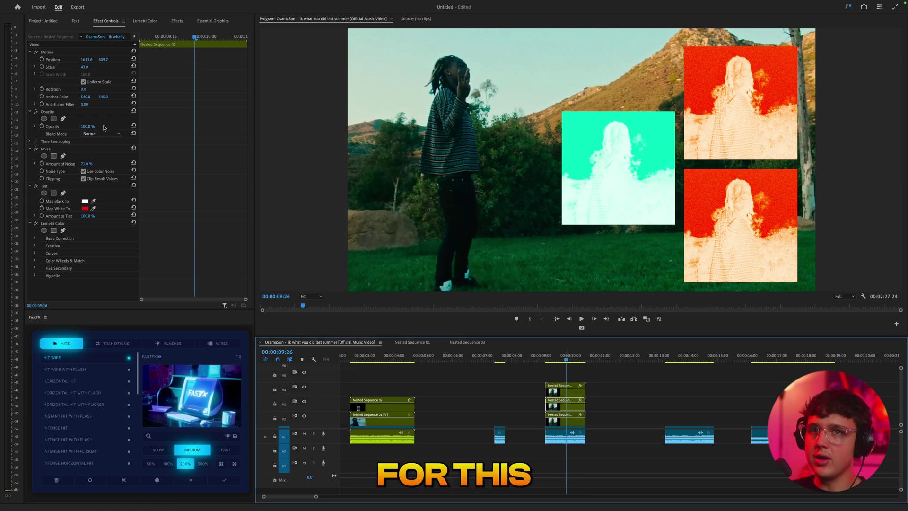
{"action": "left_click", "coordinate": [86, 209]}
{"action": "left_click", "coordinate": [435, 235]}
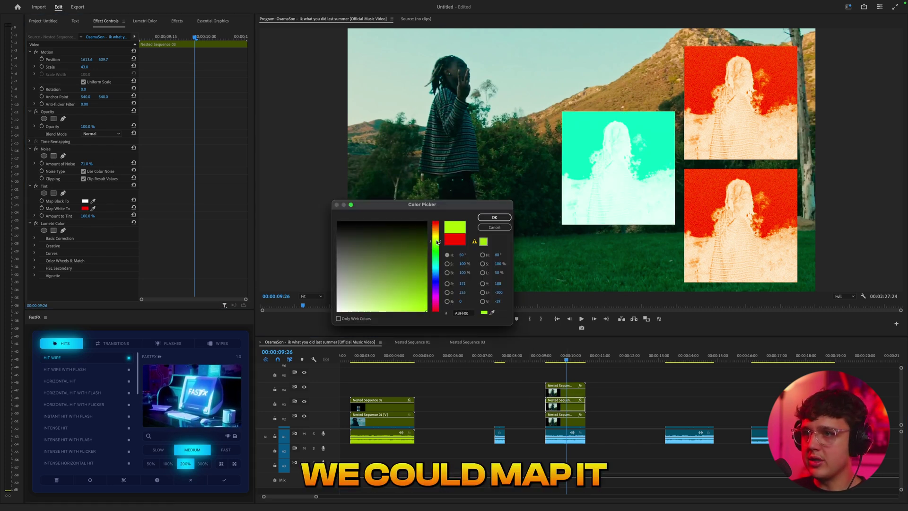
{"action": "left_click", "coordinate": [493, 217]}
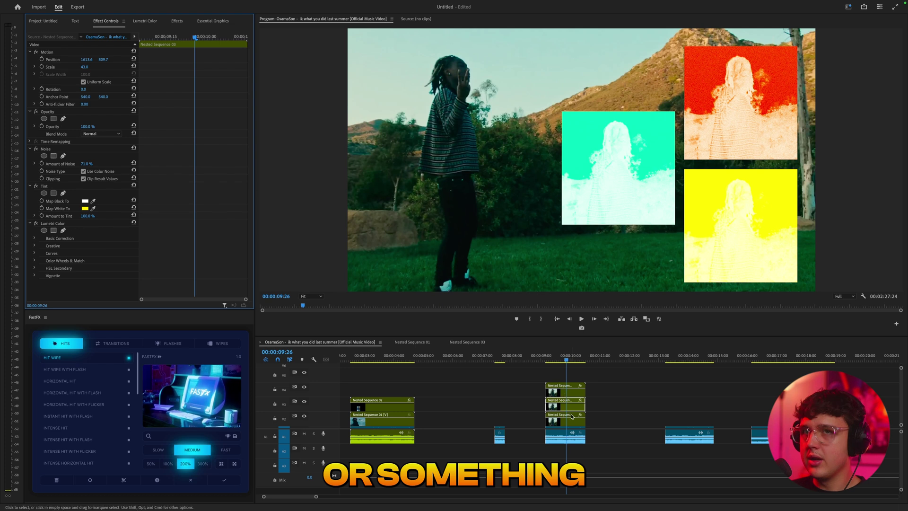
Set the V3 still's Tint effect to map black to purple, after trying pure black
{"action": "left_click", "coordinate": [85, 201]}
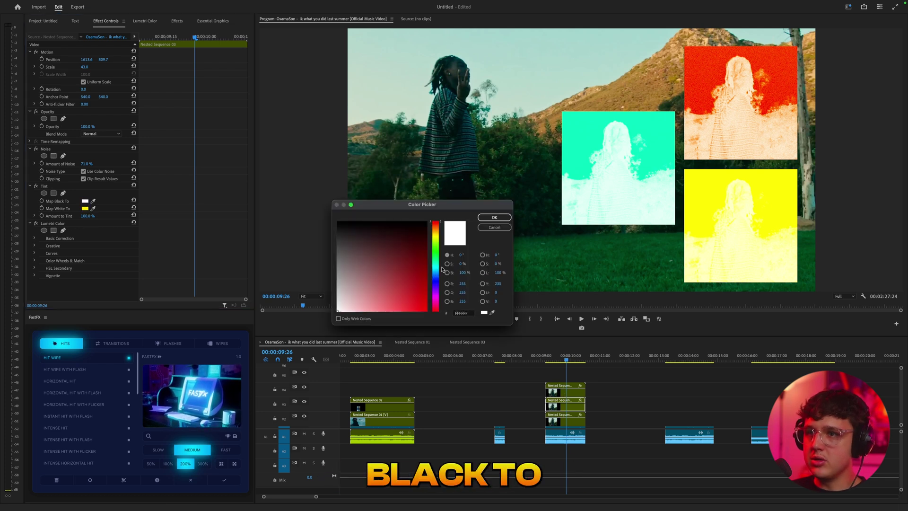
{"action": "left_click", "coordinate": [486, 220]}
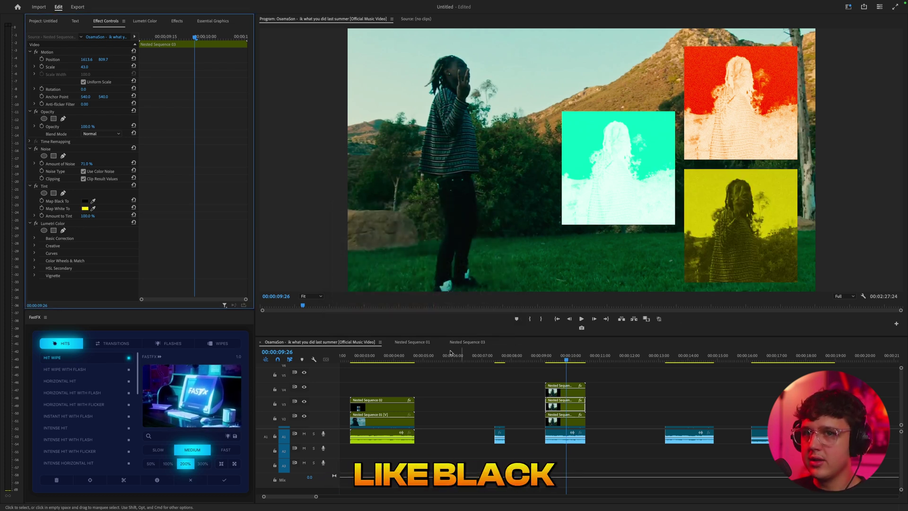
{"action": "left_click", "coordinate": [85, 201]}
{"action": "left_click_drag", "start_coordinate": [437, 280], "coordinate": [437, 285]}
{"action": "left_click_drag", "start_coordinate": [419, 265], "coordinate": [441, 204]}
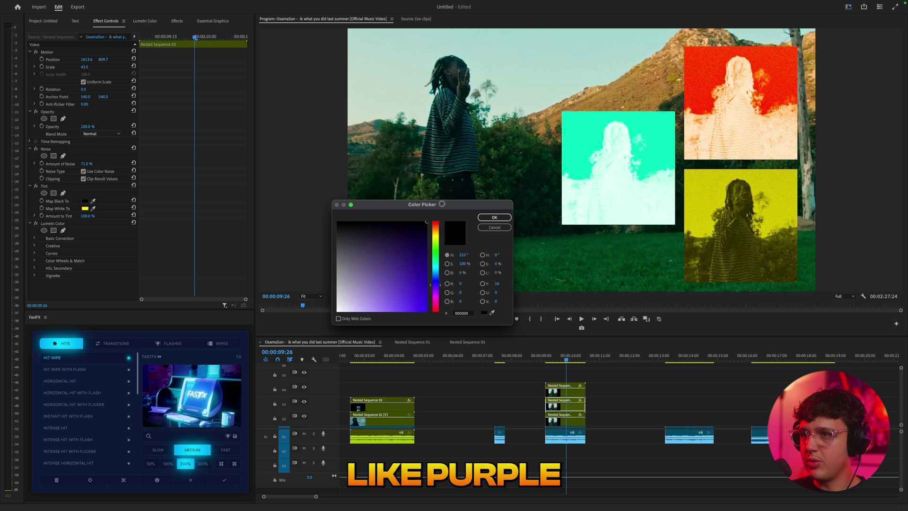
{"action": "left_click", "coordinate": [494, 218]}
Set the V4 still's Tint effect to map black to bright pink
{"action": "left_click", "coordinate": [565, 389]}
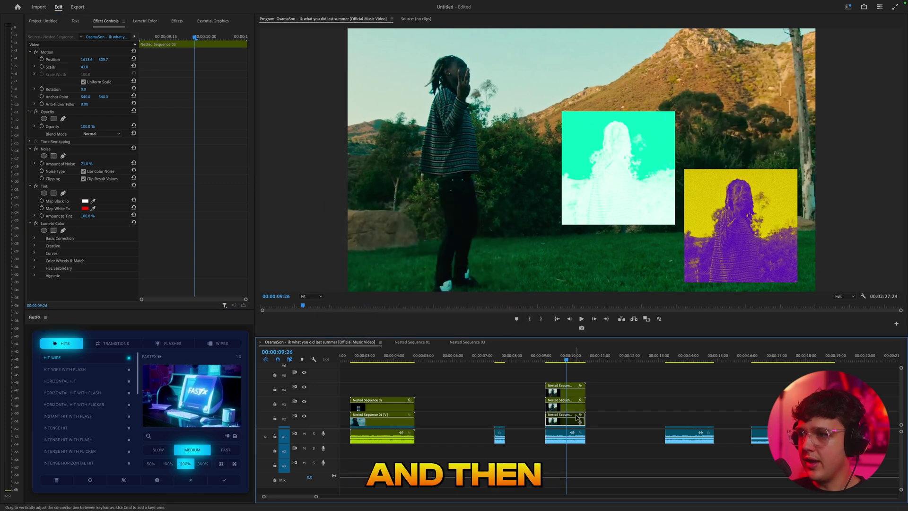
{"action": "left_click", "coordinate": [86, 202]}
{"action": "left_click", "coordinate": [436, 298]}
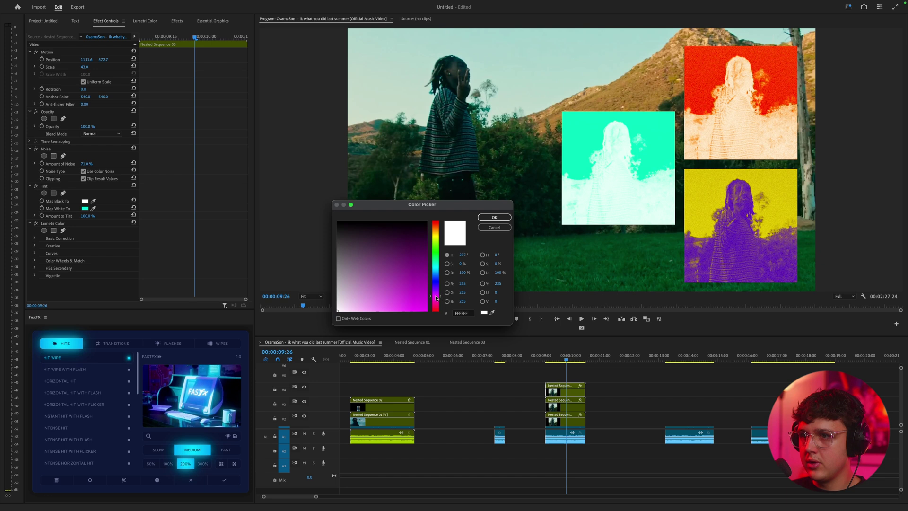
{"action": "left_click_drag", "start_coordinate": [435, 249], "coordinate": [436, 295]}
{"action": "left_click", "coordinate": [415, 284]}
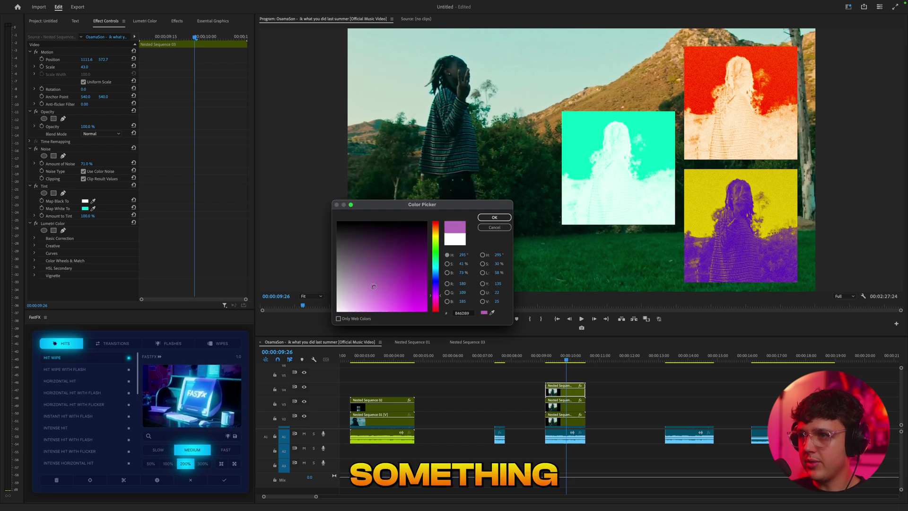
{"action": "key", "text": "Return"}
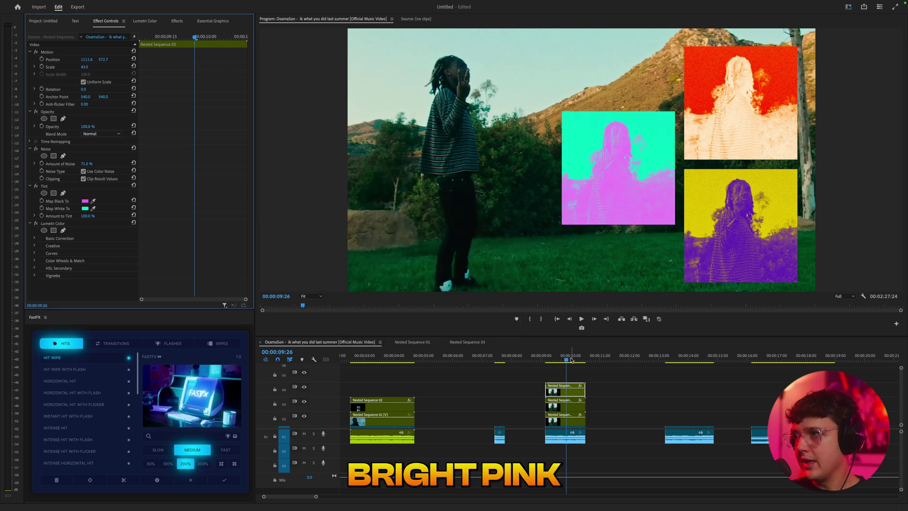
Play back the three tinted stills and compare them with the reference shot and color palette elsewhere in the timeline
{"action": "key", "text": "space"}
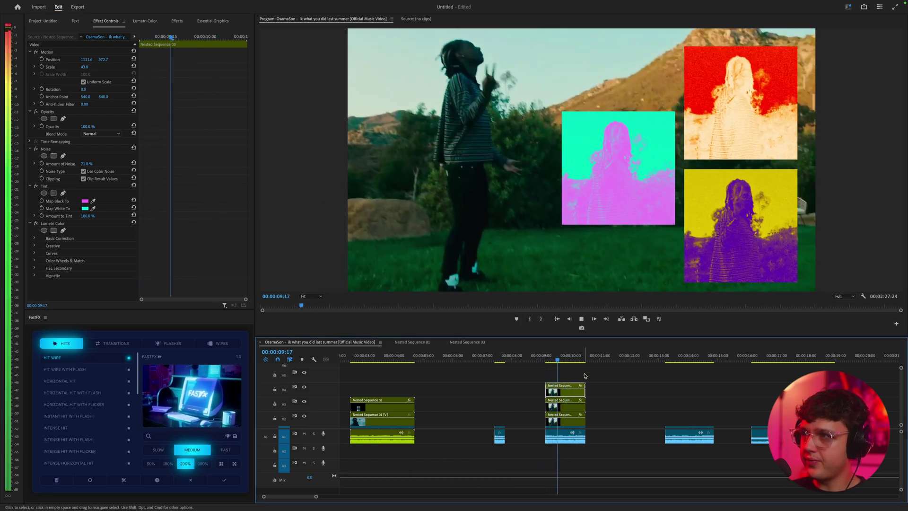
{"action": "mouse_move", "coordinate": [502, 361]}
{"action": "left_mouse_down"}
{"action": "mouse_move", "coordinate": [555, 365]}
{"action": "mouse_move", "coordinate": [501, 362]}
{"action": "left_mouse_up"}
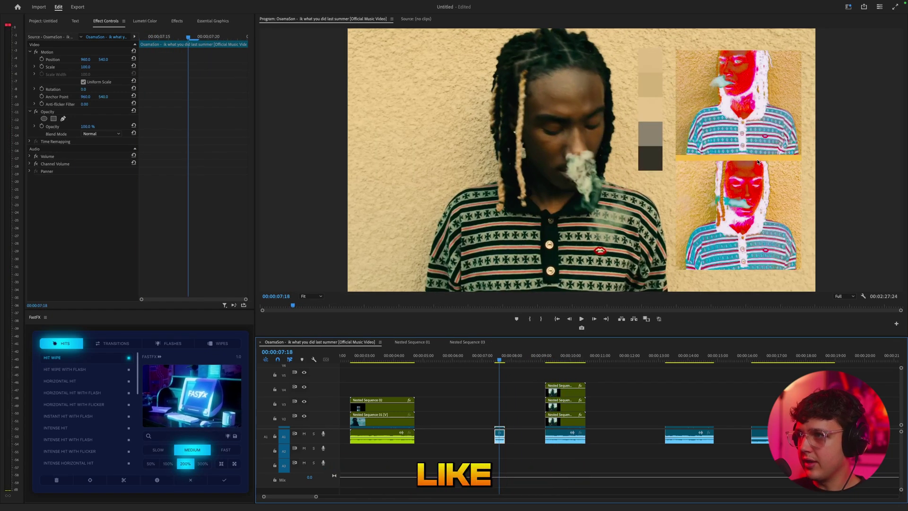
{"action": "left_click", "coordinate": [581, 319]}
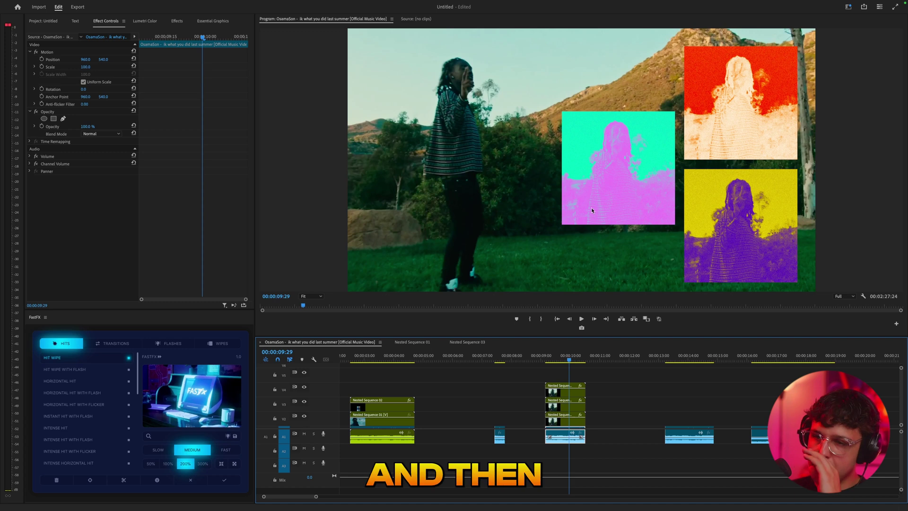
{"action": "left_click_drag", "start_coordinate": [403, 359], "coordinate": [382, 361]}
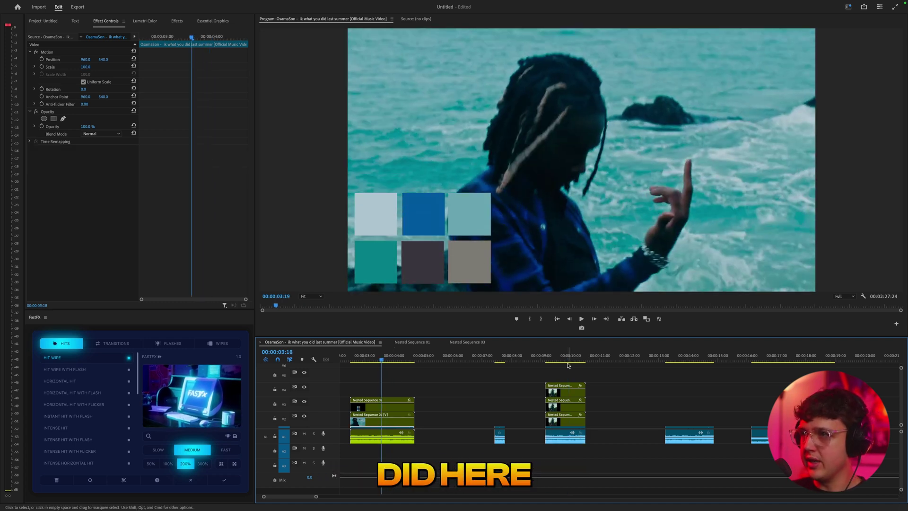
{"action": "left_click", "coordinate": [568, 364]}
{"action": "left_click", "coordinate": [671, 359]}
{"action": "left_click", "coordinate": [555, 359]}
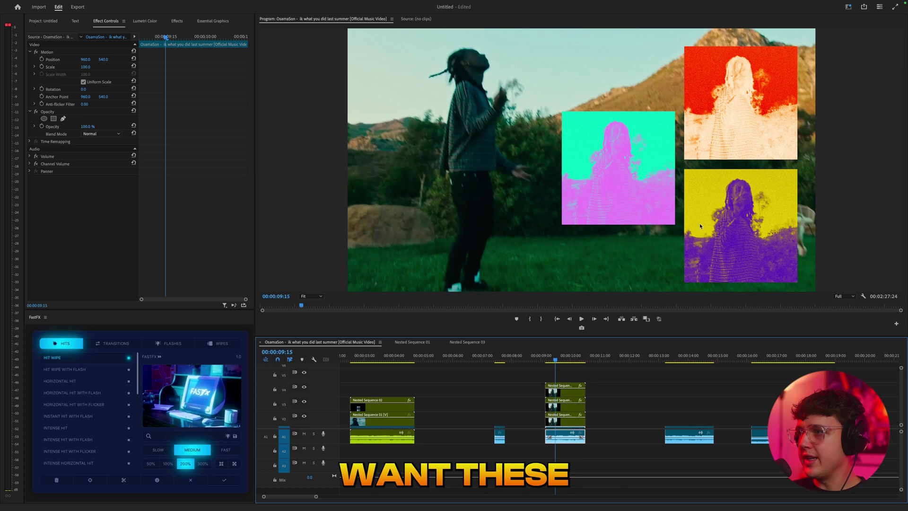
Inspect the contents of Nested Sequence 03 that feed the square overlays and return to the main sequence
{"action": "double_click", "coordinate": [569, 393]}
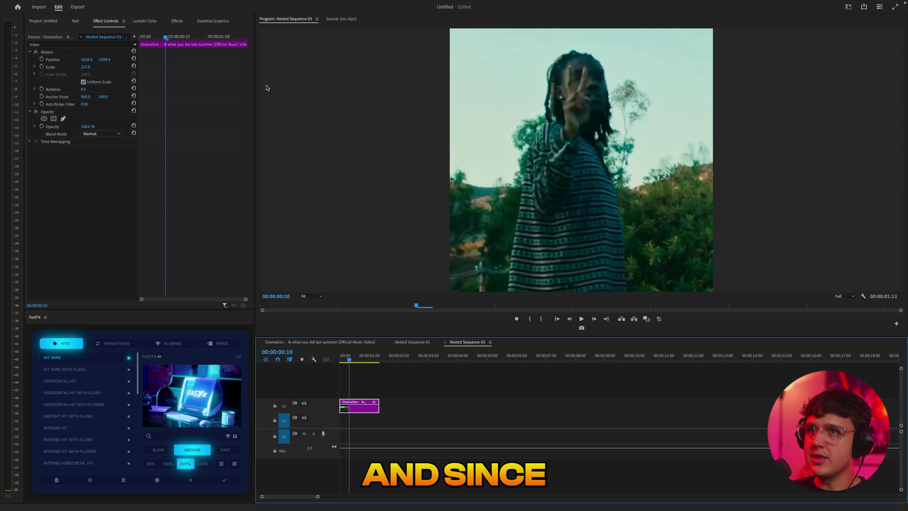
{"action": "left_click", "coordinate": [27, 21]}
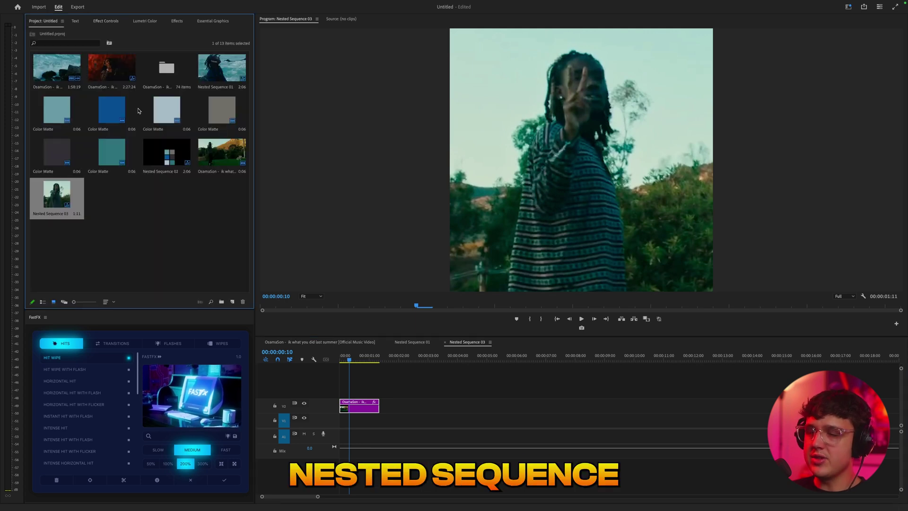
{"action": "left_click", "coordinate": [412, 342]}
{"action": "left_click", "coordinate": [338, 342]}
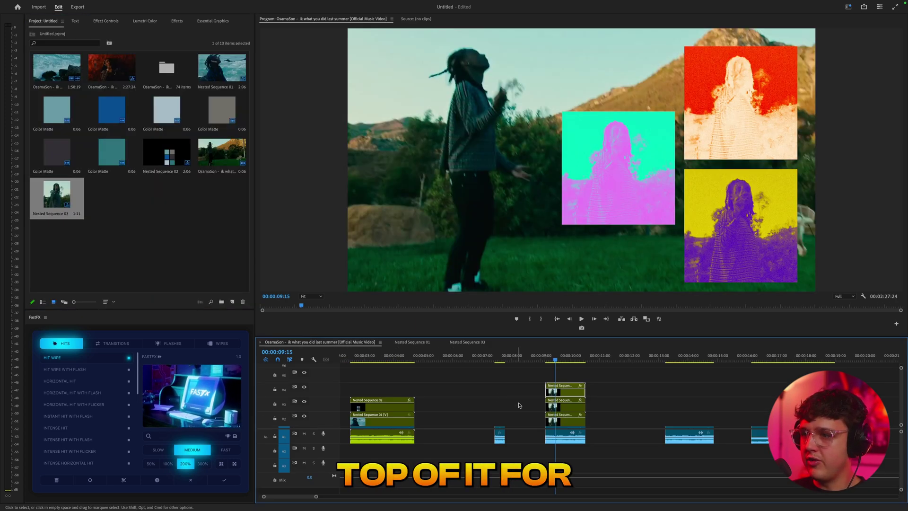
{"action": "left_click", "coordinate": [501, 355]}
{"action": "left_click_drag", "start_coordinate": [552, 357], "coordinate": [560, 359]}
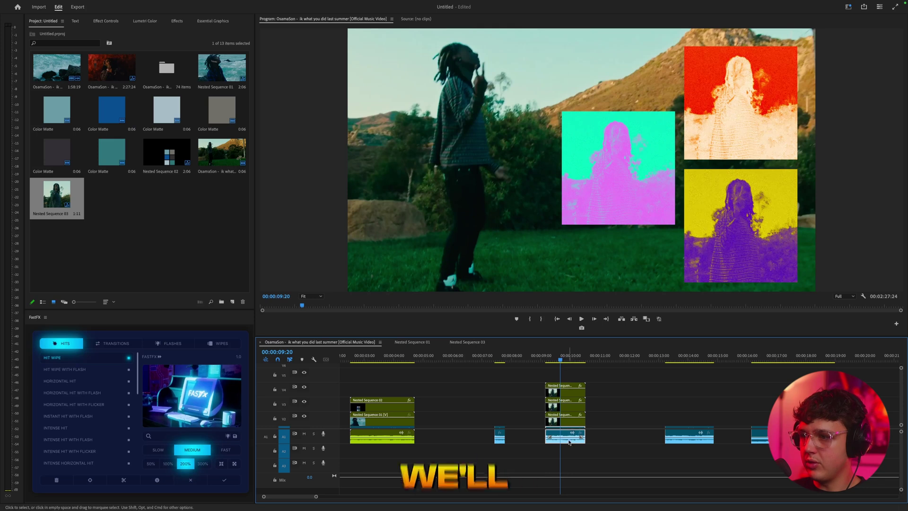
Copy the V1 video clip into Nested Sequence 03, stack it above the still from the sequence start, and unlink and delete its audio
{"action": "scroll", "coordinate": [566, 428], "scroll_direction": "up", "scroll_amount": 2}
{"action": "scroll", "coordinate": [567, 425], "scroll_direction": "down", "scroll_amount": 2}
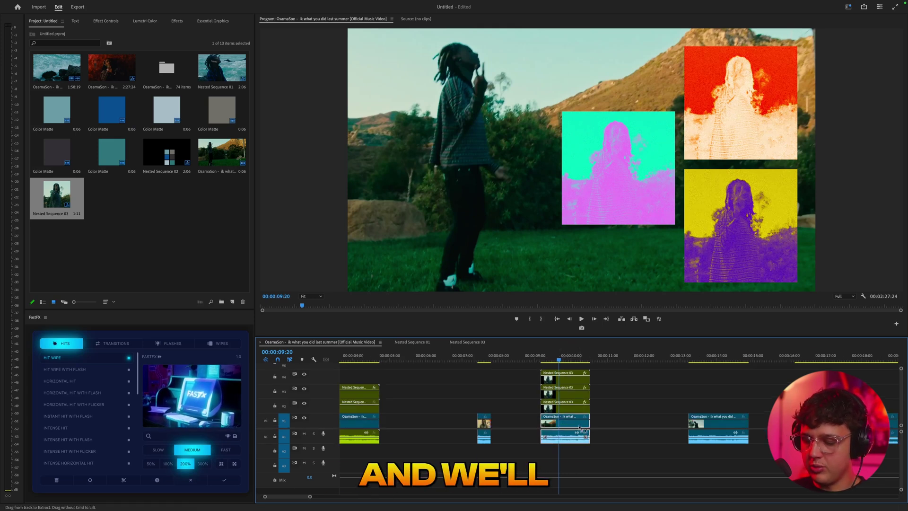
{"action": "double_click", "coordinate": [556, 404]}
{"action": "left_click", "coordinate": [423, 365]}
{"action": "key", "text": "ctrl+v"}
{"action": "left_click_drag", "start_coordinate": [444, 417], "coordinate": [356, 393]}
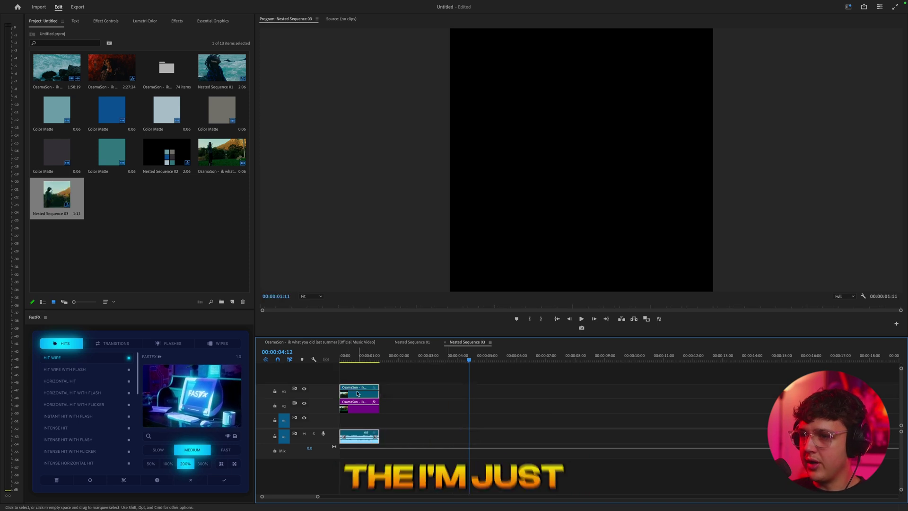
{"action": "right_click", "coordinate": [354, 434]}
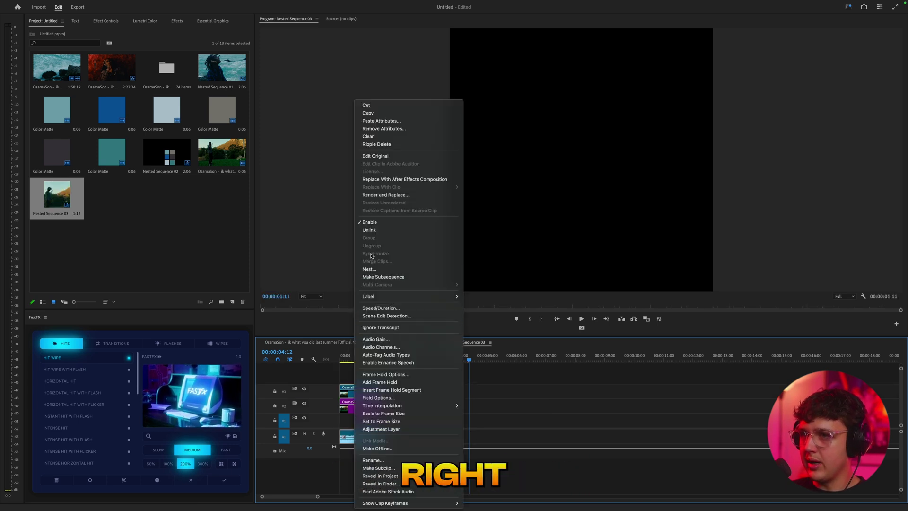
{"action": "left_click", "coordinate": [370, 231]}
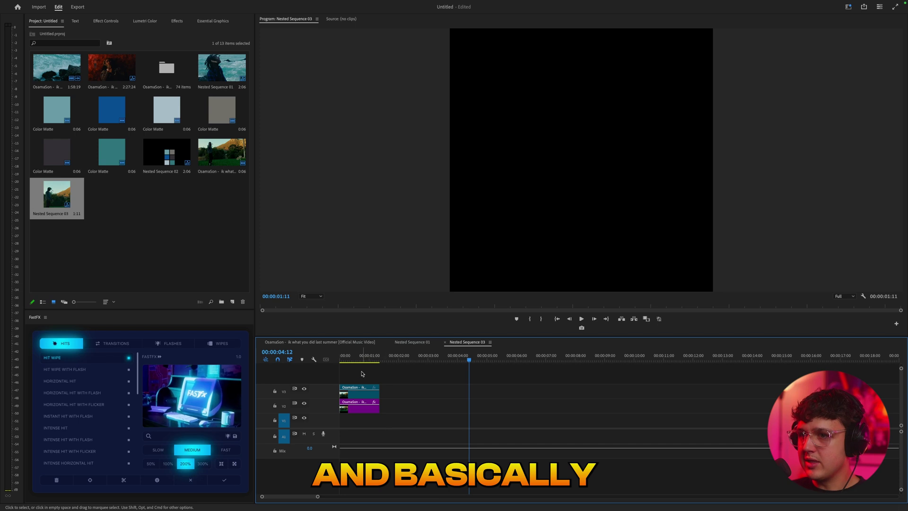
Reposition the pasted clip to 895, 540 in Nested Sequence 03 to center the performer in the square frame
{"action": "key", "text": "space"}
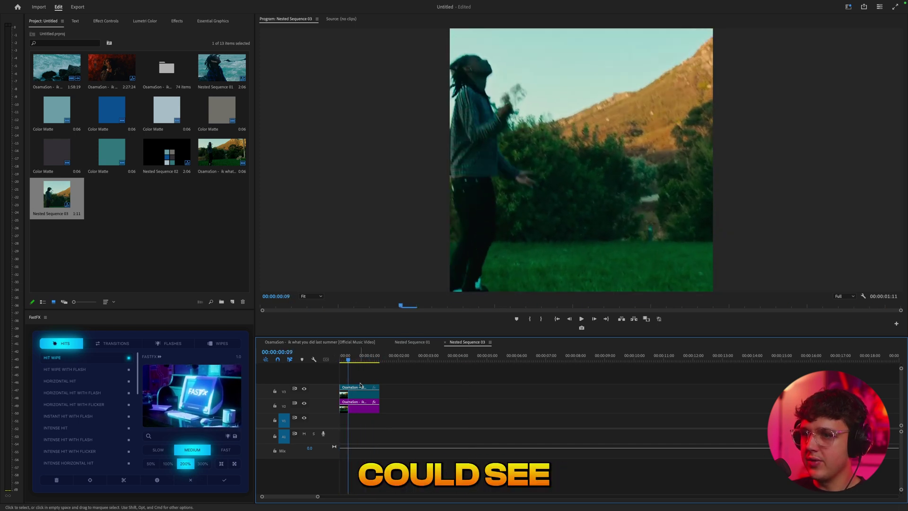
{"action": "left_click", "coordinate": [107, 22]}
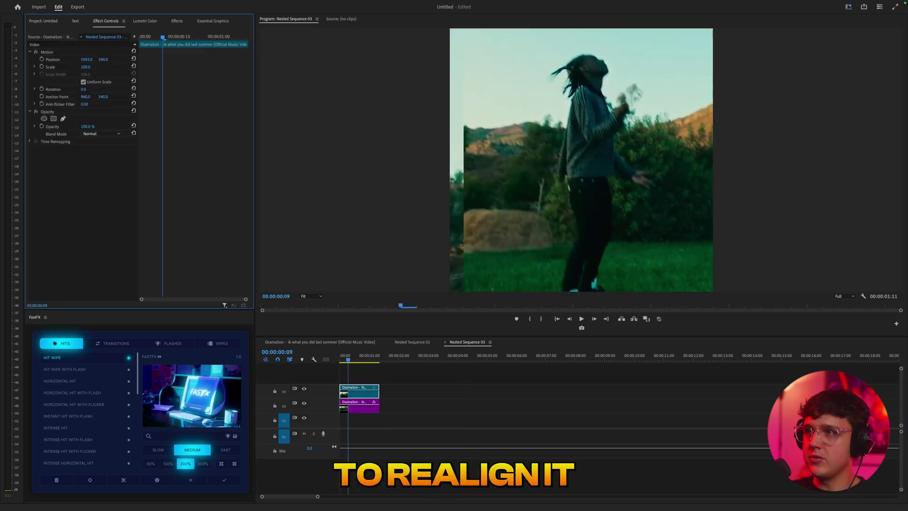
{"action": "left_click", "coordinate": [345, 359]}
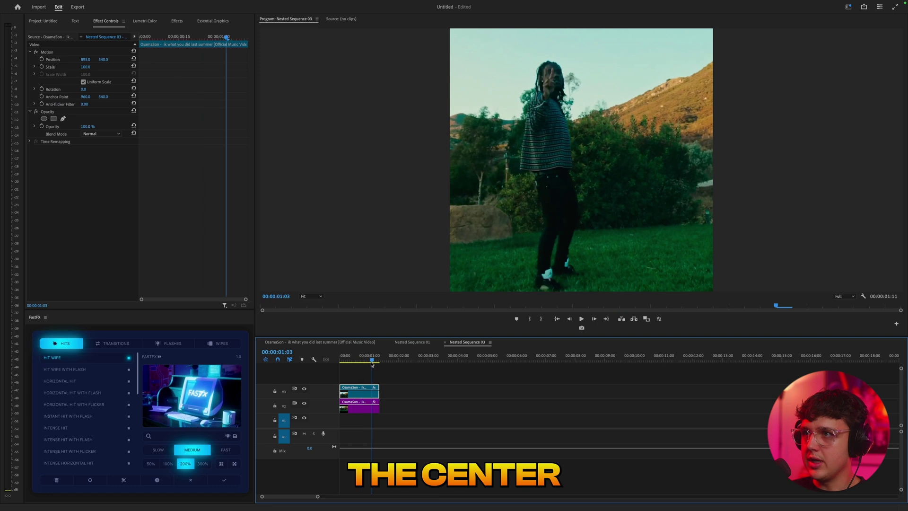
Play back the main sequence to review the three square overlays with moving footage
{"action": "left_click", "coordinate": [320, 344]}
{"action": "left_click_drag", "start_coordinate": [563, 359], "coordinate": [534, 365]}
{"action": "key", "text": "space"}
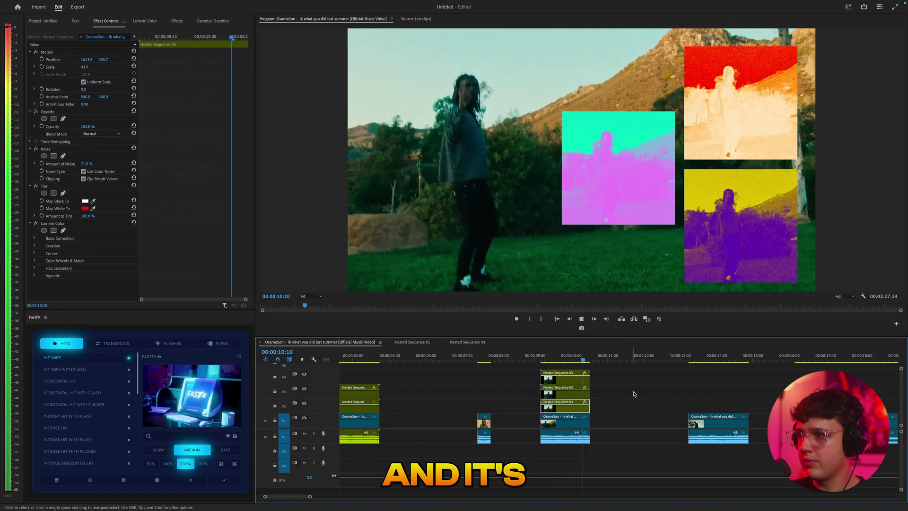
Create a 1080 by 1080 color matte in red FF0000 for the clip around 13 seconds
{"action": "left_click", "coordinate": [695, 355]}
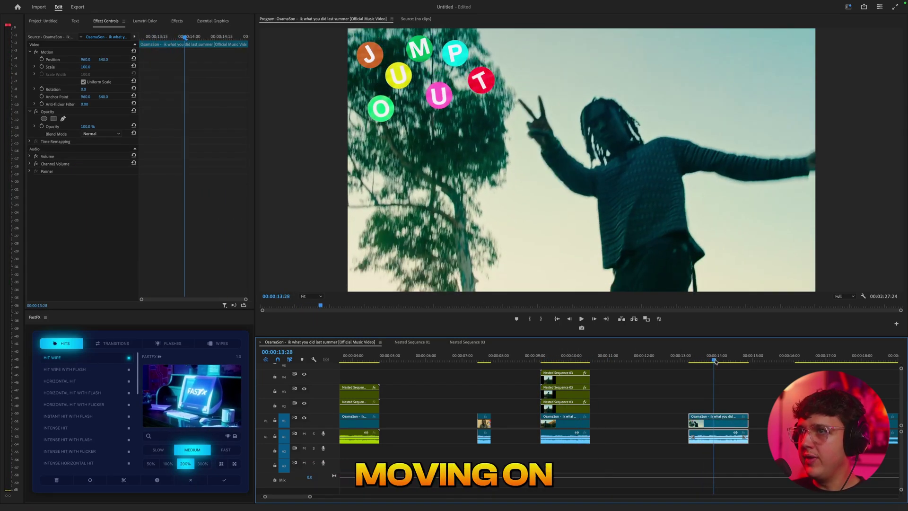
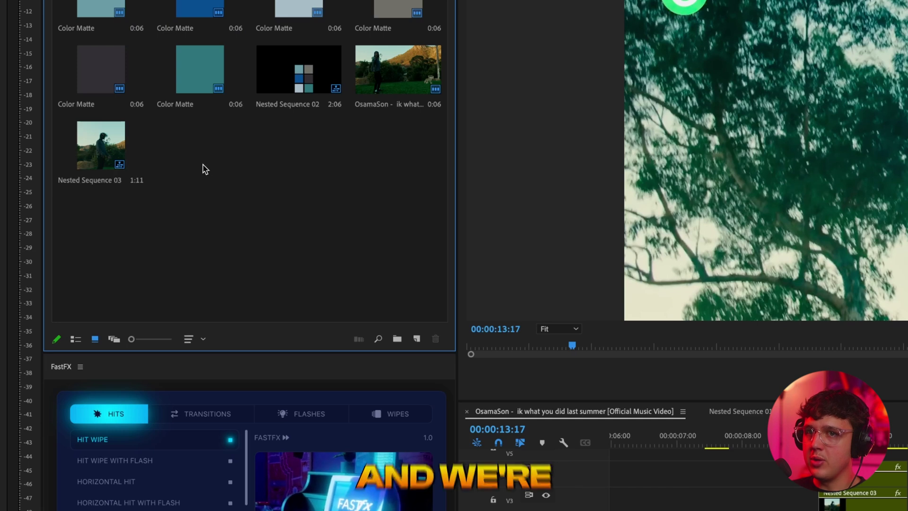
{"action": "right_click", "coordinate": [203, 169]}
{"action": "mouse_move", "coordinate": [244, 235]}
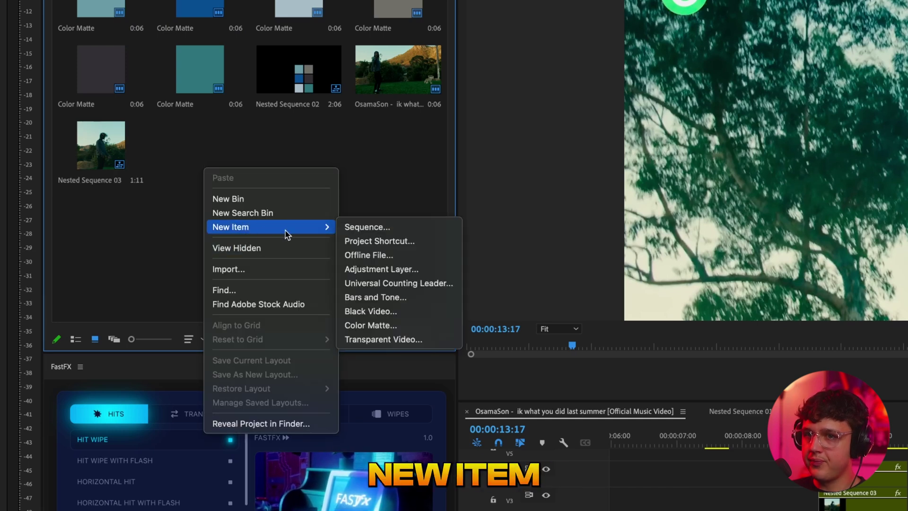
{"action": "left_click", "coordinate": [380, 325]}
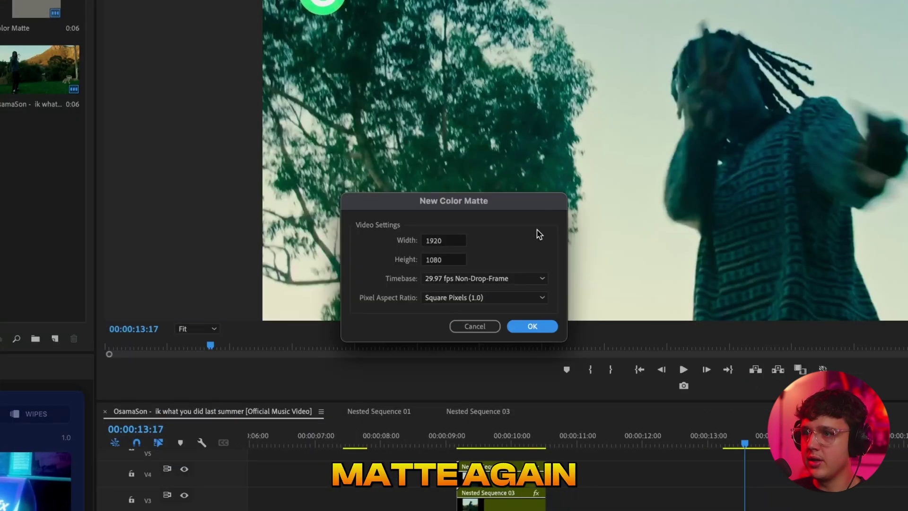
{"action": "left_click", "coordinate": [448, 242]}
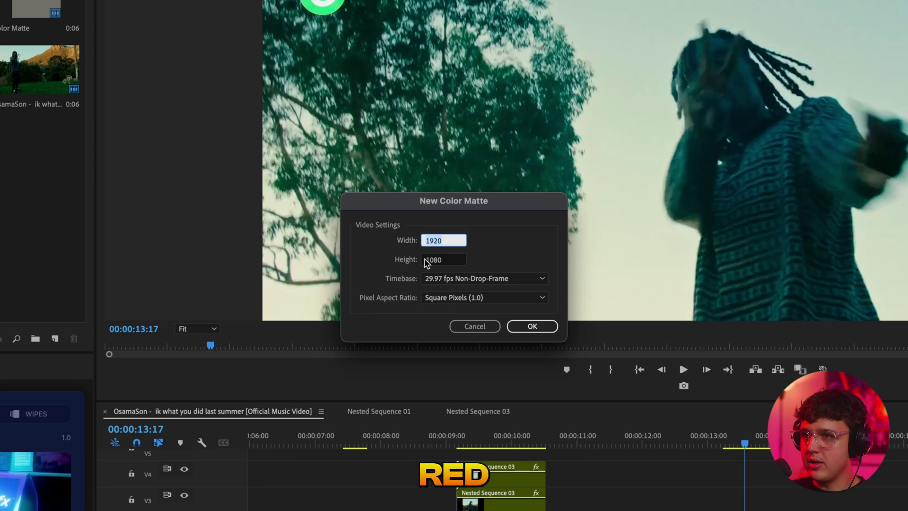
{"action": "type", "text": "1080"}
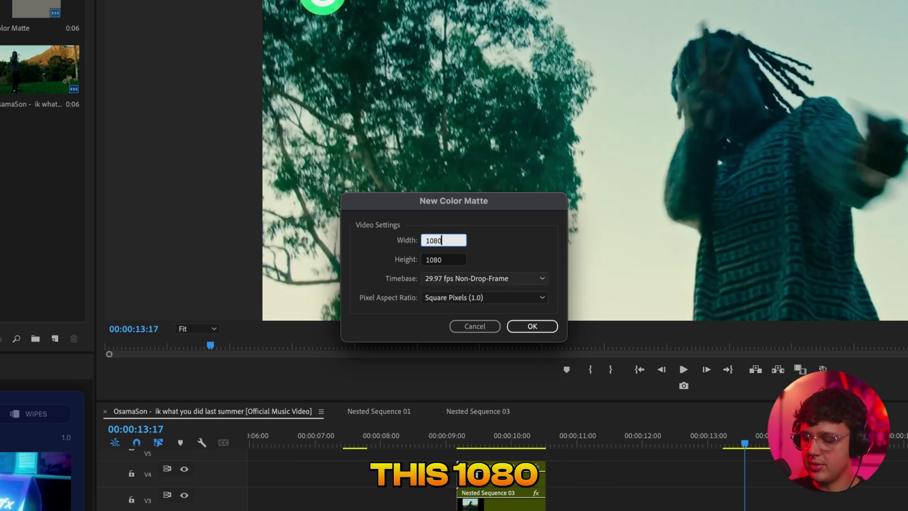
{"action": "key", "text": "Return"}
{"action": "left_click_drag", "start_coordinate": [390, 338], "coordinate": [482, 383]}
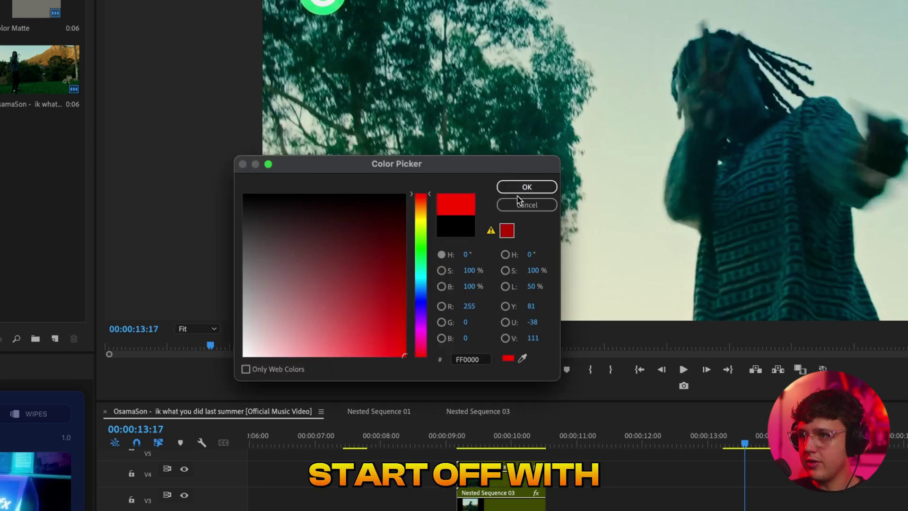
{"action": "left_click", "coordinate": [518, 193]}
{"action": "left_click", "coordinate": [480, 296]}
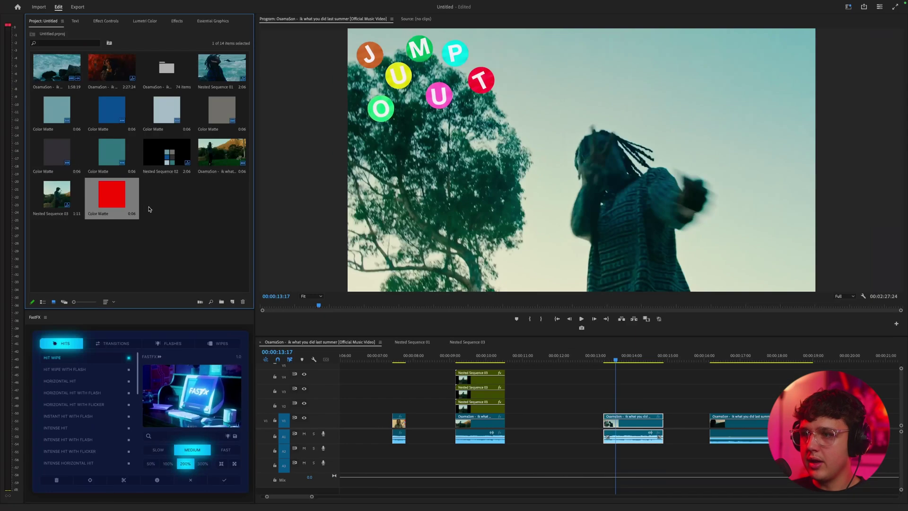
Place the red color matte above the clip at 13 seconds and mask it with an ellipse reshaped into a circle
{"action": "left_click_drag", "start_coordinate": [114, 197], "coordinate": [613, 410]}
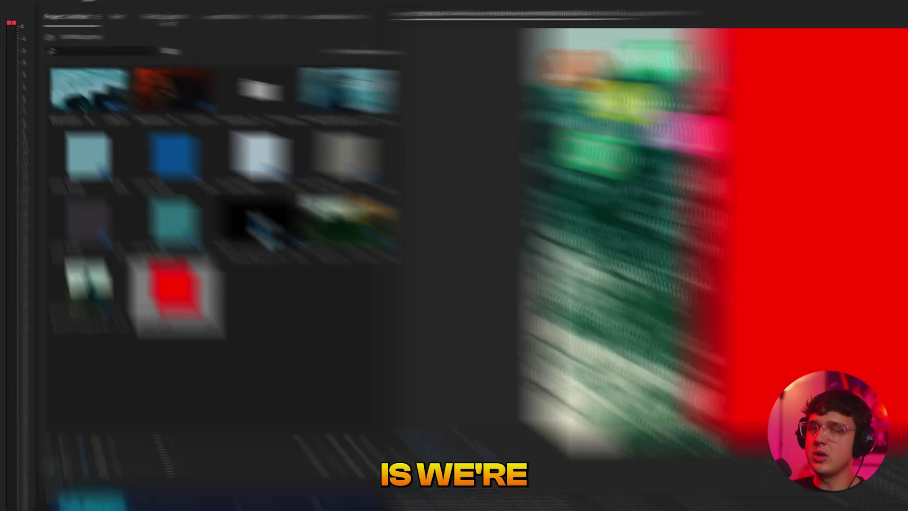
{"action": "left_click", "coordinate": [173, 17]}
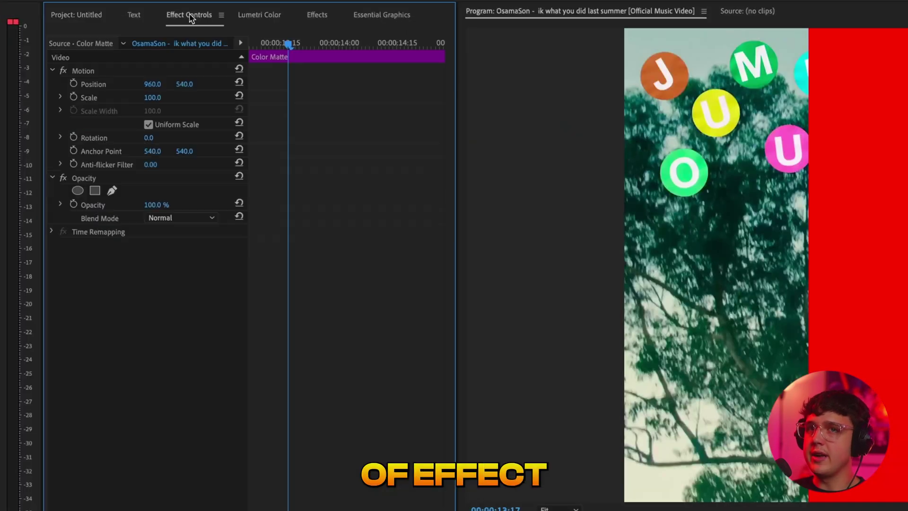
{"action": "left_click", "coordinate": [77, 190]}
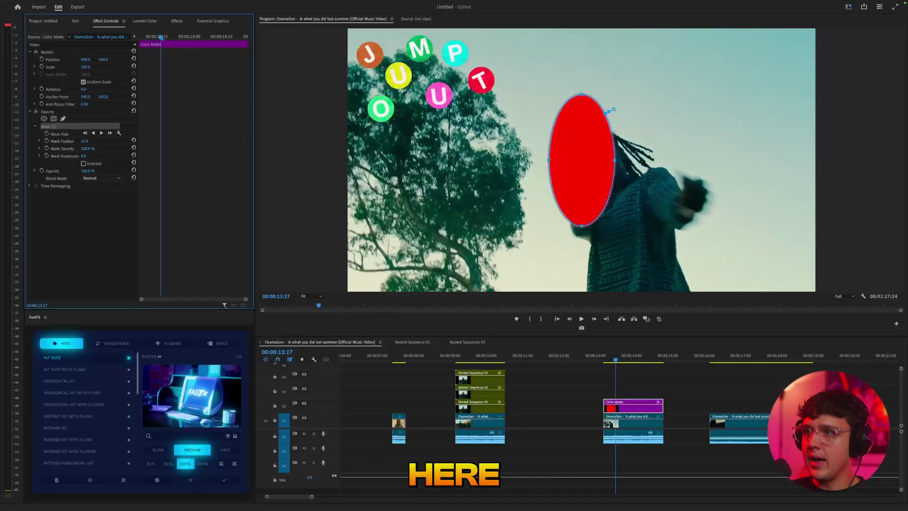
{"action": "mouse_move", "coordinate": [615, 164]}
{"action": "left_mouse_down"}
{"action": "mouse_move", "coordinate": [682, 164]}
{"action": "mouse_move", "coordinate": [609, 148]}
{"action": "mouse_move", "coordinate": [609, 170]}
{"action": "left_mouse_up"}
Set the mask feather of the red color matte to 0 for a hard-edged circle
{"action": "left_click", "coordinate": [635, 408]}
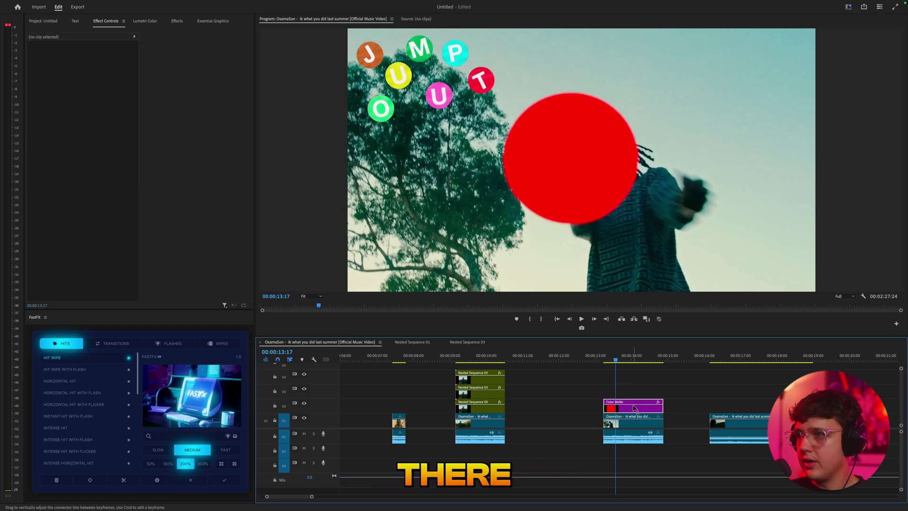
{"action": "left_click", "coordinate": [635, 408]}
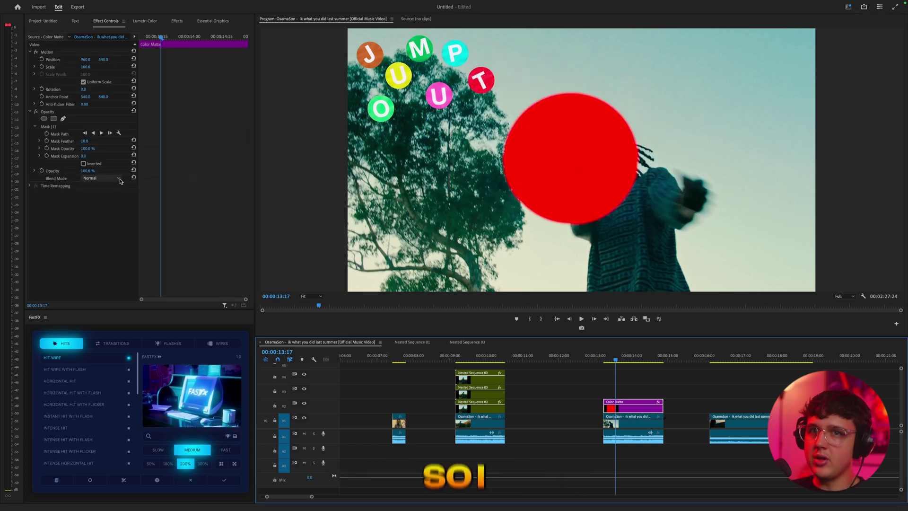
{"action": "left_click", "coordinate": [86, 142]}
{"action": "type", "text": "0"}
{"action": "key", "text": "Return"}
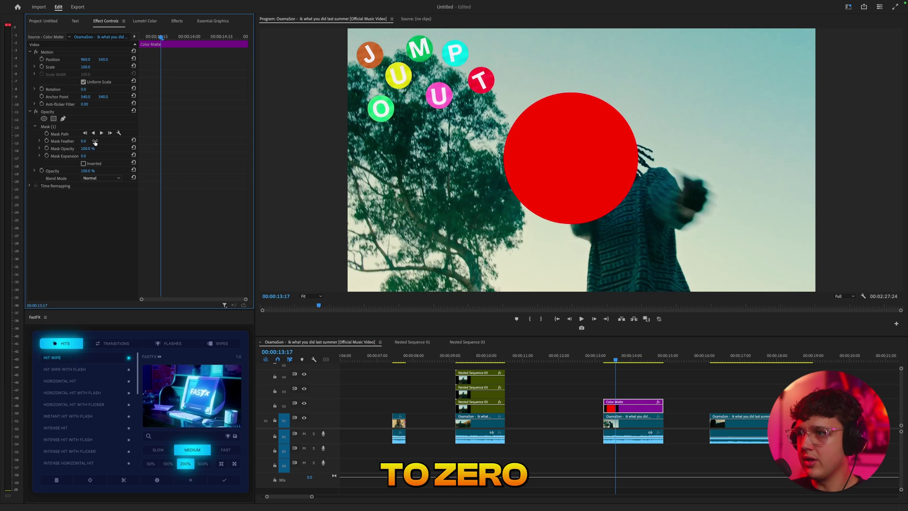
{"action": "left_click", "coordinate": [636, 363]}
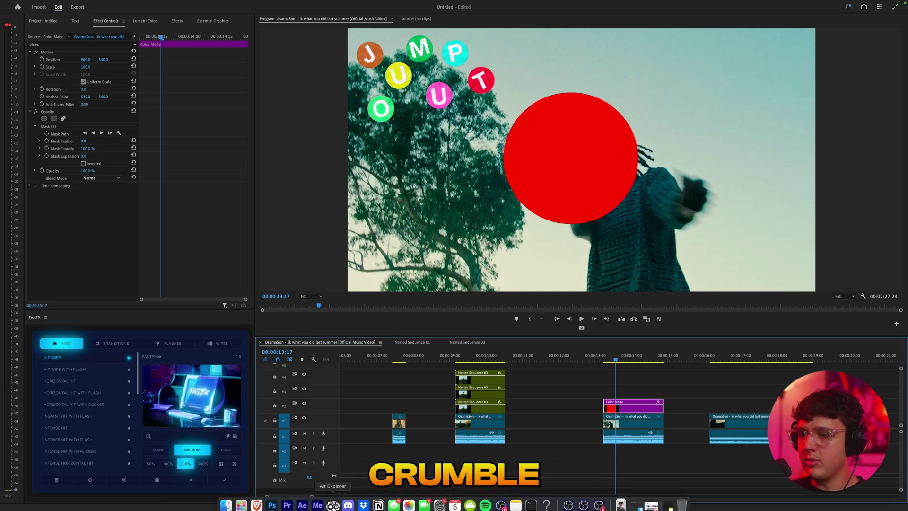
Switch to the Brave browser and search Google for a paper crumble texture in a new tab
{"action": "left_click", "coordinate": [257, 500]}
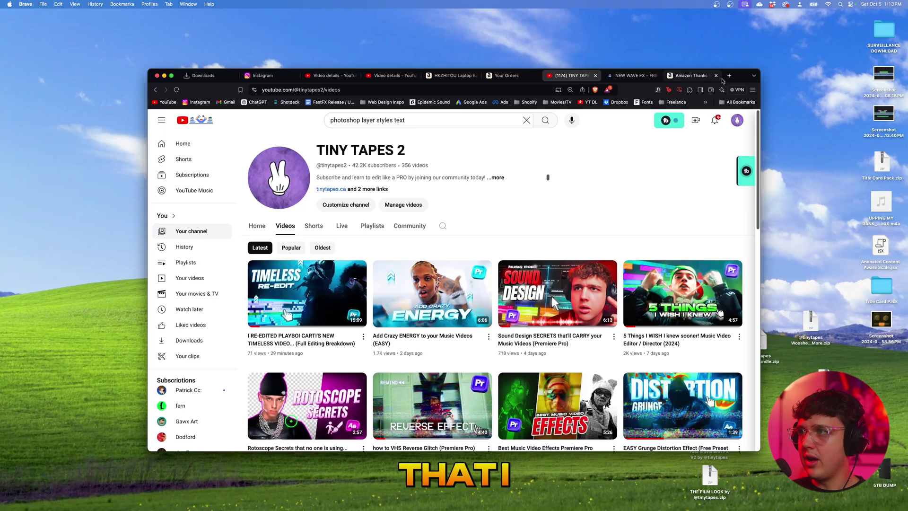
{"action": "left_click", "coordinate": [730, 75]}
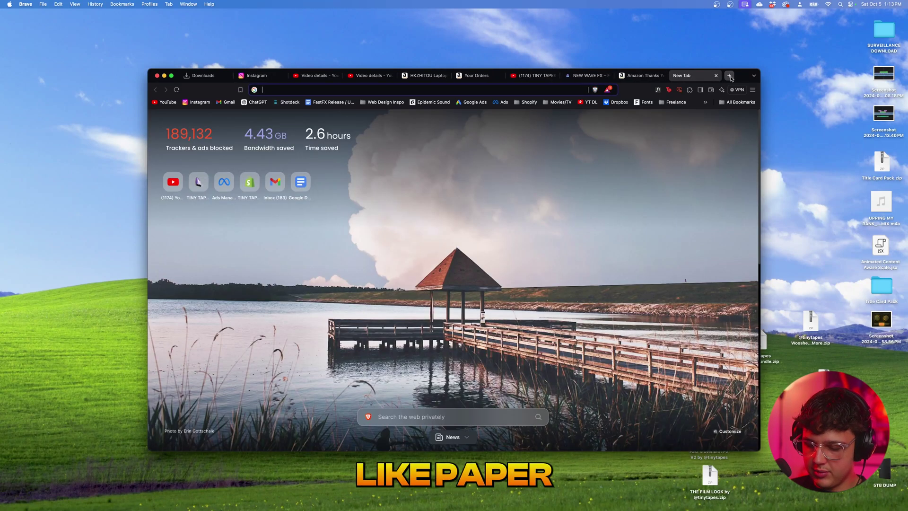
{"action": "type", "text": "paper crumble te"}
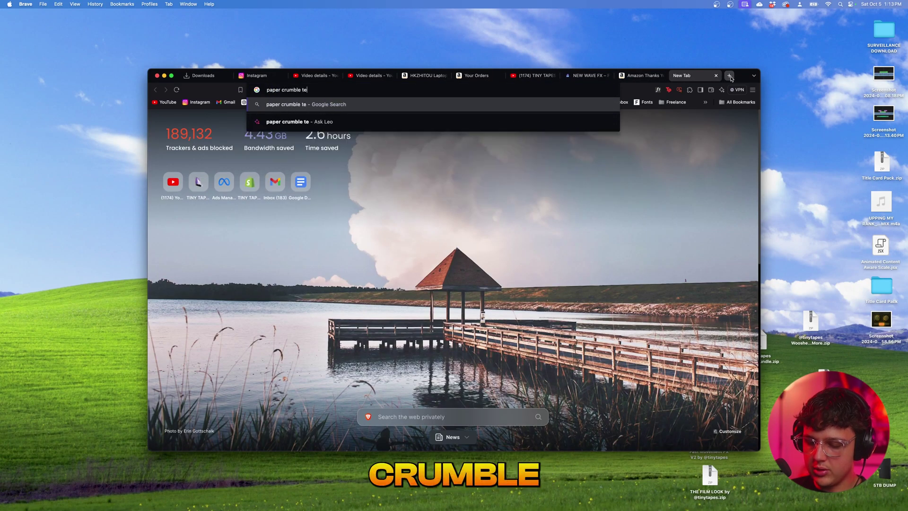
{"action": "type", "text": "xture"}
{"action": "key", "text": "Return"}
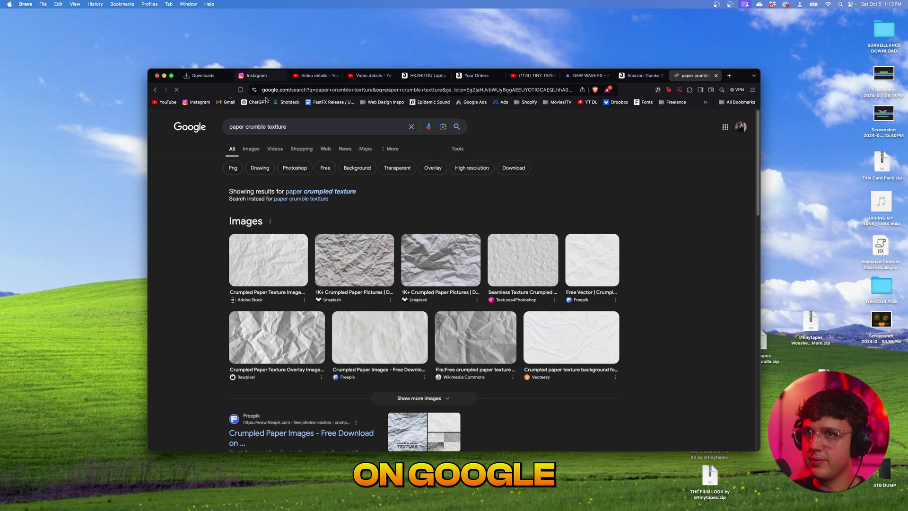
Save the Adobe Stock crumpled paper image and place it in the Premiere Pro timeline above the red color matte
{"action": "left_click", "coordinate": [201, 220]}
{"action": "right_click", "coordinate": [609, 274]}
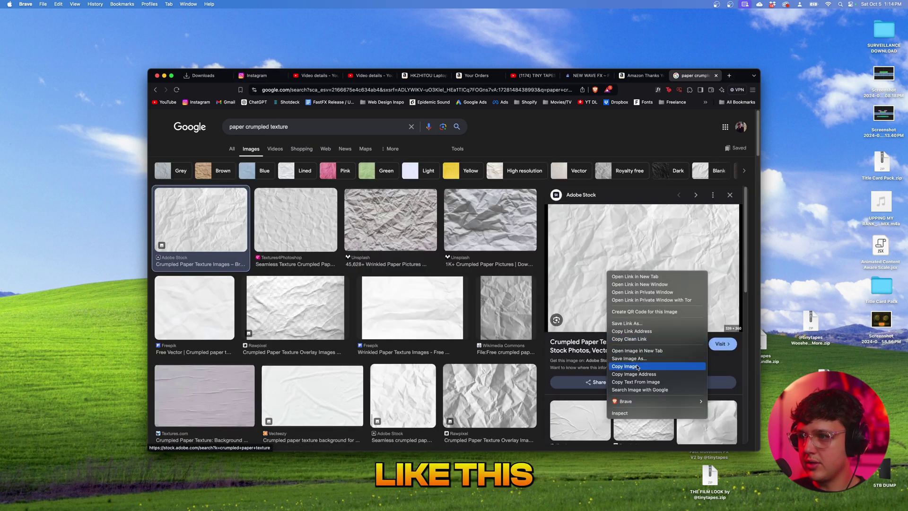
{"action": "left_click", "coordinate": [633, 359]}
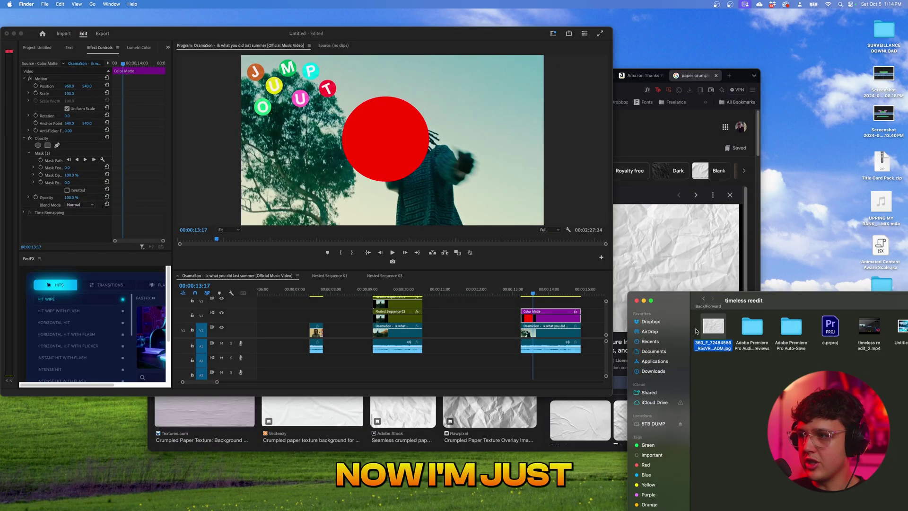
{"action": "left_click_drag", "start_coordinate": [713, 327], "coordinate": [530, 303]}
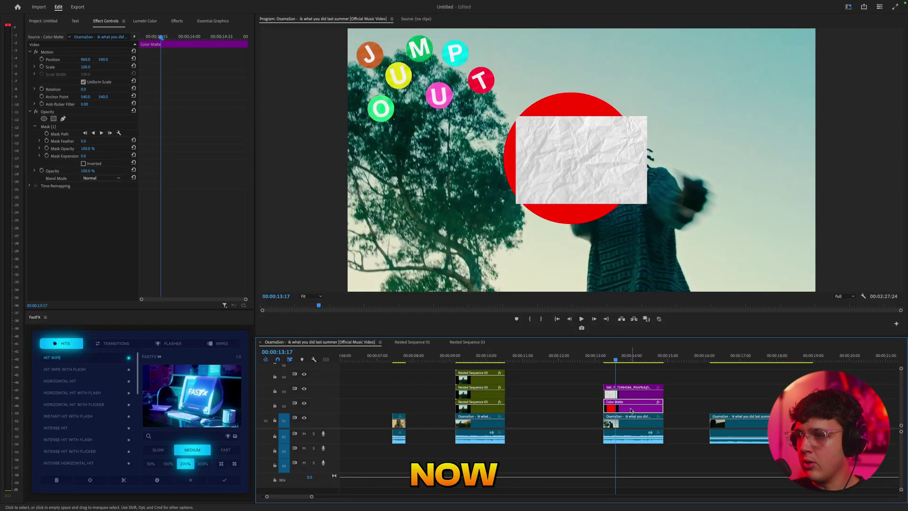
Nest the red color matte clip under the default sequence name
{"action": "right_click", "coordinate": [632, 410]}
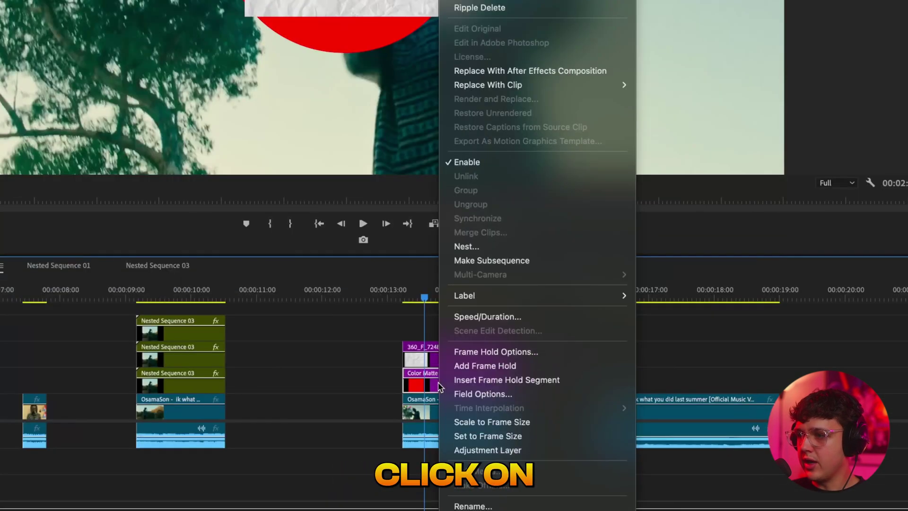
{"action": "left_click", "coordinate": [473, 246]}
{"action": "key", "text": "Return"}
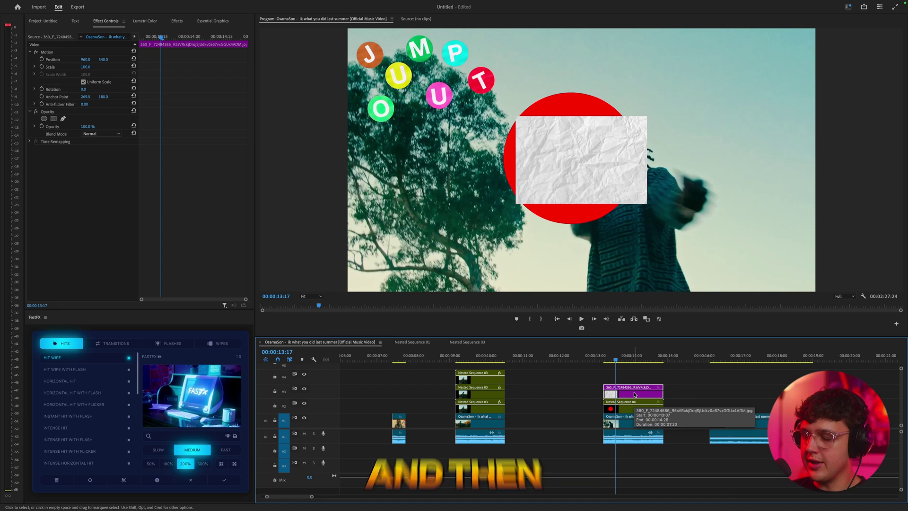
Move the paper texture clip from the main sequence into the red circle's nest, stacked above the matte from the sequence start
{"action": "key", "text": "Delete"}
{"action": "double_click", "coordinate": [634, 406]}
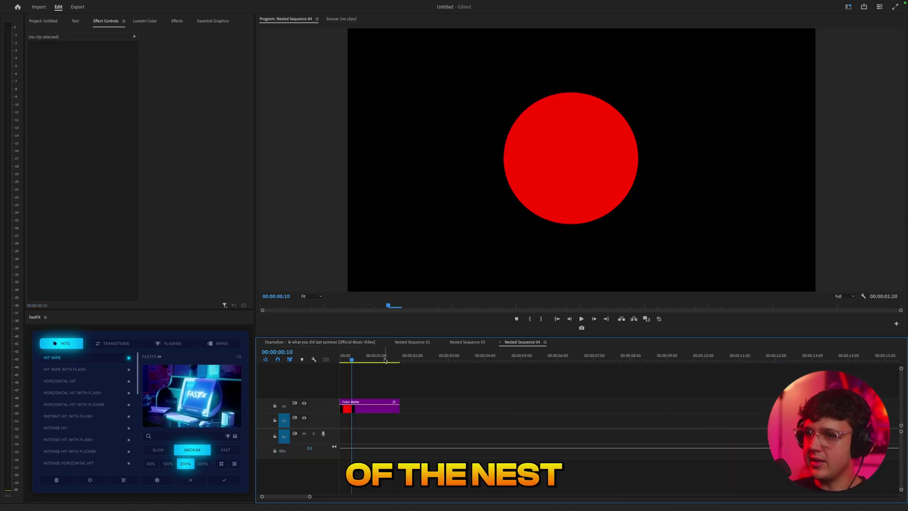
{"action": "left_click", "coordinate": [444, 368]}
{"action": "key", "text": "ctrl+v"}
{"action": "mouse_move", "coordinate": [466, 408]}
{"action": "left_mouse_down"}
{"action": "mouse_move", "coordinate": [473, 393]}
{"action": "mouse_move", "coordinate": [337, 394]}
{"action": "mouse_move", "coordinate": [459, 393]}
{"action": "left_mouse_up"}
{"action": "left_click_drag", "start_coordinate": [459, 394], "coordinate": [364, 394]}
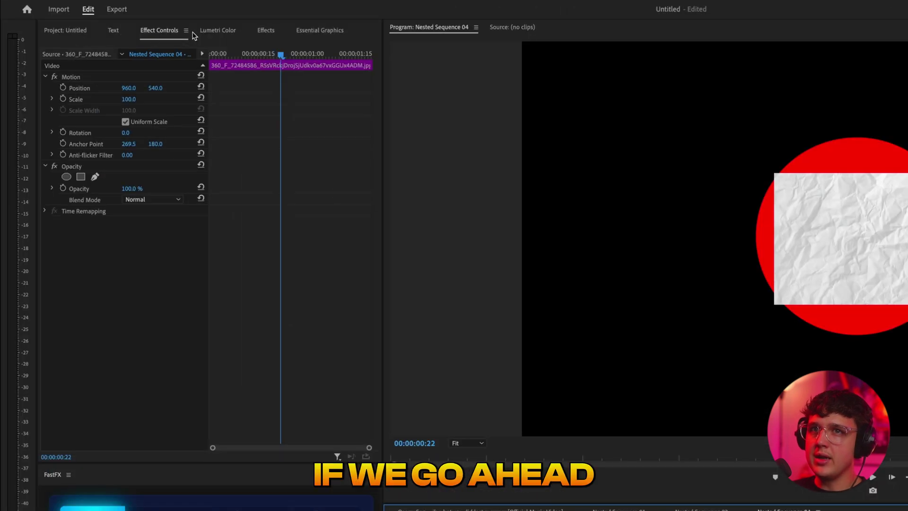
Scale the paper texture to 158 and add an ellipse mask reshaped to cover the red circle
{"action": "left_click_drag", "start_coordinate": [129, 100], "coordinate": [156, 100]}
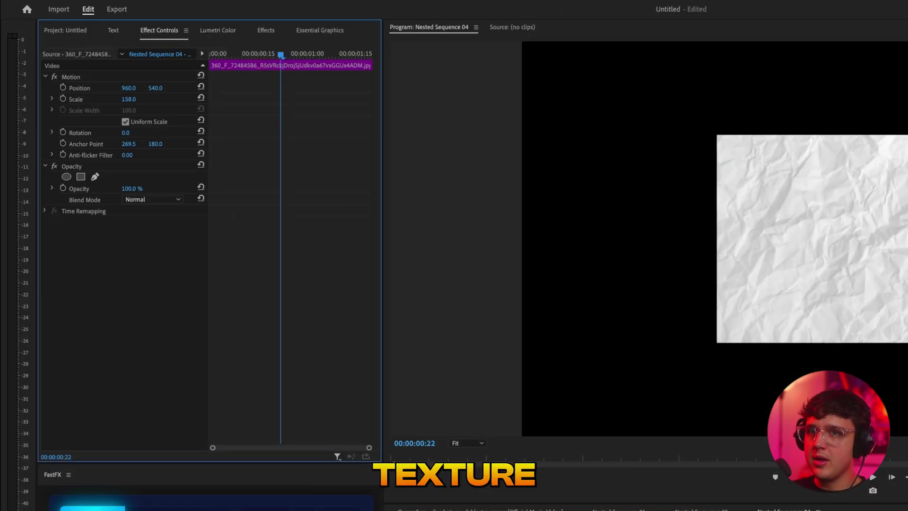
{"action": "left_click", "coordinate": [525, 510]}
{"action": "left_click", "coordinate": [75, 190]}
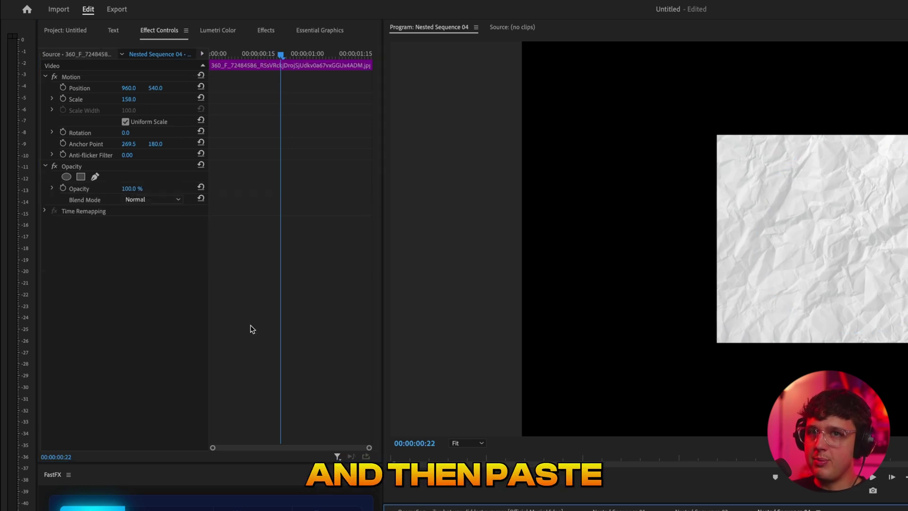
{"action": "left_click", "coordinate": [89, 264]}
{"action": "left_click", "coordinate": [78, 169]}
{"action": "left_click", "coordinate": [67, 177]}
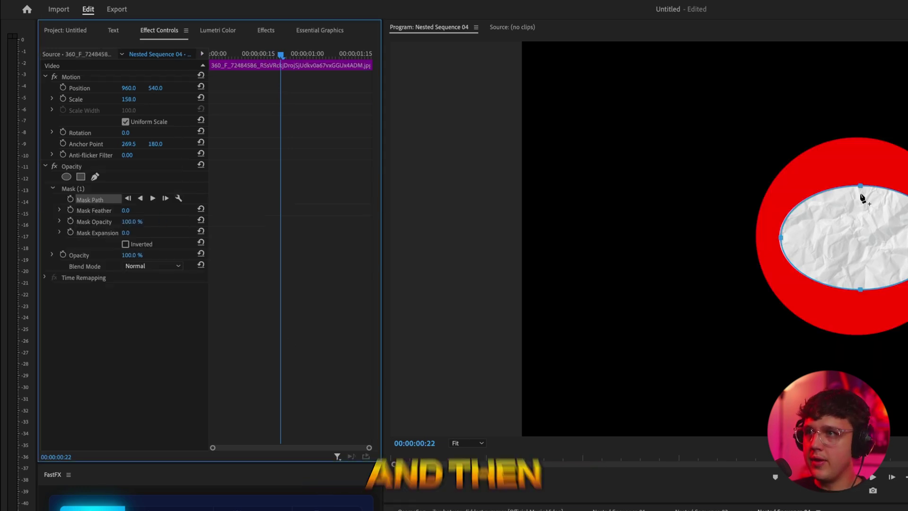
{"action": "left_click_drag", "start_coordinate": [574, 126], "coordinate": [575, 94]}
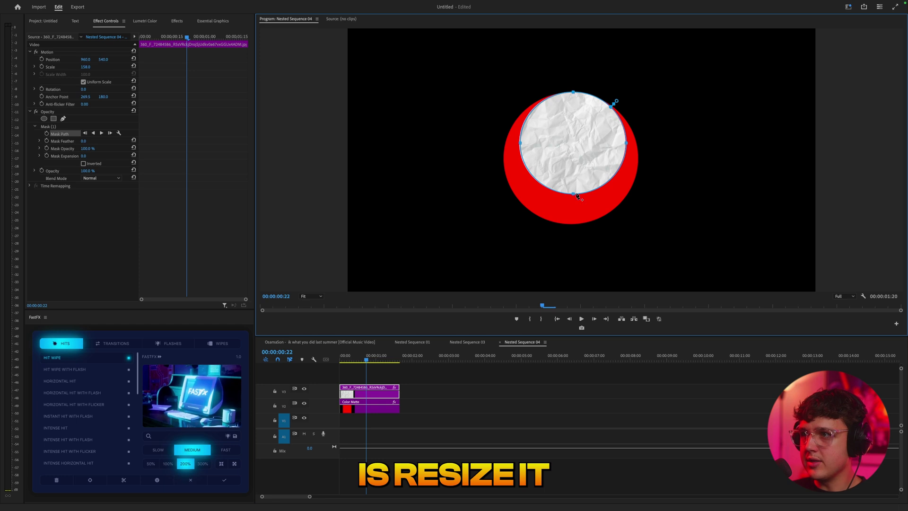
{"action": "left_click_drag", "start_coordinate": [577, 195], "coordinate": [575, 222]}
{"action": "left_click_drag", "start_coordinate": [627, 143], "coordinate": [639, 157]}
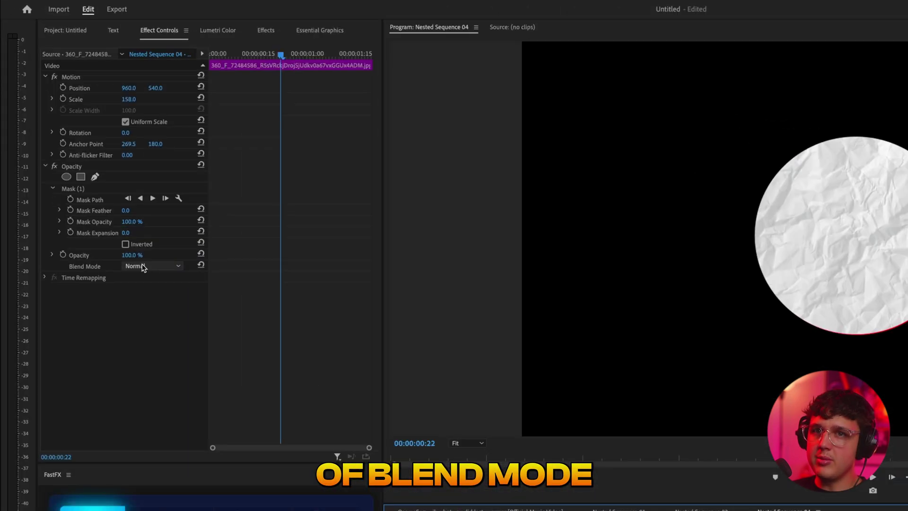
Set the paper texture's blend mode to Overlay and nudge it to about 963, 541.5 to align with the circle
{"action": "left_click", "coordinate": [97, 178]}
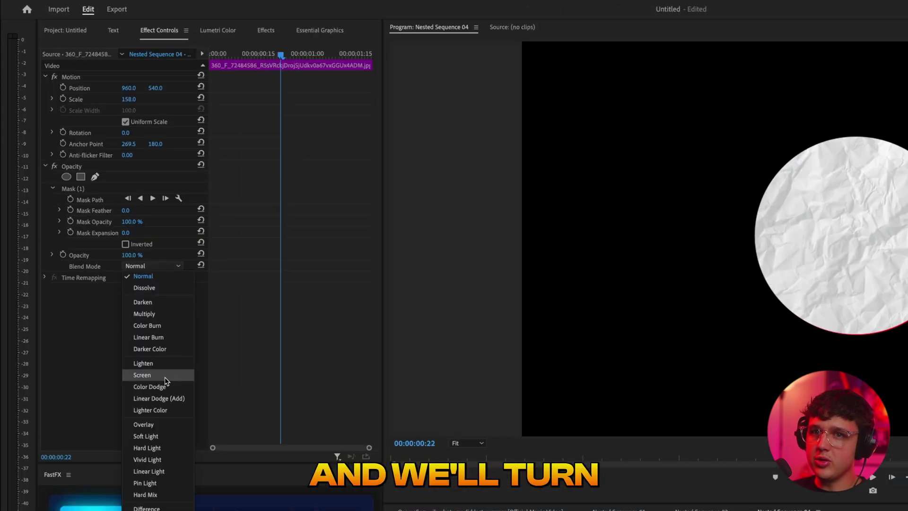
{"action": "left_click", "coordinate": [105, 284]}
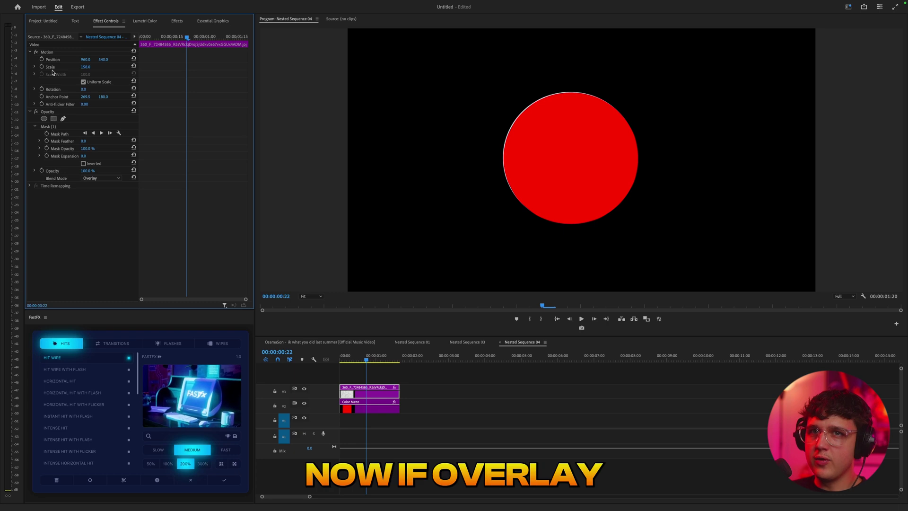
{"action": "left_click", "coordinate": [834, 215]}
{"action": "left_click_drag", "start_coordinate": [556, 144], "coordinate": [557, 145]}
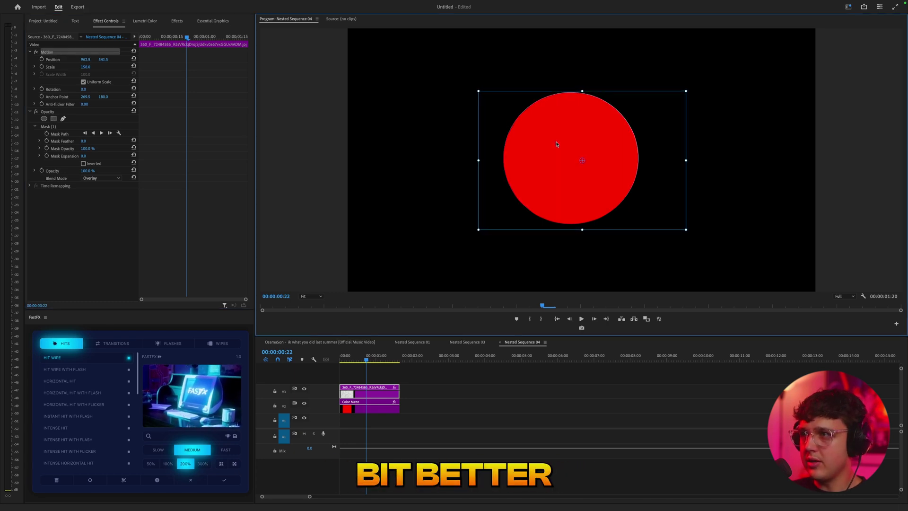
Try other blend modes on the paper texture, settle on Multiply, and lower its opacity below 50% for a subtle crumple
{"action": "left_click", "coordinate": [101, 178]}
{"action": "left_click", "coordinate": [95, 185]}
{"action": "left_click", "coordinate": [101, 178]}
{"action": "left_click", "coordinate": [108, 193]}
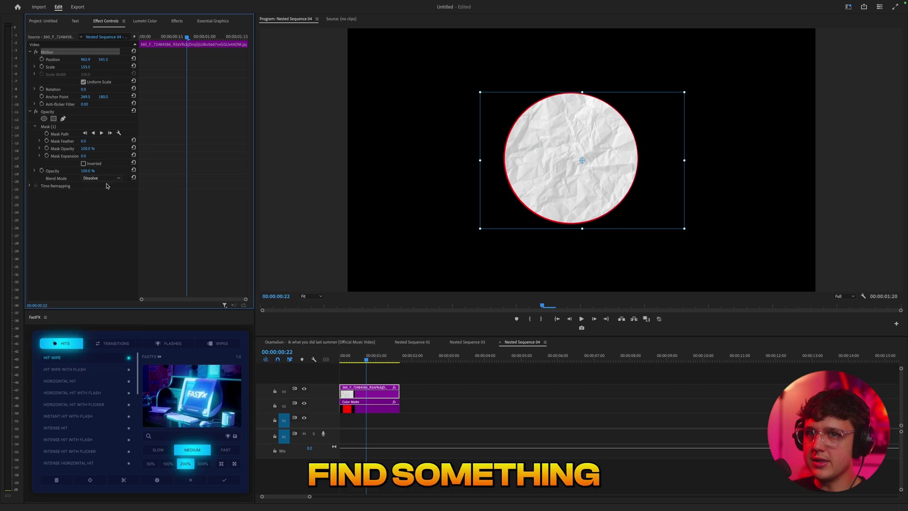
{"action": "left_click", "coordinate": [106, 179]}
{"action": "left_click", "coordinate": [102, 210]}
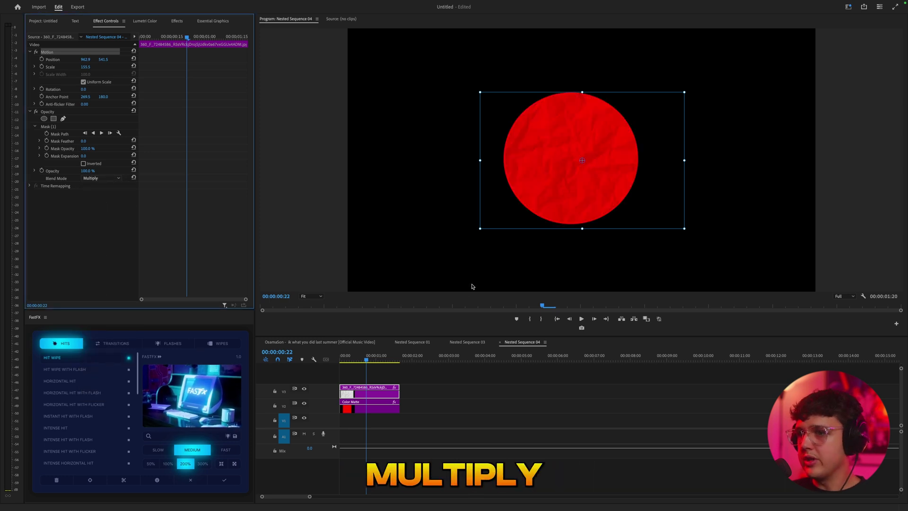
{"action": "left_click_drag", "start_coordinate": [373, 357], "coordinate": [367, 358]}
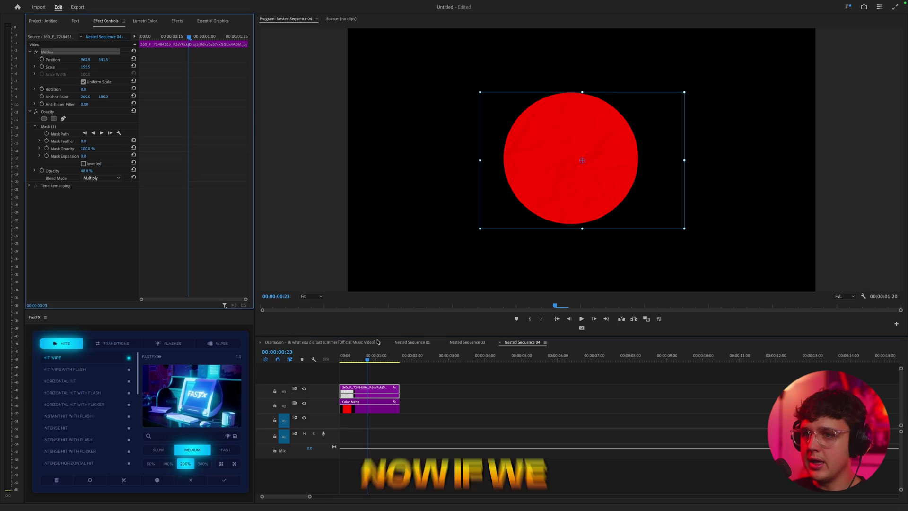
In the main music video sequence, scale the red circle's nest to about 31.8 and place it in the frame's lower-right corner
{"action": "left_click", "coordinate": [315, 342]}
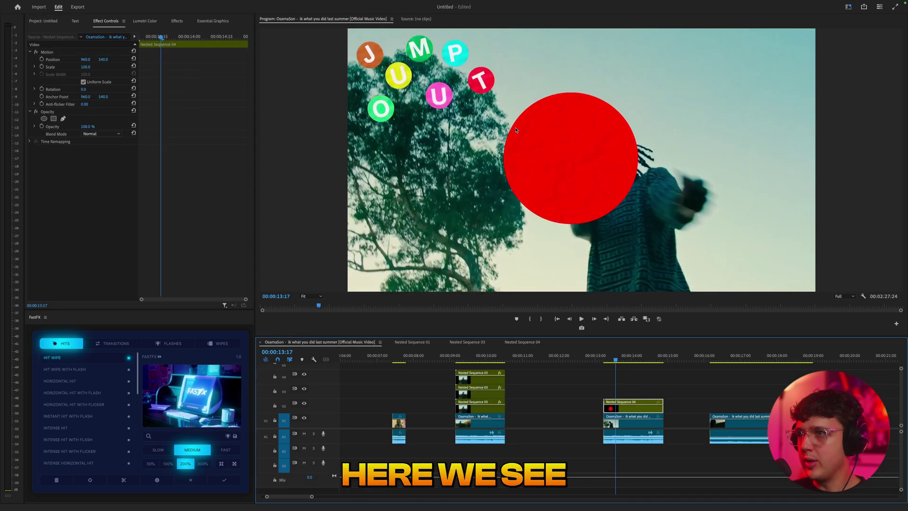
{"action": "left_click", "coordinate": [57, 52]}
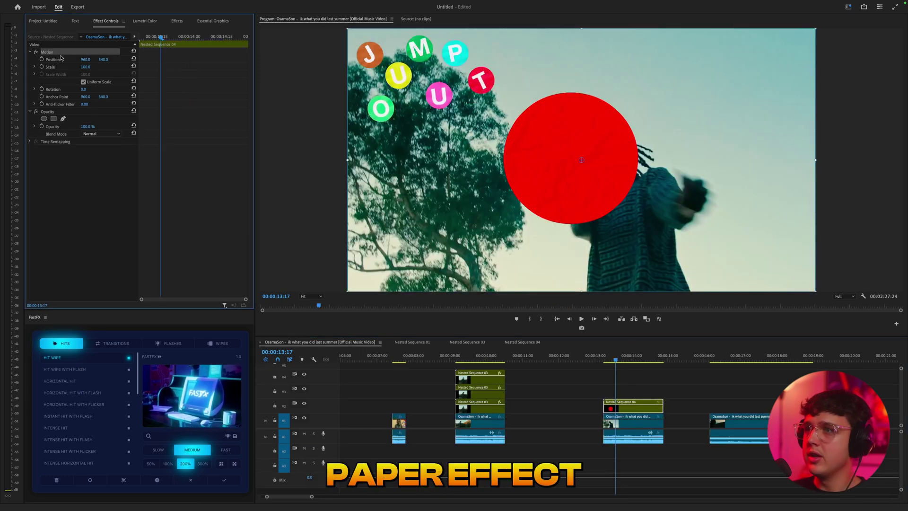
{"action": "left_click_drag", "start_coordinate": [816, 161], "coordinate": [656, 160]}
{"action": "left_click_drag", "start_coordinate": [630, 174], "coordinate": [831, 275]}
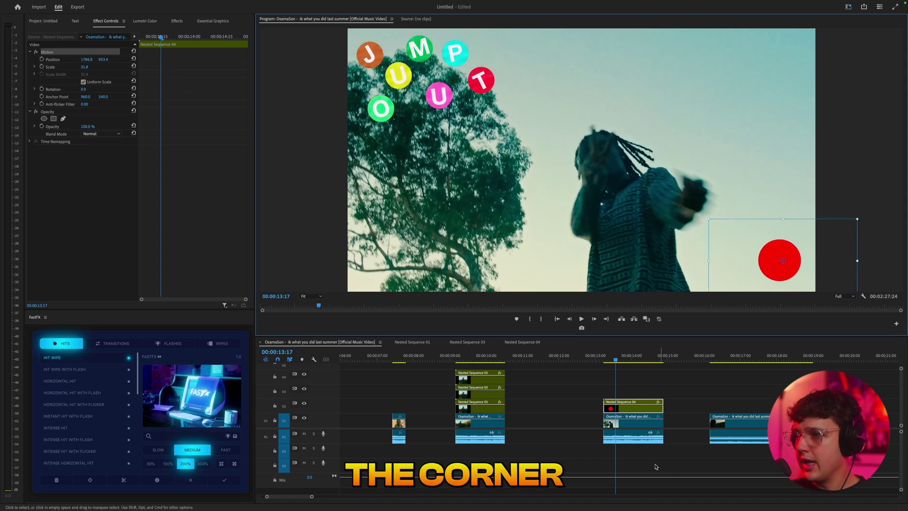
Duplicate the red circle's nest onto the track above and move the copy above the original, to about 1750, 693
{"action": "scroll", "coordinate": [541, 414], "scroll_direction": "right", "scroll_amount": 2}
{"action": "left_click", "coordinate": [555, 390]}
{"action": "left_click", "coordinate": [555, 410]}
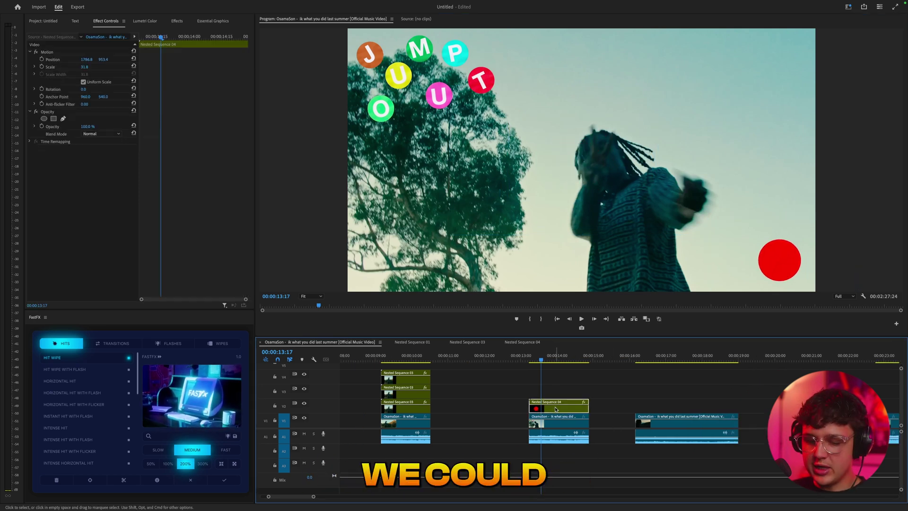
{"action": "left_click_drag", "start_coordinate": [556, 411], "coordinate": [555, 395]}
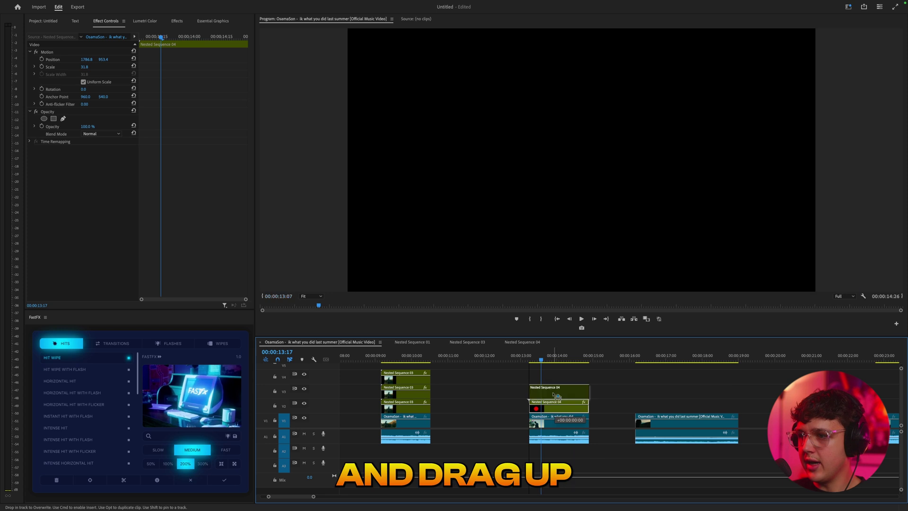
{"action": "left_click", "coordinate": [46, 51]}
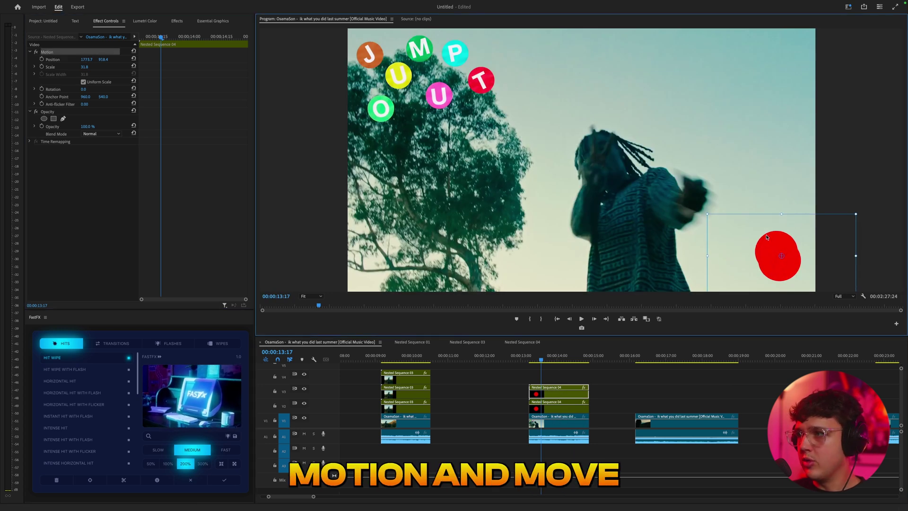
{"action": "left_click_drag", "start_coordinate": [779, 273], "coordinate": [771, 211]}
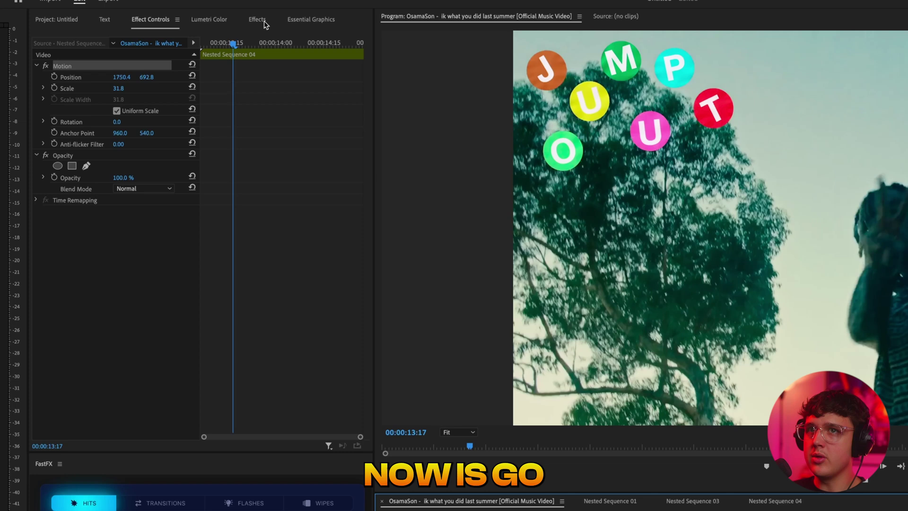
Find the Tint effect and apply it to the upper circle clip
{"action": "left_click", "coordinate": [177, 21]}
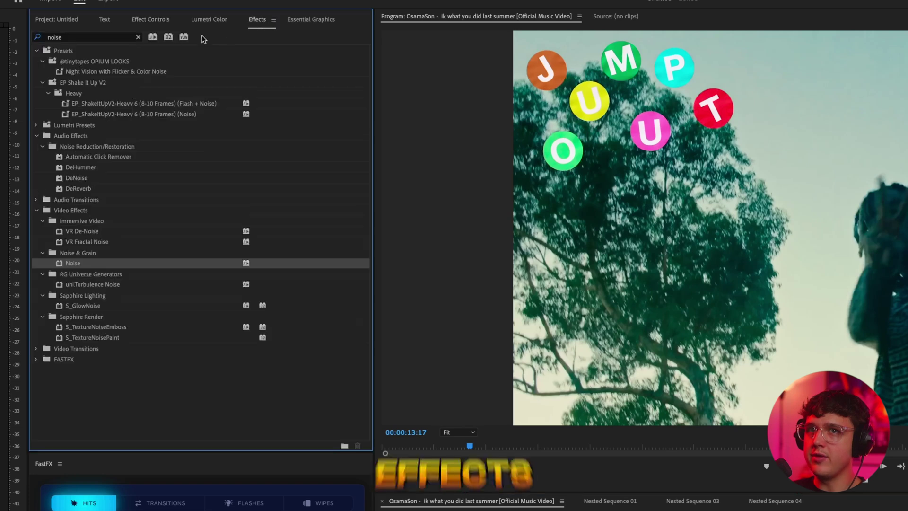
{"action": "left_click", "coordinate": [64, 33]}
{"action": "type", "text": "color"}
{"action": "left_click_drag", "start_coordinate": [72, 178], "coordinate": [563, 393]}
{"action": "left_click", "coordinate": [125, 23]}
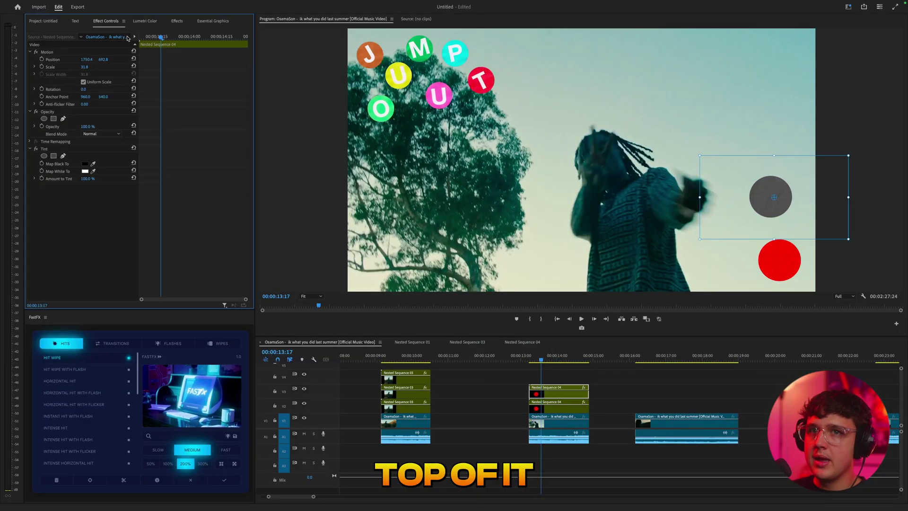
Set the tint's Map Black To color to blue 002DFF on the upper circle
{"action": "left_click", "coordinate": [85, 165]}
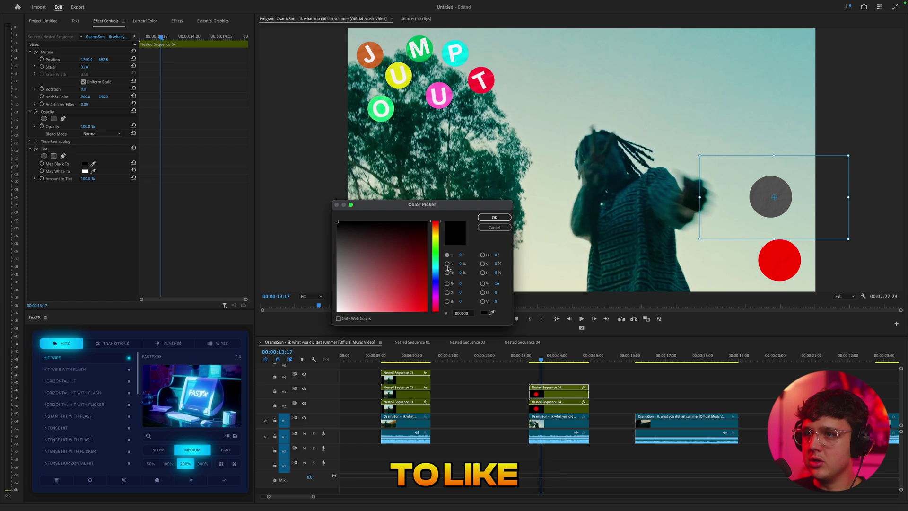
{"action": "left_click_drag", "start_coordinate": [436, 273], "coordinate": [436, 279]}
{"action": "left_click_drag", "start_coordinate": [422, 296], "coordinate": [447, 311]}
{"action": "left_click", "coordinate": [494, 218]}
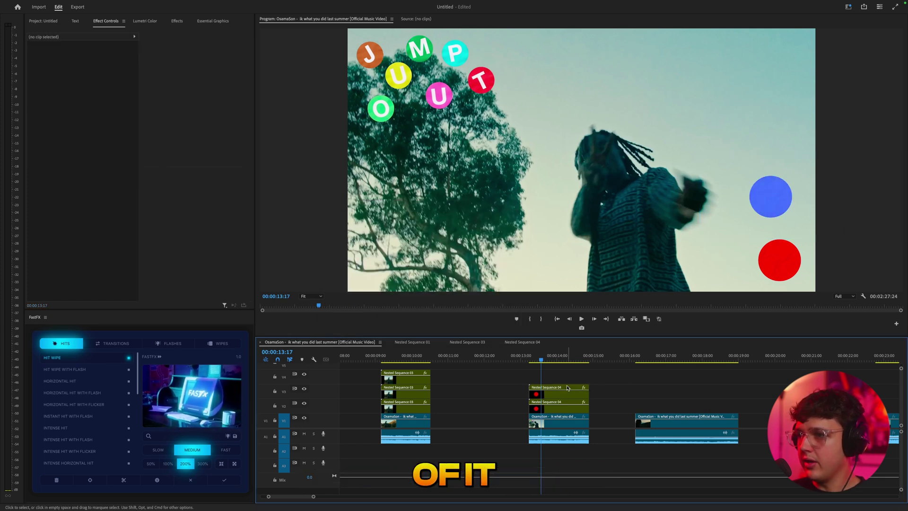
Duplicate the blue circle's clip onto the track above and set the copy's Map Black To color to lime green
{"action": "left_click_drag", "start_coordinate": [557, 393], "coordinate": [557, 379]}
{"action": "left_click", "coordinate": [86, 164]}
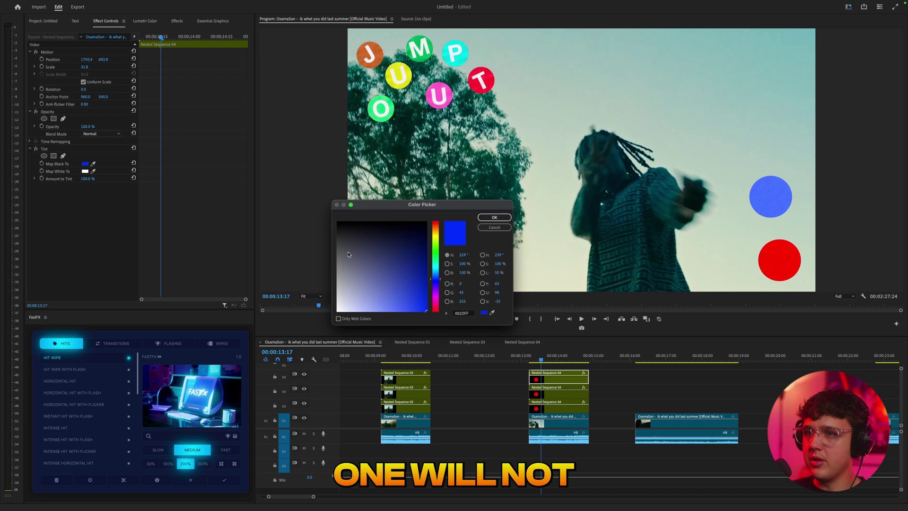
{"action": "left_click_drag", "start_coordinate": [438, 253], "coordinate": [435, 241]}
{"action": "left_click", "coordinate": [495, 218]}
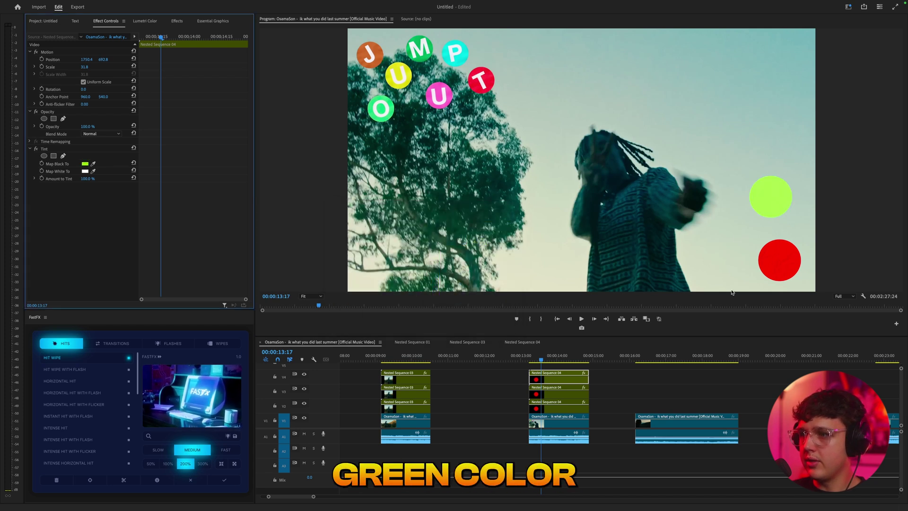
Move the lime green circle down and to the left of the blue and red circles
{"action": "left_click", "coordinate": [47, 52]}
{"action": "left_click_drag", "start_coordinate": [771, 197], "coordinate": [720, 243]}
{"action": "left_click", "coordinate": [657, 390]}
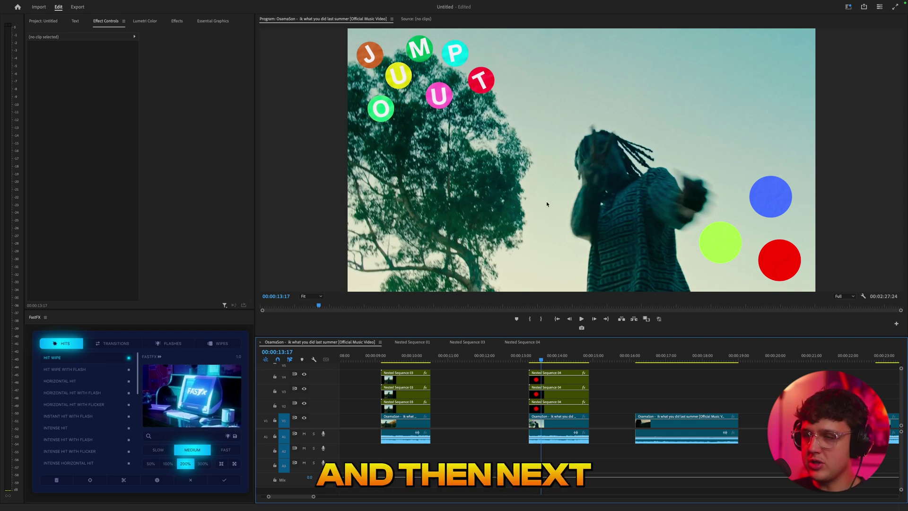
Add the text "O" in the open sky above the performer and set its font to Lucida Grande Bold
{"action": "left_click", "coordinate": [551, 91]}
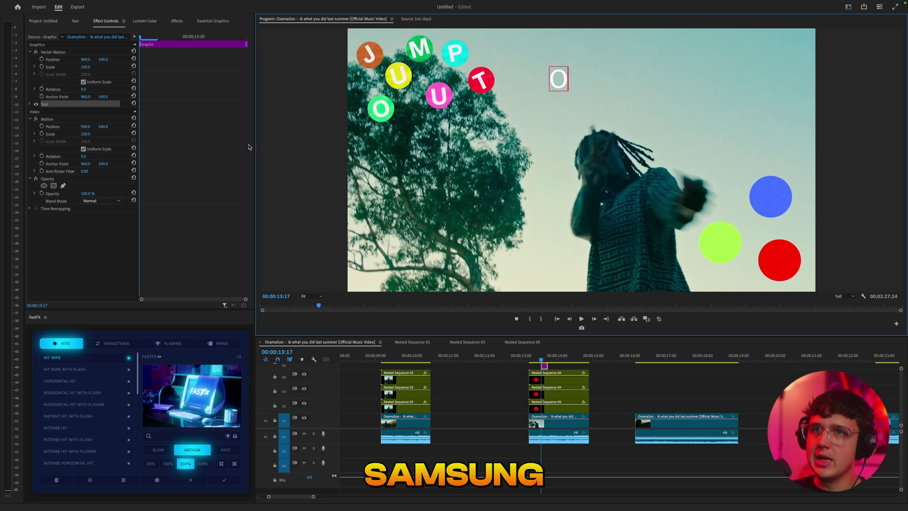
{"action": "left_click", "coordinate": [221, 23]}
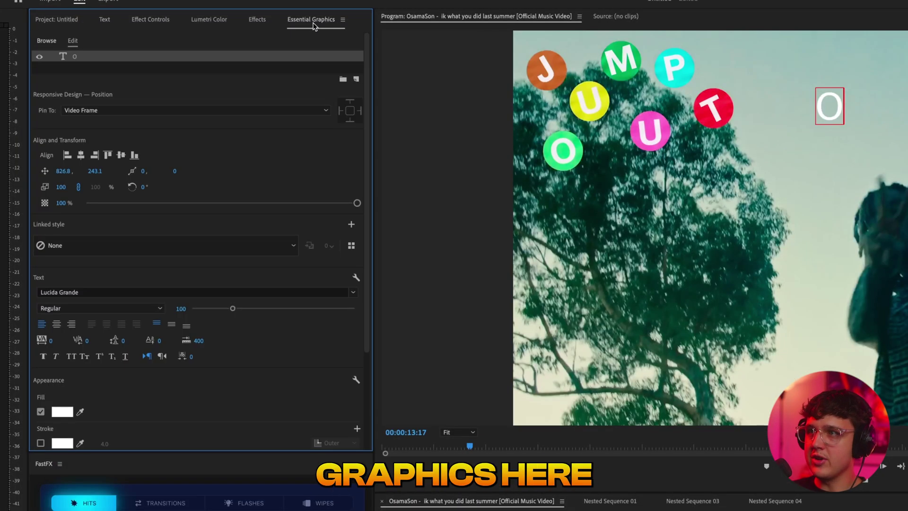
{"action": "double_click", "coordinate": [836, 106]}
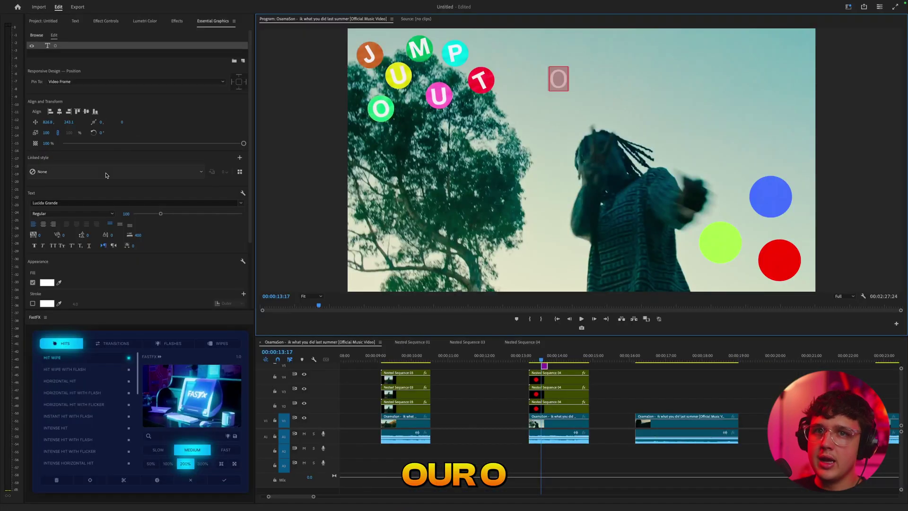
{"action": "left_click", "coordinate": [66, 204]}
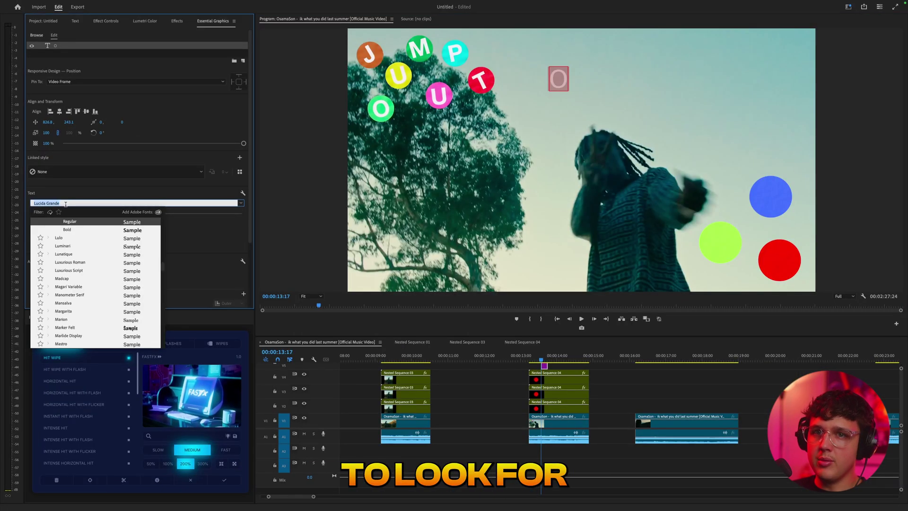
{"action": "left_click", "coordinate": [77, 229]}
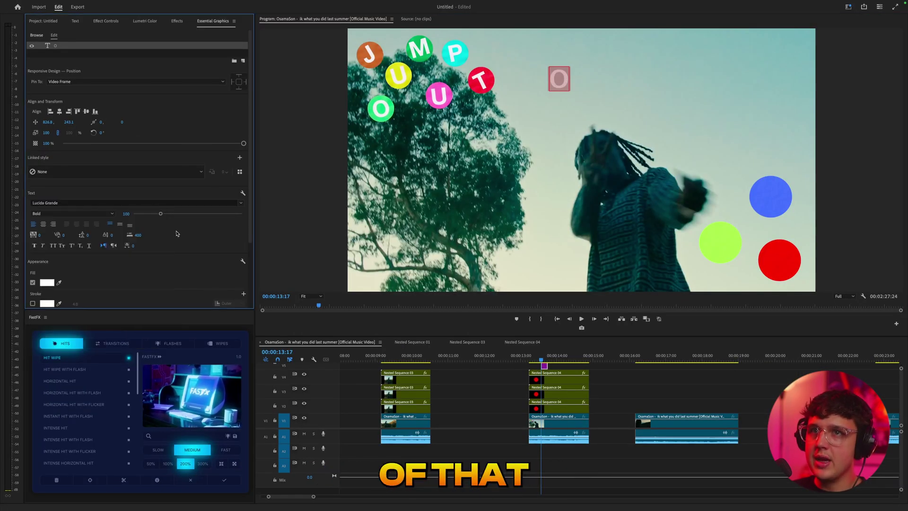
{"action": "left_click", "coordinate": [229, 4]}
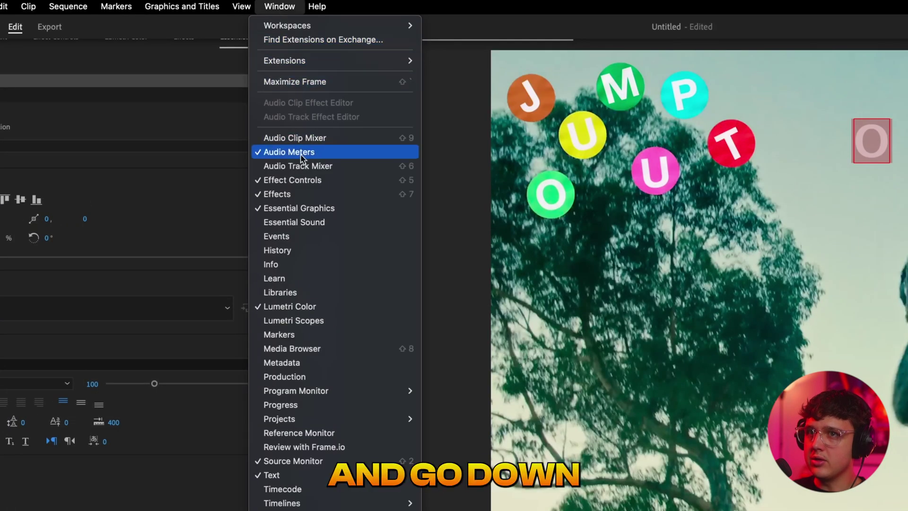
{"action": "left_click", "coordinate": [294, 208]}
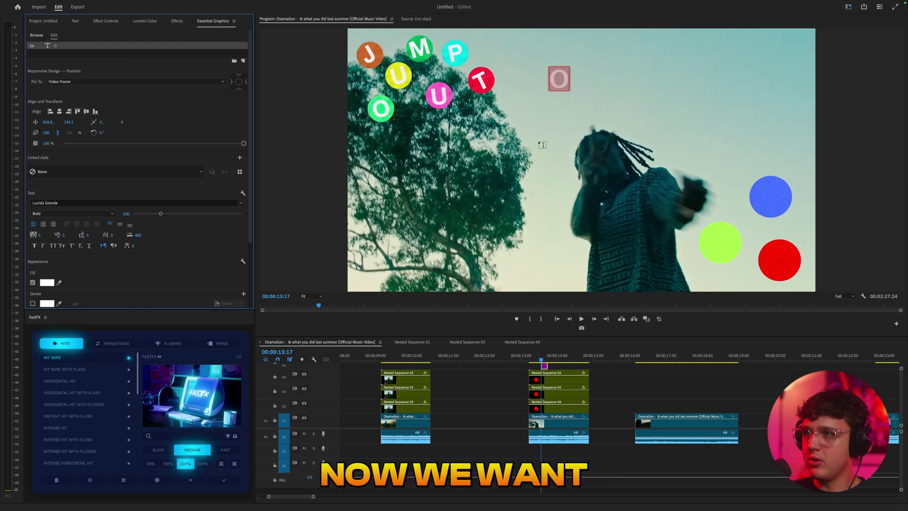
Center the letter O on the blue circle, scaled to 138 and rotated about 18°
{"action": "type", "text": "v"}
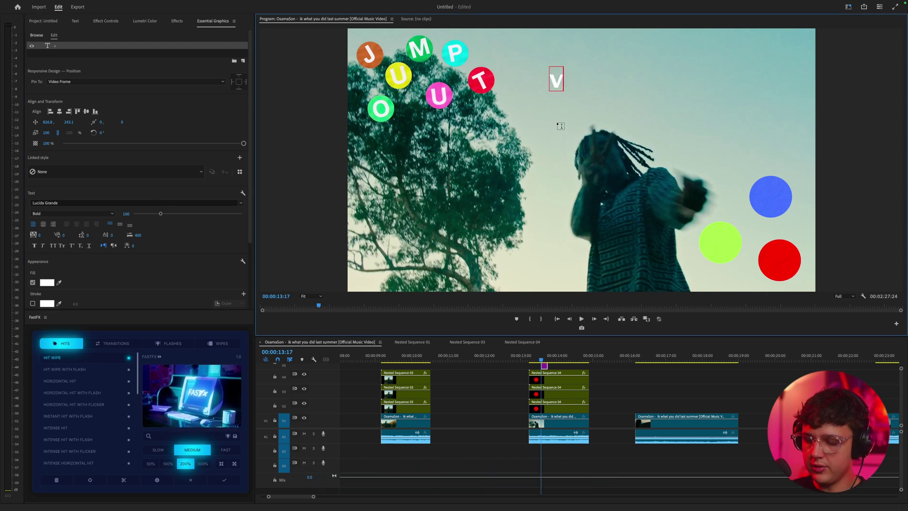
{"action": "left_click", "coordinate": [371, 394]}
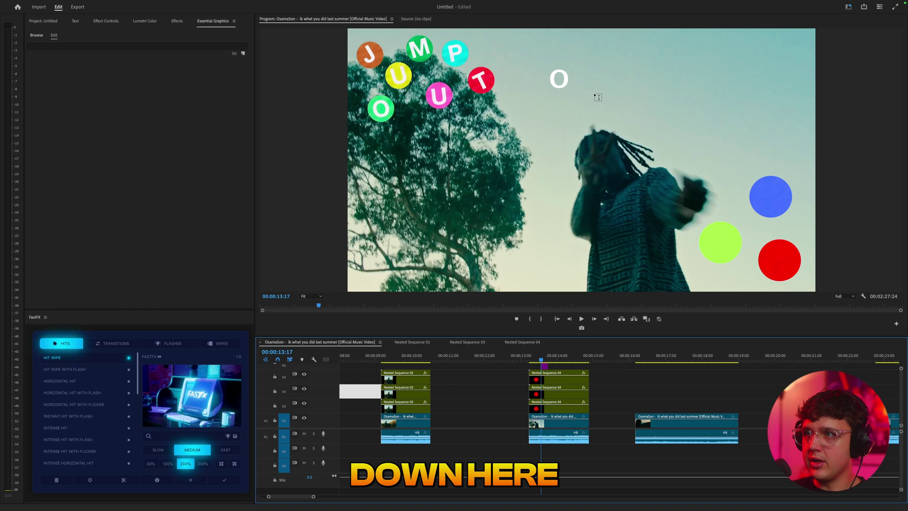
{"action": "left_click", "coordinate": [568, 88]}
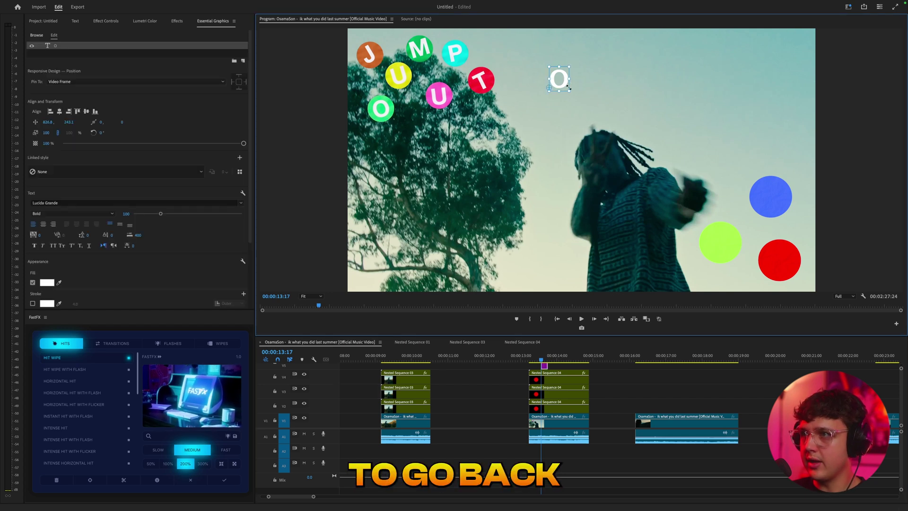
{"action": "left_click_drag", "start_coordinate": [581, 96], "coordinate": [792, 184]}
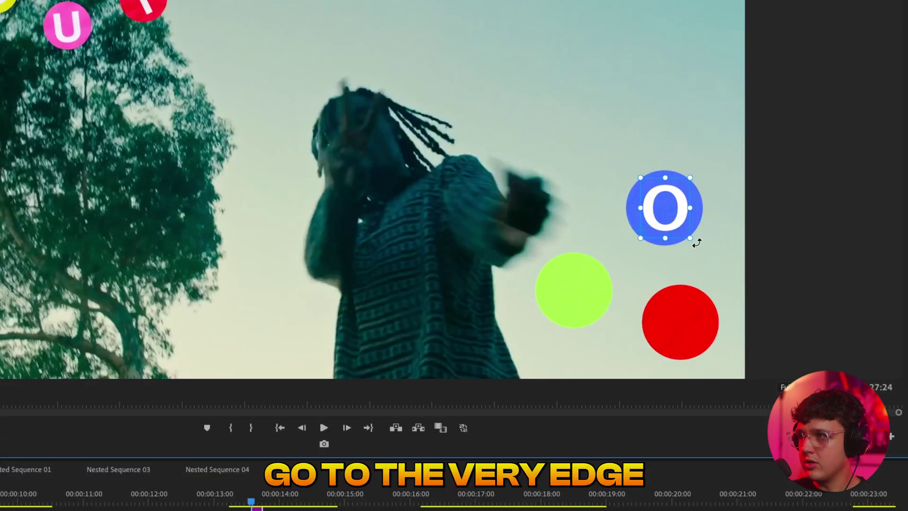
{"action": "left_click_drag", "start_coordinate": [697, 242], "coordinate": [677, 225]}
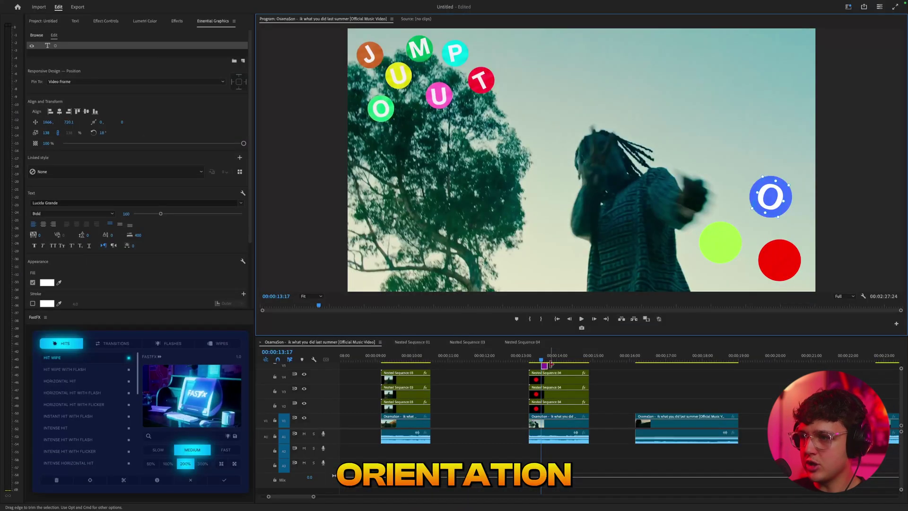
Extend the O text clip to match the length of the circle clips and duplicate it onto the track above
{"action": "left_click_drag", "start_coordinate": [262, 510], "coordinate": [337, 509]}
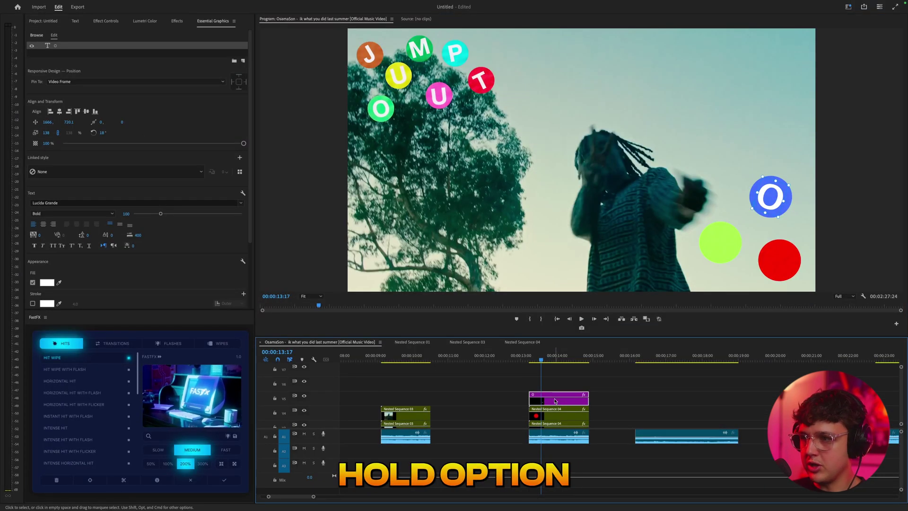
{"action": "left_click_drag", "start_coordinate": [556, 401], "coordinate": [556, 387]}
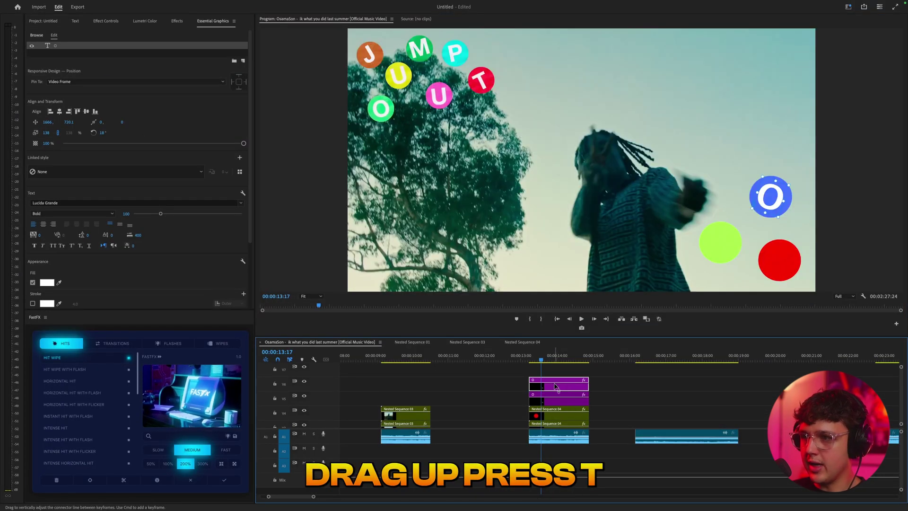
Change the duplicated letter O to "S" and center it on the lime green circle, rotated about -32°
{"action": "left_click", "coordinate": [776, 197]}
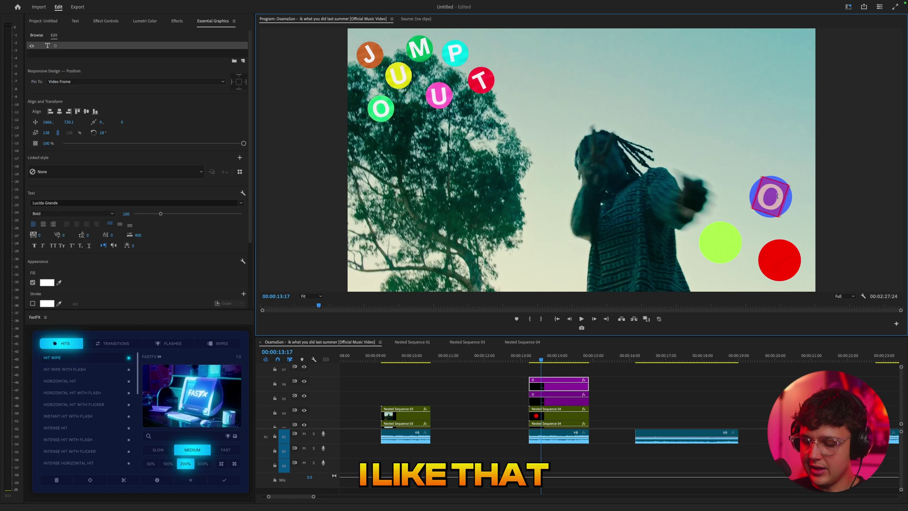
{"action": "type", "text": "S"}
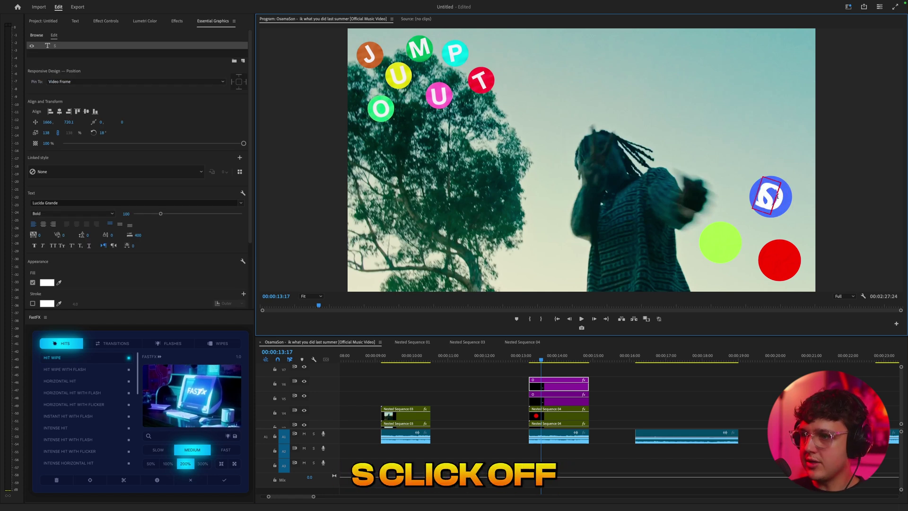
{"action": "left_click", "coordinate": [651, 375]}
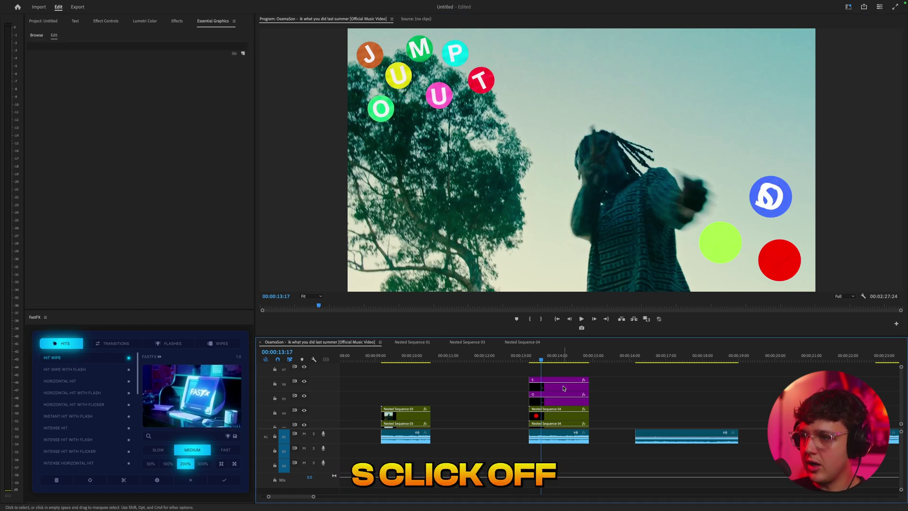
{"action": "left_click", "coordinate": [767, 206]}
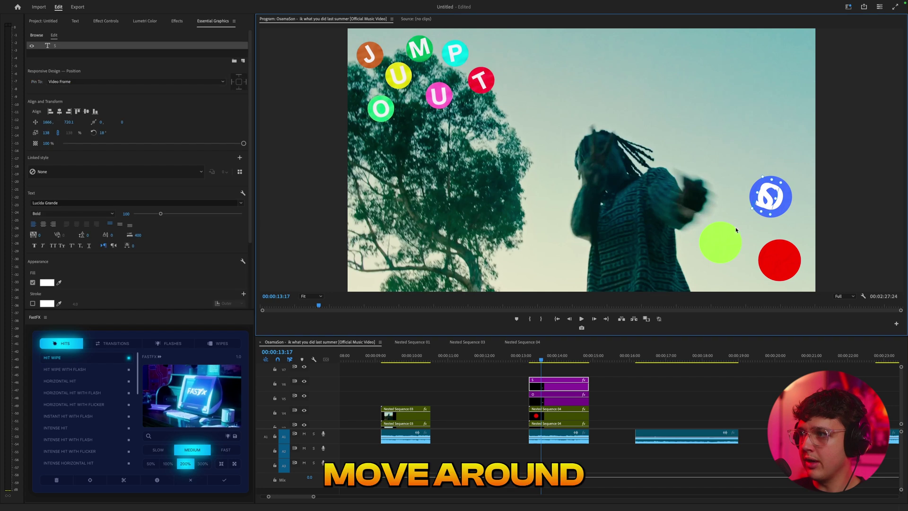
{"action": "left_click_drag", "start_coordinate": [719, 256], "coordinate": [734, 241]}
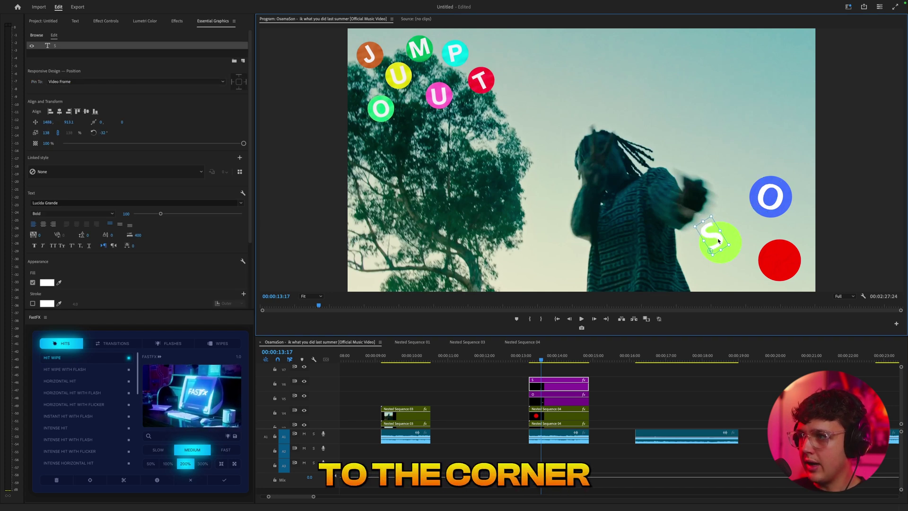
{"action": "left_click", "coordinate": [708, 368]}
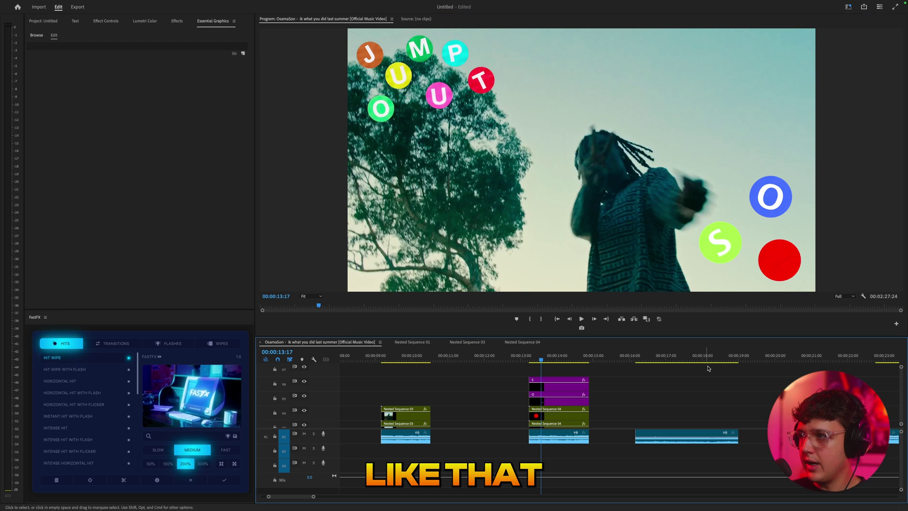
Review the circle-letter graphic, and examine the reference shot with the "Purpose" and "A Promise" text passages
{"action": "mouse_move", "coordinate": [550, 359]}
{"action": "left_mouse_down"}
{"action": "mouse_move", "coordinate": [566, 360]}
{"action": "mouse_move", "coordinate": [557, 360]}
{"action": "left_mouse_up"}
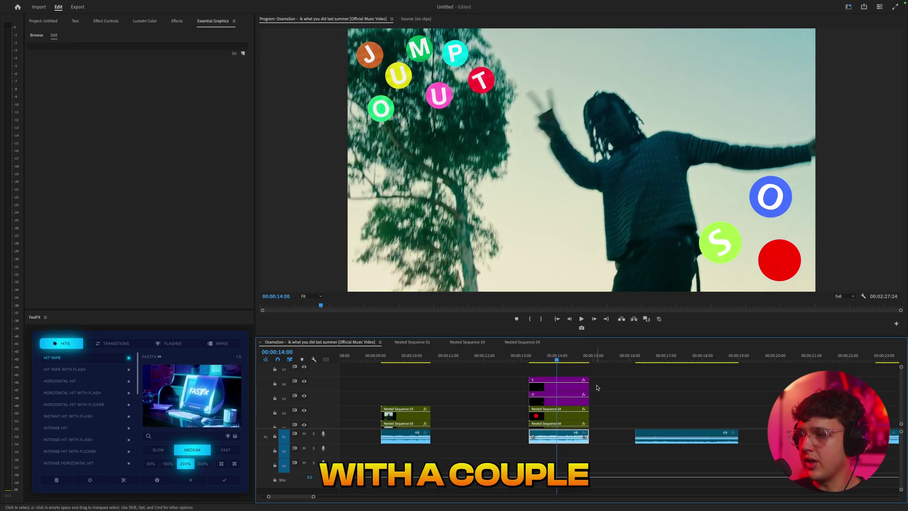
{"action": "left_click", "coordinate": [564, 358]}
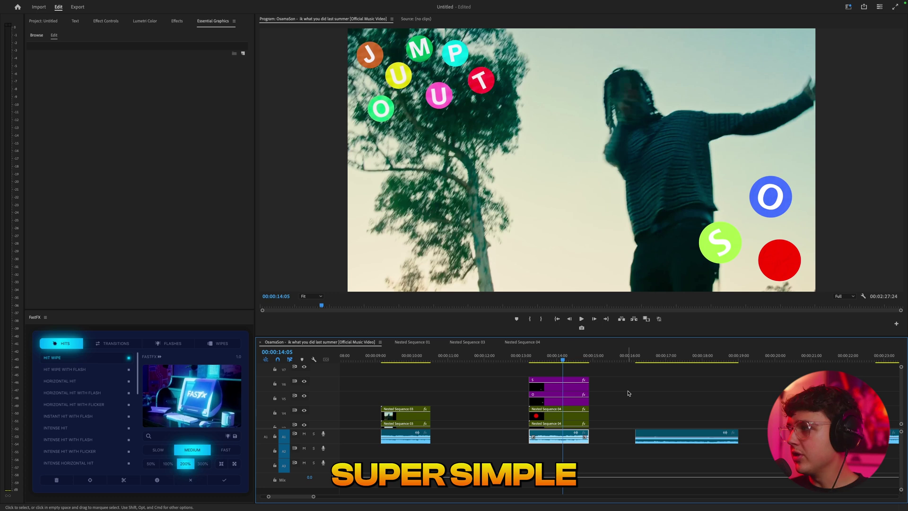
{"action": "left_click", "coordinate": [693, 358]}
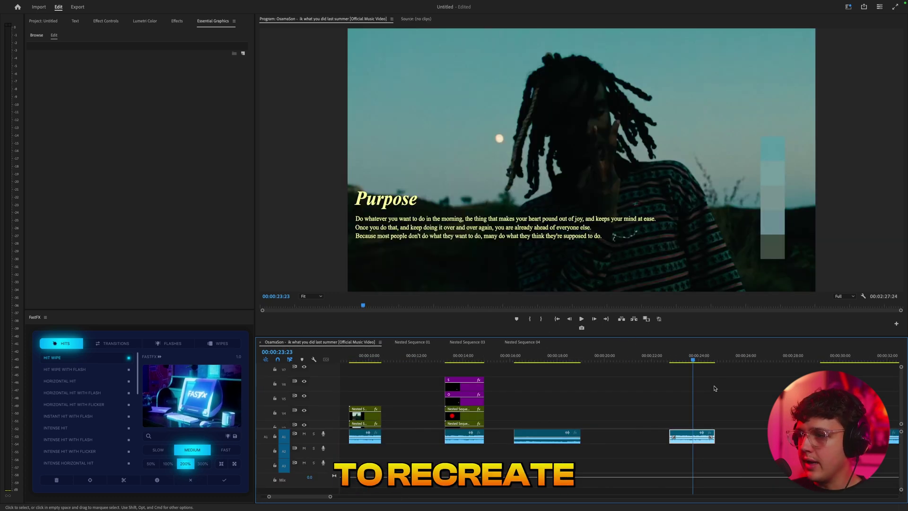
{"action": "scroll", "coordinate": [730, 391], "scroll_direction": "right", "scroll_amount": 3}
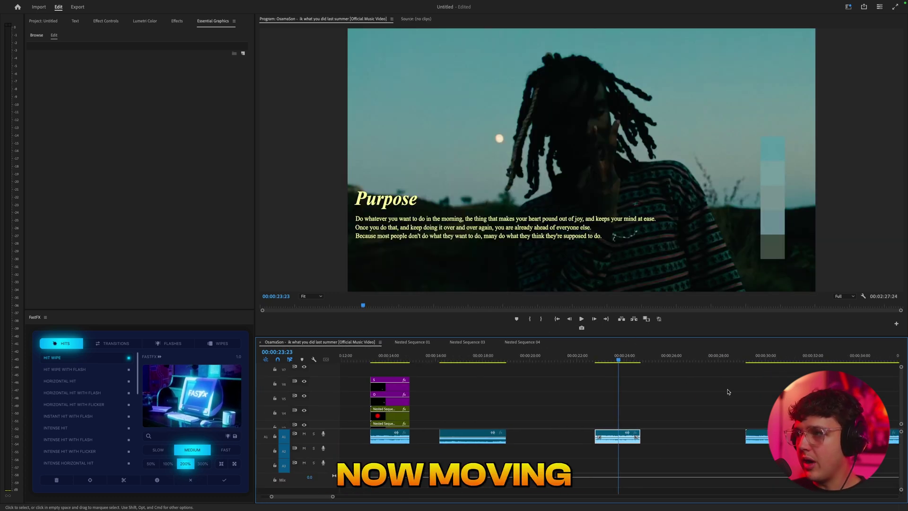
{"action": "scroll", "coordinate": [658, 385], "scroll_direction": "up", "scroll_amount": 3}
{"action": "mouse_move", "coordinate": [604, 358]}
{"action": "left_mouse_down"}
{"action": "mouse_move", "coordinate": [580, 362]}
{"action": "mouse_move", "coordinate": [601, 366]}
{"action": "left_mouse_up"}
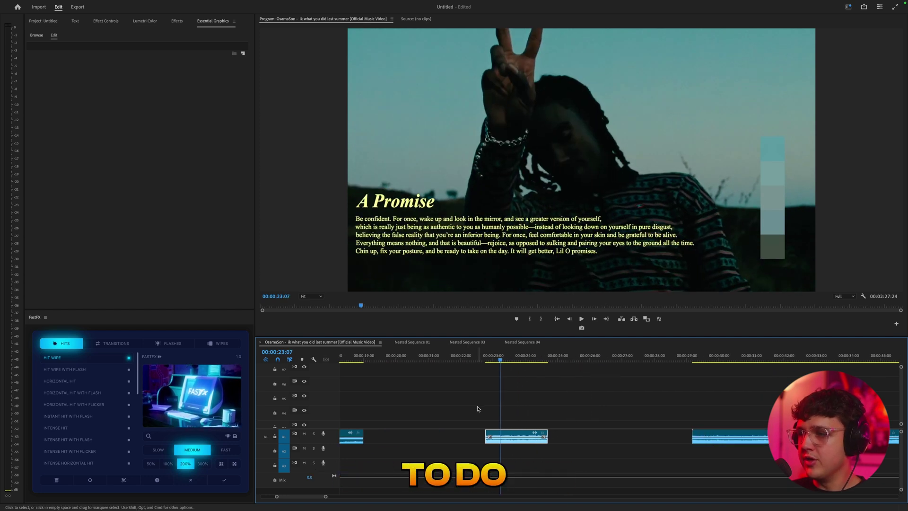
Cut the ocean clip at 00:00:29:23 and move the short first piece earlier, just after the "Purpose" reference clip
{"action": "left_click", "coordinate": [711, 356]}
{"action": "key", "text": "c"}
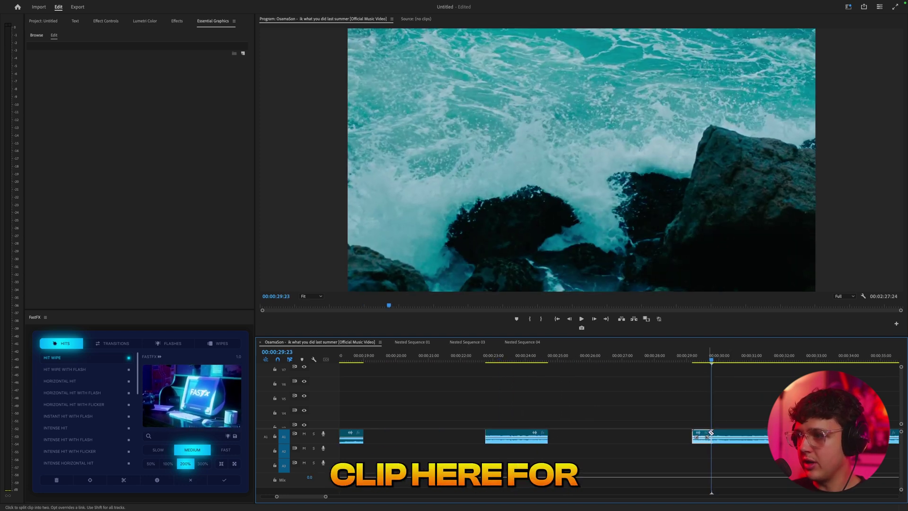
{"action": "key", "text": "v"}
{"action": "left_click_drag", "start_coordinate": [703, 435], "coordinate": [584, 435]}
{"action": "left_click_drag", "start_coordinate": [525, 357], "coordinate": [510, 357]}
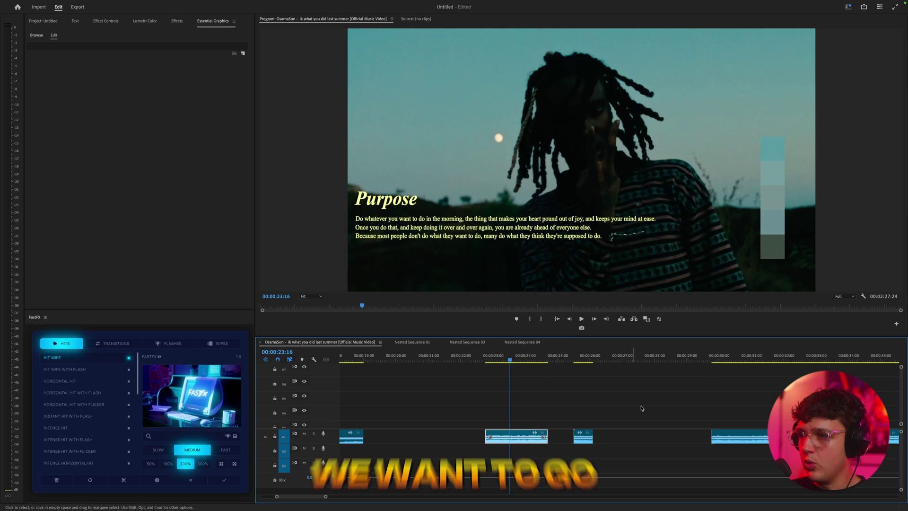
Add the title "Purpose" over the short ocean clip and set its font to Matisan Script Alt PERSONAL
{"action": "left_click", "coordinate": [578, 356]}
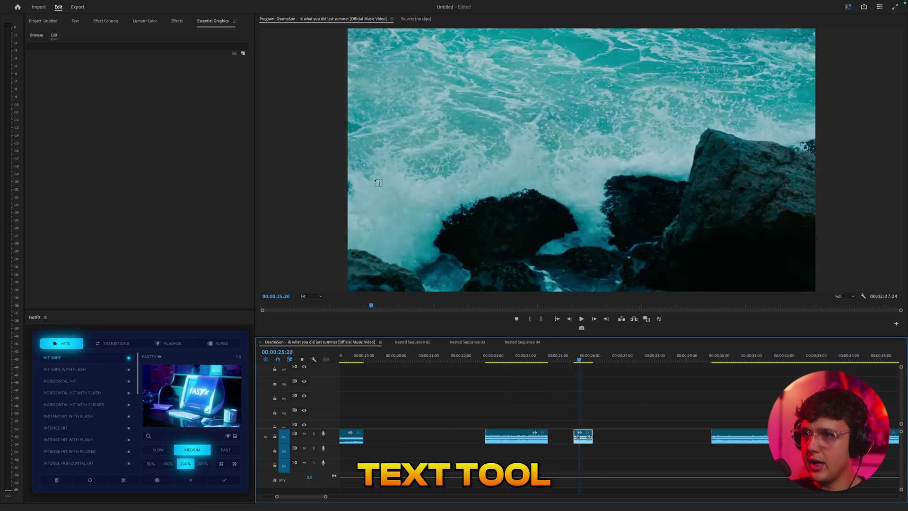
{"action": "left_click", "coordinate": [376, 182]}
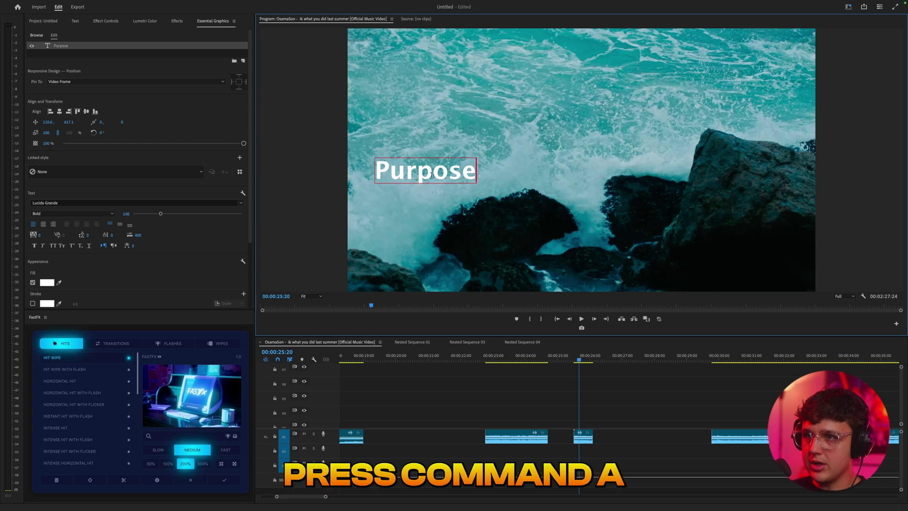
{"action": "key", "text": "super+a"}
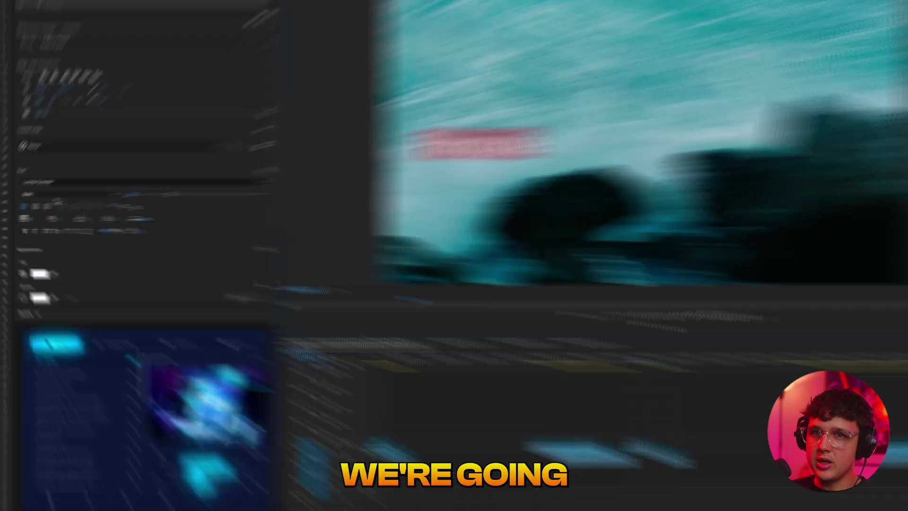
{"action": "left_click", "coordinate": [60, 202]}
{"action": "scroll", "coordinate": [181, 323], "scroll_direction": "down", "scroll_amount": 2}
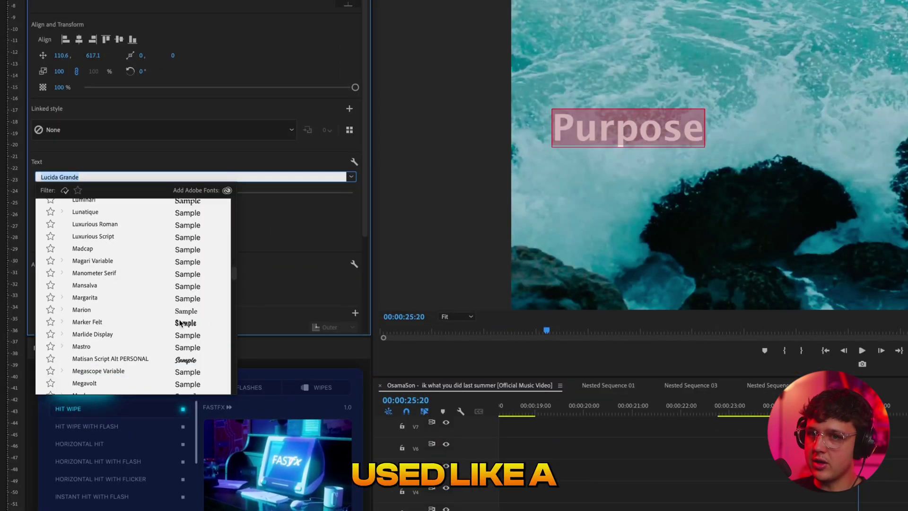
{"action": "left_click", "coordinate": [180, 363]}
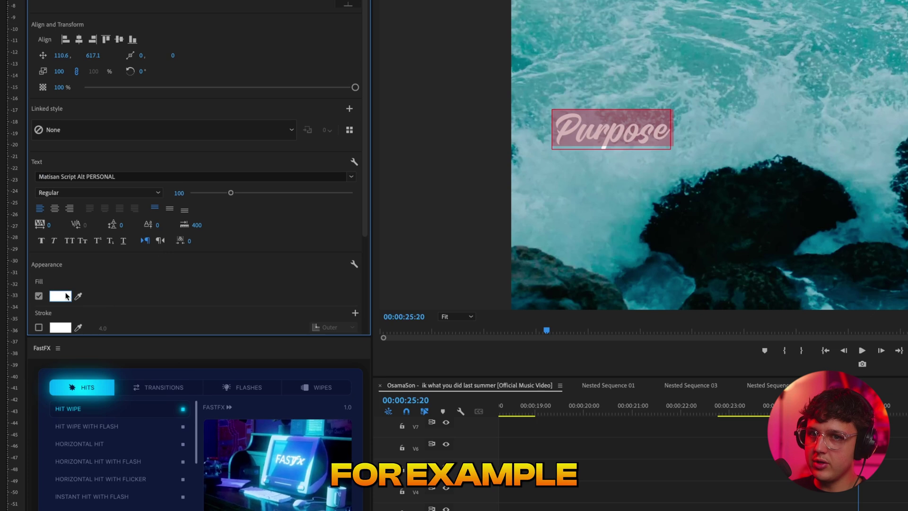
Change the fill color of the "Purpose" title to a pale yellow cream
{"action": "left_click", "coordinate": [61, 297]}
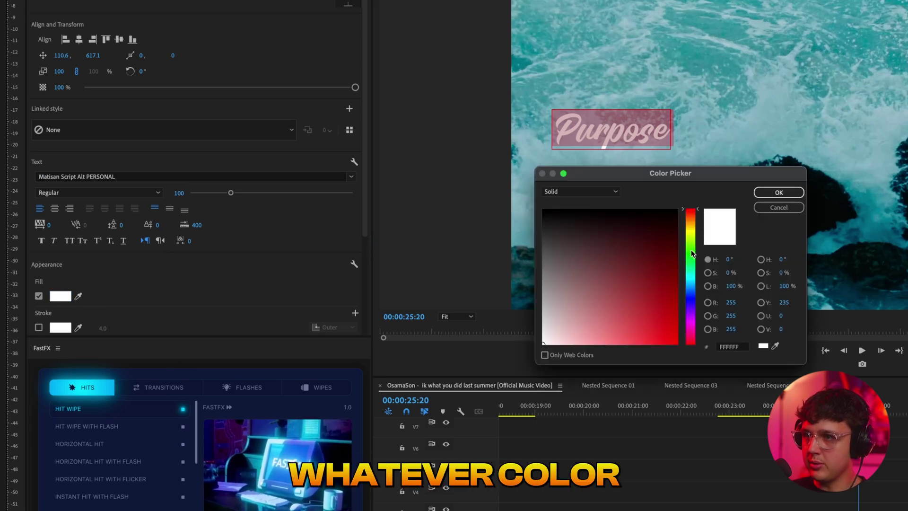
{"action": "left_click", "coordinate": [691, 232]}
{"action": "left_click_drag", "start_coordinate": [604, 328], "coordinate": [595, 351]}
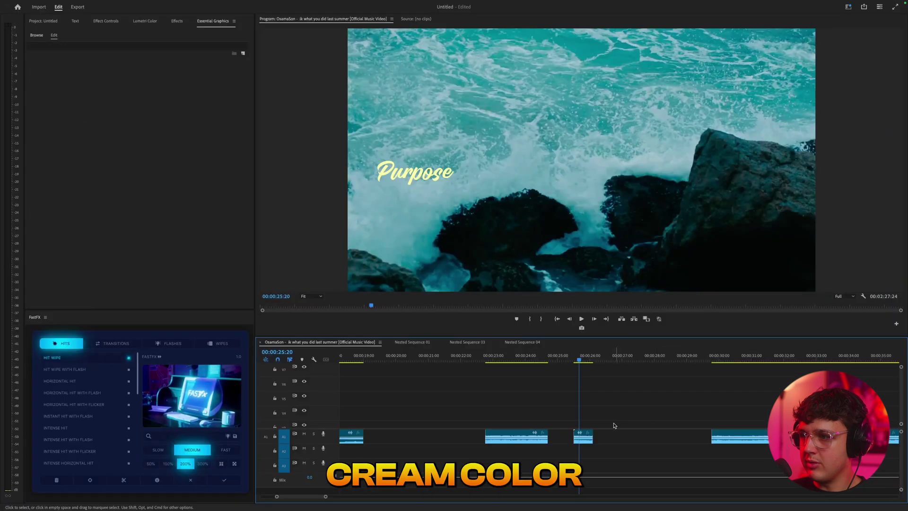
Fit the "Purpose" title clip to the start and length of the short ocean clip beneath it
{"action": "left_click_drag", "start_coordinate": [583, 408], "coordinate": [564, 409]}
{"action": "left_click_drag", "start_coordinate": [564, 410], "coordinate": [564, 409]}
{"action": "left_click", "coordinate": [578, 407]}
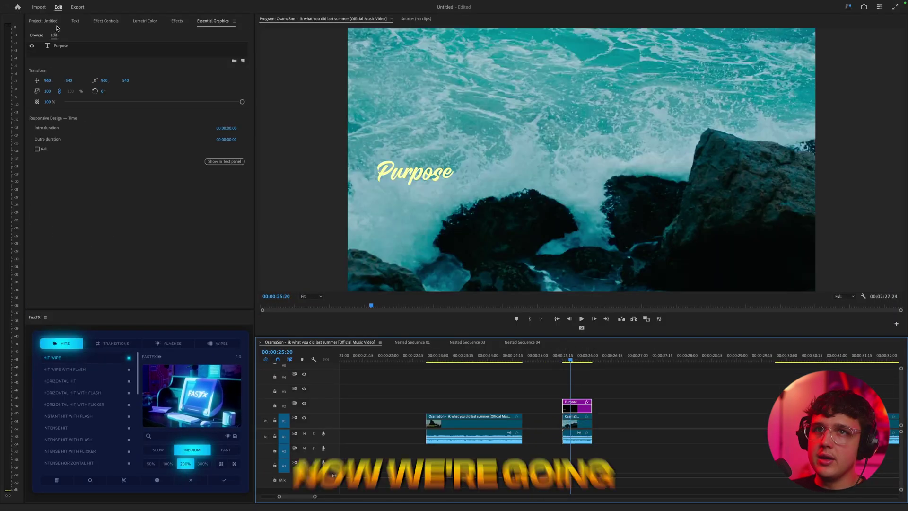
Move the "Purpose" title down and slightly left in the frame, to a position of about 913, 680
{"action": "left_click", "coordinate": [106, 21]}
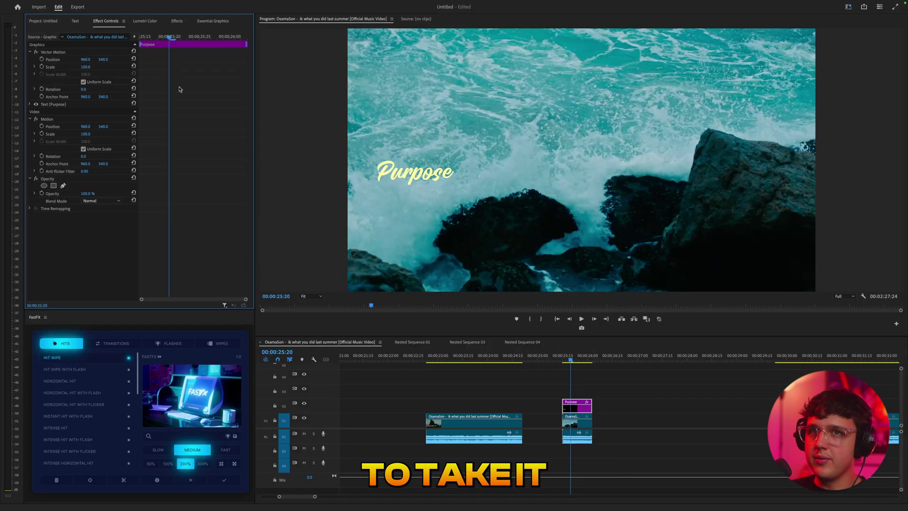
{"action": "left_click_drag", "start_coordinate": [425, 189], "coordinate": [415, 216]}
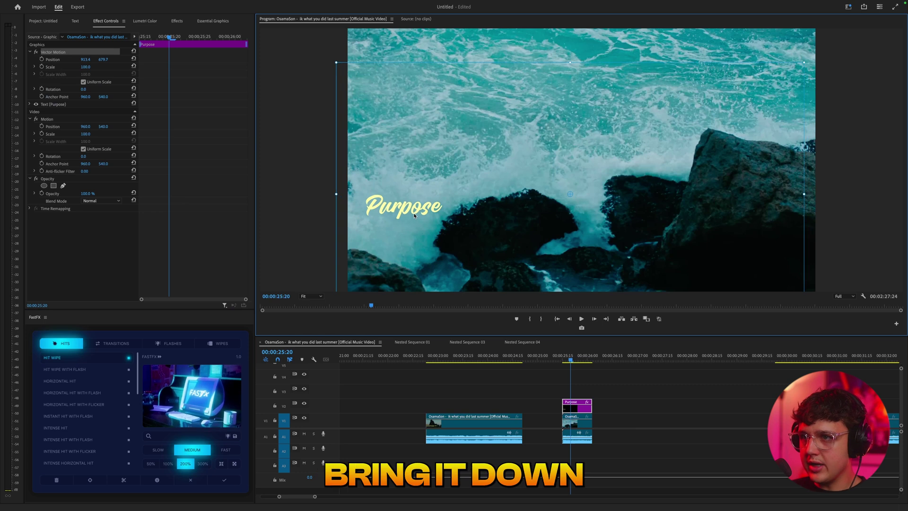
{"action": "left_click", "coordinate": [610, 400]}
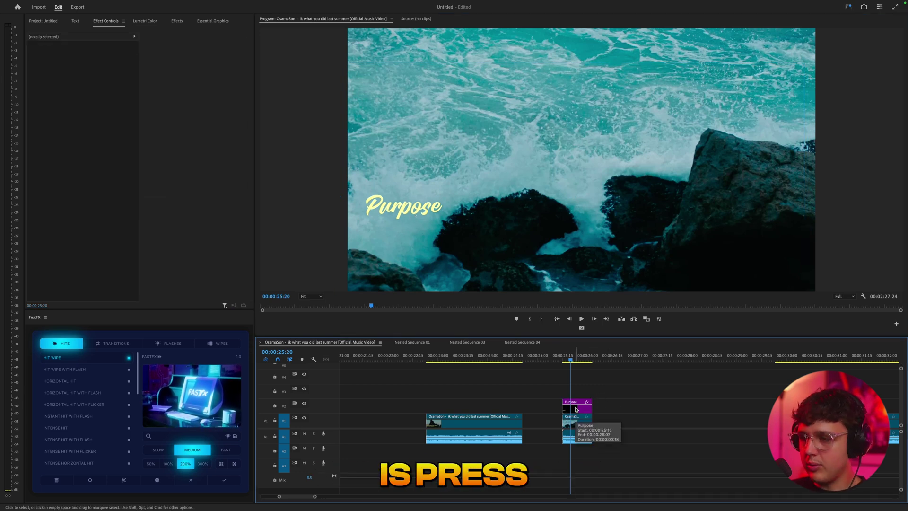
Duplicate the "Purpose" title onto the track above and replace the copy's text with three lines of random placeholder letters
{"action": "left_click_drag", "start_coordinate": [577, 408], "coordinate": [577, 396], "text": "alt"}
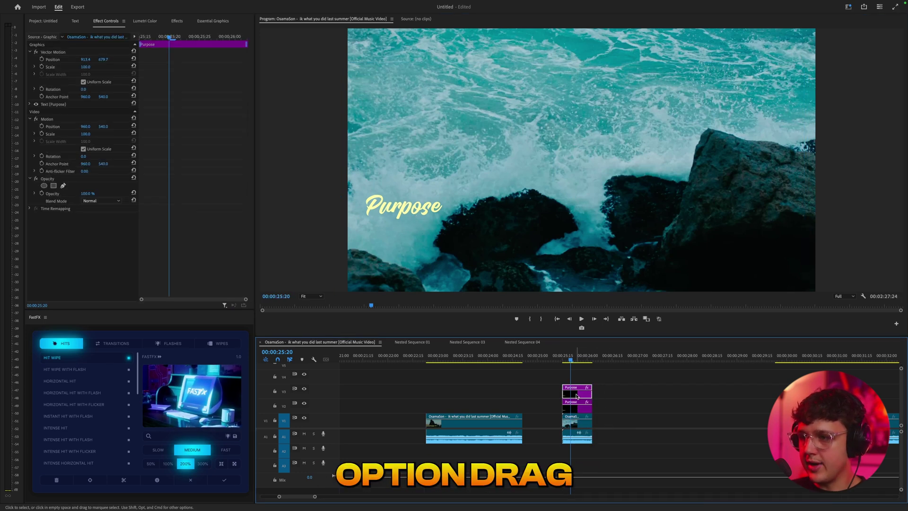
{"action": "left_click", "coordinate": [377, 221]}
{"action": "type", "text": "aiopdsfnioejf"}
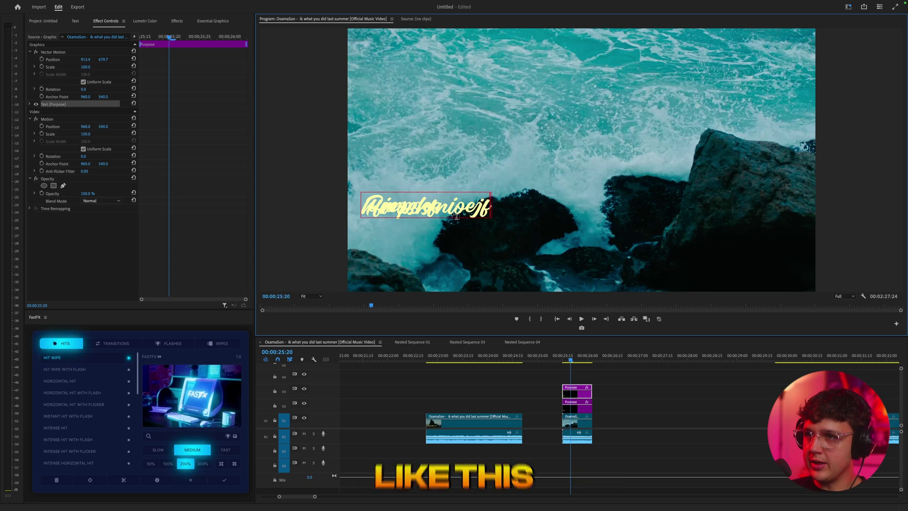
{"action": "type", "text": "ioesjfioesjgioesjgpseoyesuigbioesngioesjgioesjgiopsejggbesijgbesbgnoiesgnioesgioes"}
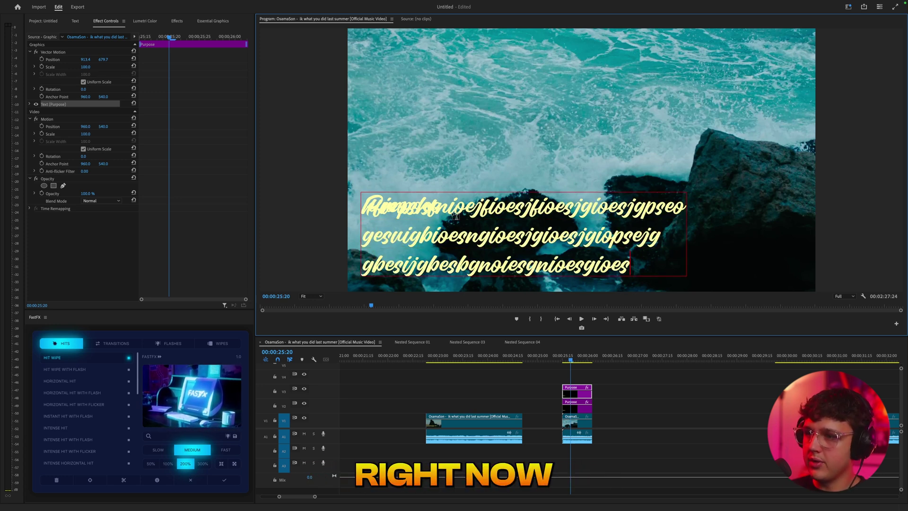
{"action": "left_click", "coordinate": [566, 377]}
Scale the placeholder paragraph to about 54% and place it directly below the "Purpose" title, aligned with its left edge
{"action": "left_click", "coordinate": [83, 60]}
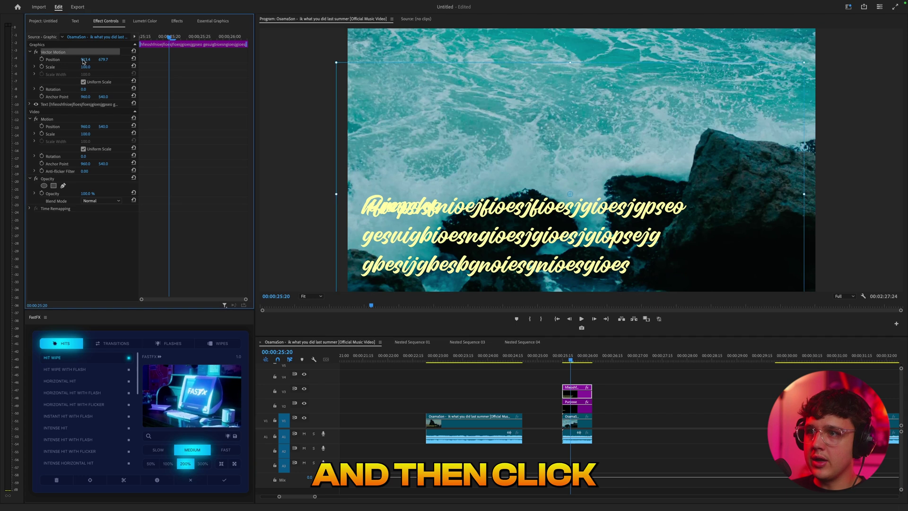
{"action": "left_click_drag", "start_coordinate": [804, 194], "coordinate": [695, 194]}
{"action": "left_click_drag", "start_coordinate": [618, 211], "coordinate": [524, 239]}
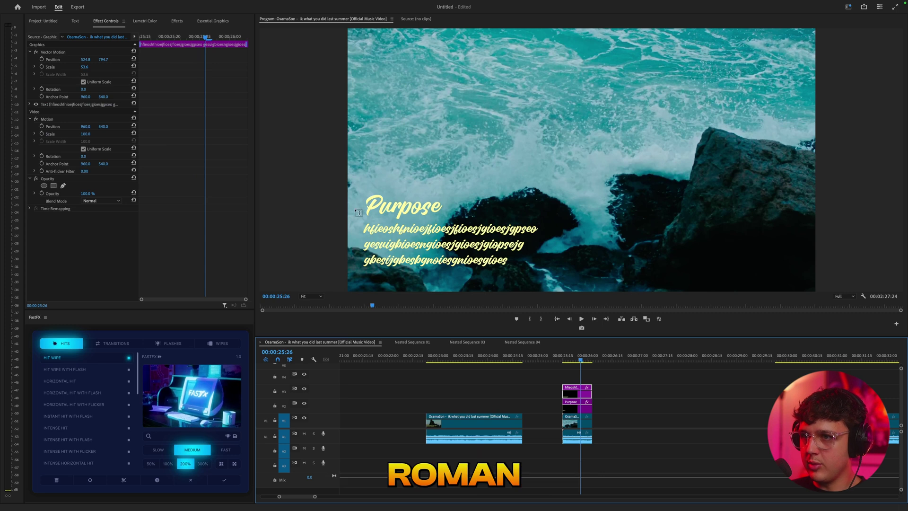
Set the font of the whole placeholder paragraph to Times Regular
{"action": "left_click_drag", "start_coordinate": [365, 232], "coordinate": [532, 266]}
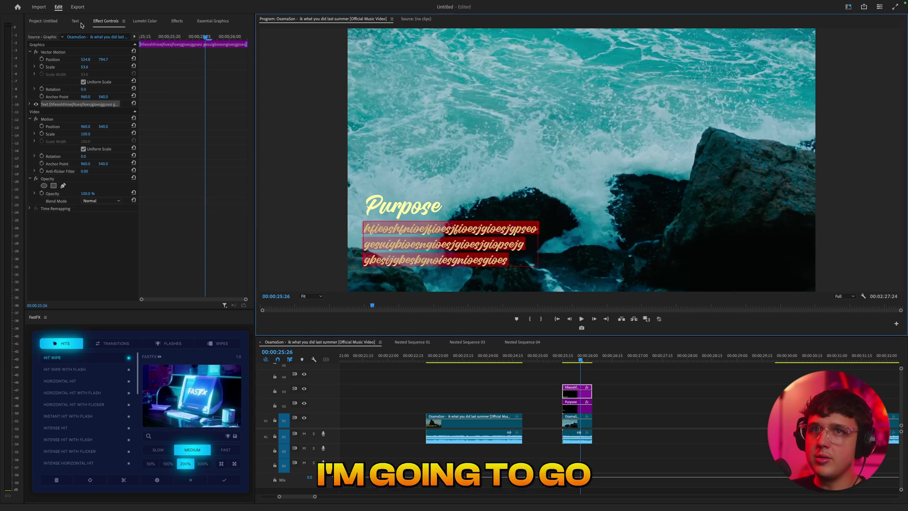
{"action": "left_click", "coordinate": [213, 21]}
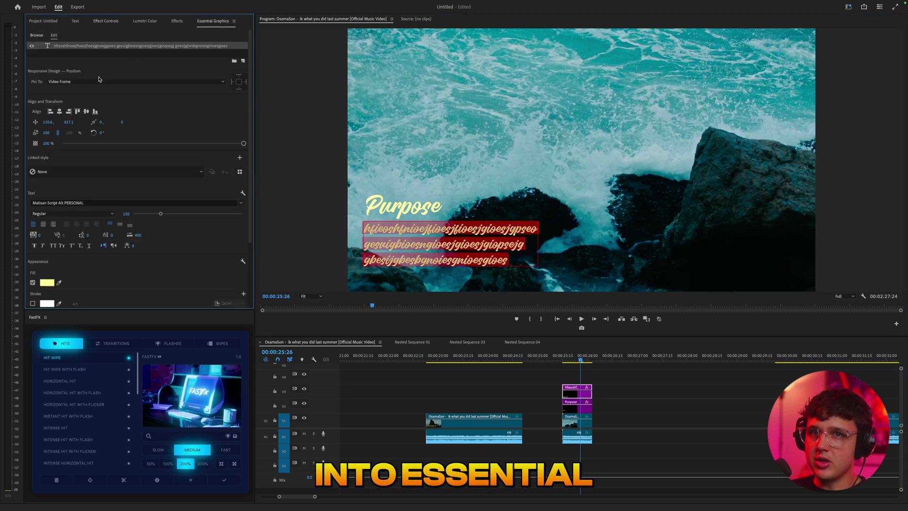
{"action": "left_click", "coordinate": [73, 202]}
{"action": "type", "text": "Times"}
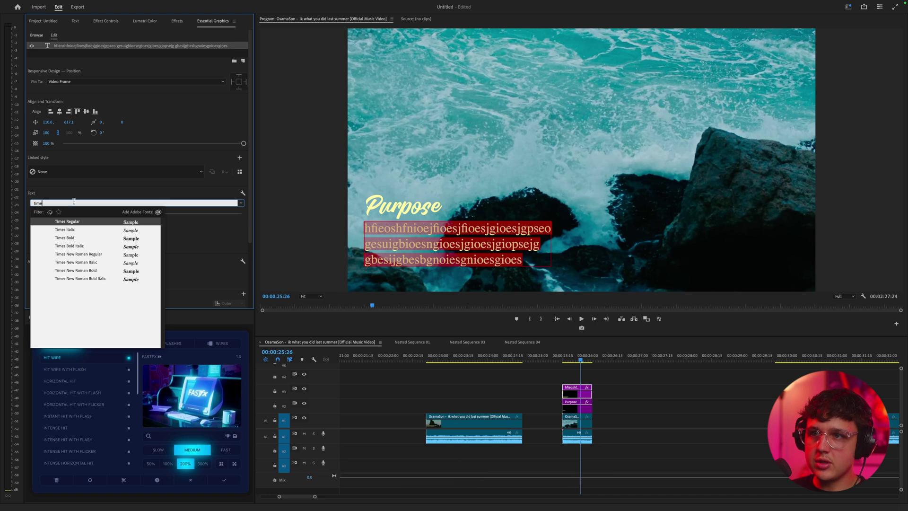
{"action": "key", "text": "Return"}
{"action": "left_click", "coordinate": [597, 375]}
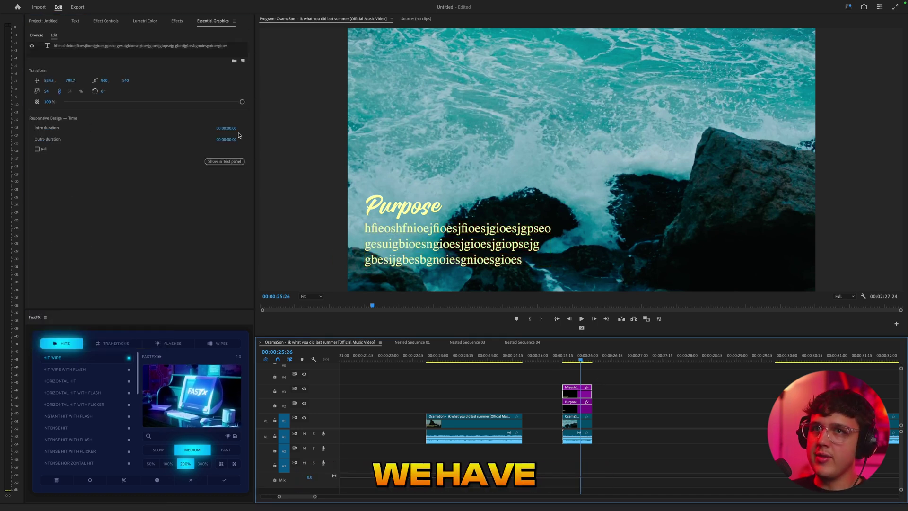
Tighten the placeholder paragraph's tracking to -44 and its leading to about -38
{"action": "left_click", "coordinate": [101, 52]}
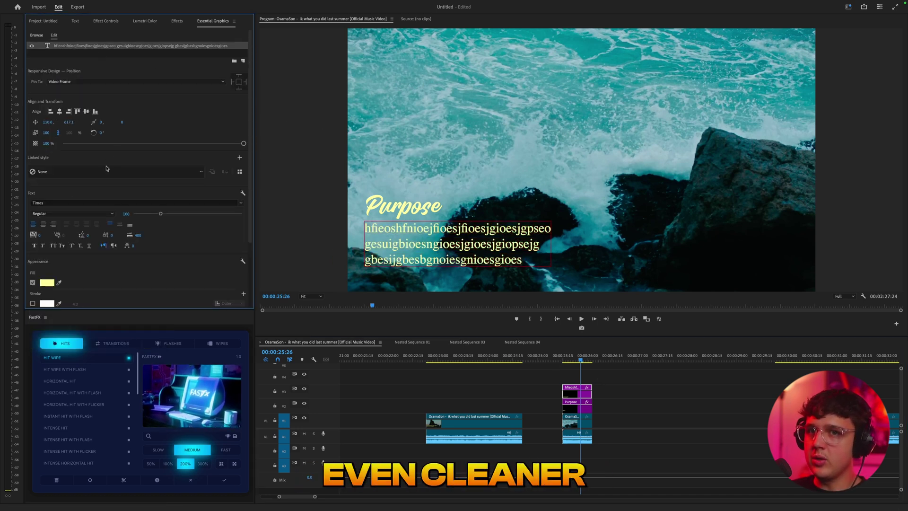
{"action": "left_click_drag", "start_coordinate": [40, 235], "coordinate": [76, 235]}
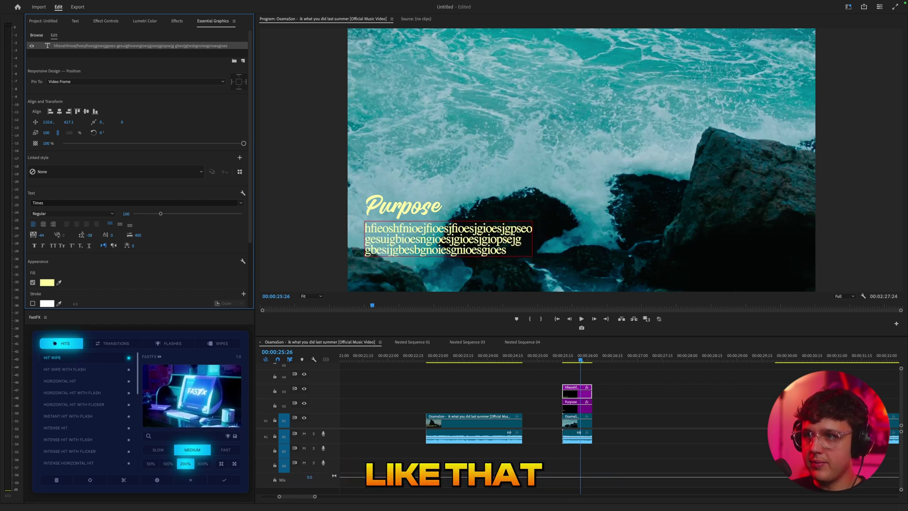
Set the font of the "Purpose" title above the placeholder paragraph to Times Bold Italic
{"action": "left_click", "coordinate": [469, 361]}
{"action": "left_click_drag", "start_coordinate": [469, 362], "coordinate": [580, 363]}
{"action": "left_click", "coordinate": [579, 404]}
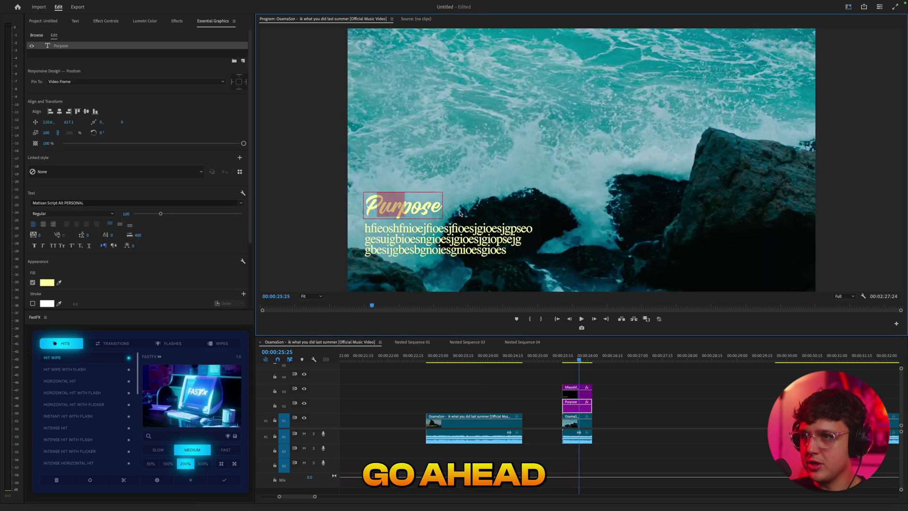
{"action": "left_click", "coordinate": [94, 203]}
{"action": "type", "text": "times"}
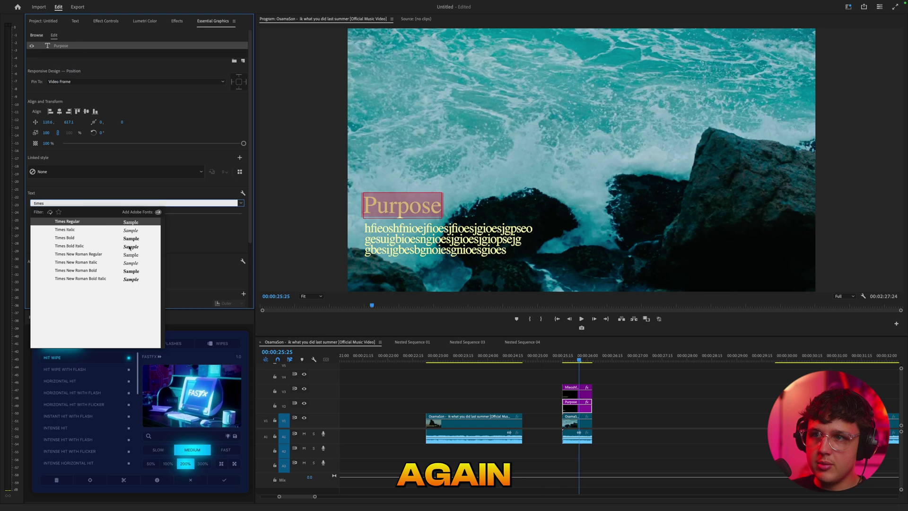
{"action": "left_click", "coordinate": [130, 247]}
{"action": "left_click", "coordinate": [605, 418]}
{"action": "left_click_drag", "start_coordinate": [487, 361], "coordinate": [587, 366]}
Copy the six-swatch color palette nest from earlier in the sequence onto the track above the placeholder paragraph, with the swatches in the frame's lower-right corner
{"action": "scroll", "coordinate": [521, 389], "scroll_direction": "down", "scroll_amount": 5}
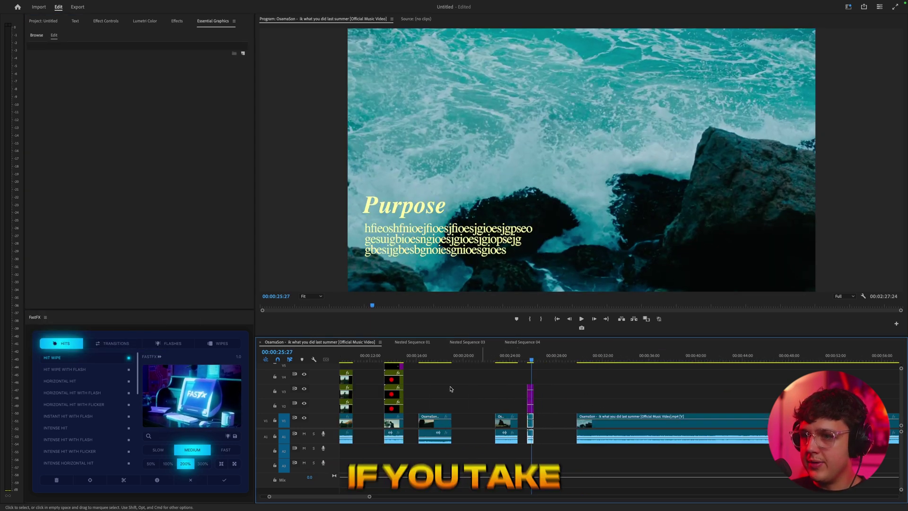
{"action": "scroll", "coordinate": [440, 389], "scroll_direction": "left", "scroll_amount": 5}
{"action": "left_click", "coordinate": [380, 362]}
{"action": "left_click_drag", "start_coordinate": [380, 395], "coordinate": [647, 380], "text": "alt"}
{"action": "left_click", "coordinate": [638, 361]}
{"action": "scroll", "coordinate": [615, 393], "scroll_direction": "right", "scroll_amount": 2}
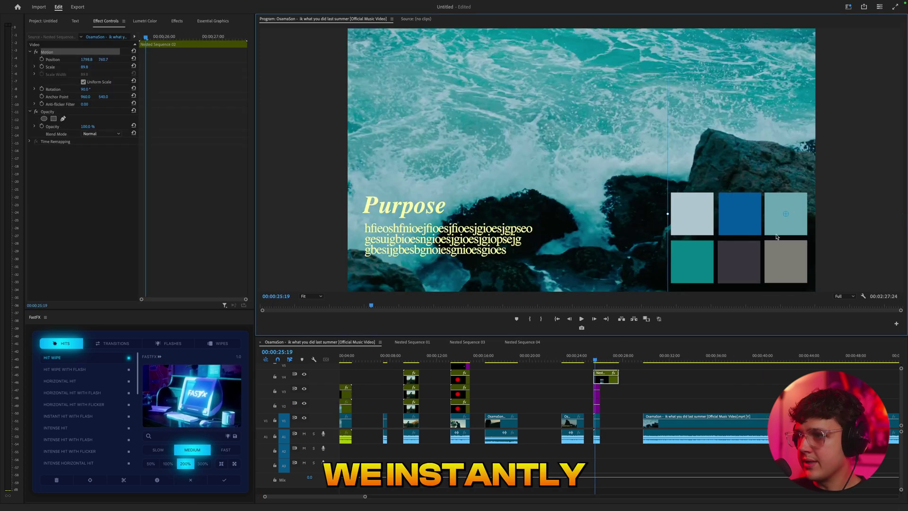
{"action": "scroll", "coordinate": [573, 393], "scroll_direction": "right", "scroll_amount": 2}
{"action": "scroll", "coordinate": [574, 393], "scroll_direction": "up", "scroll_amount": 5}
{"action": "left_click", "coordinate": [488, 359]}
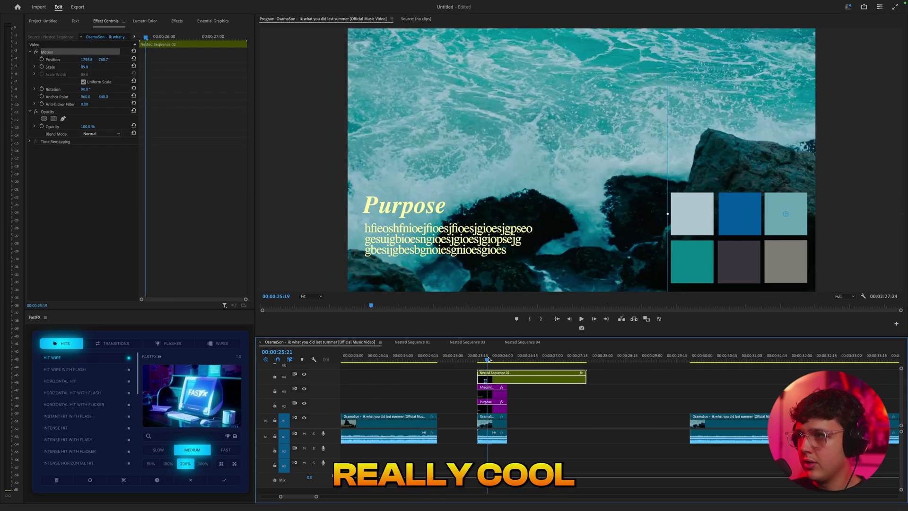
{"action": "left_click_drag", "start_coordinate": [489, 360], "coordinate": [490, 361]}
{"action": "left_click", "coordinate": [620, 401]}
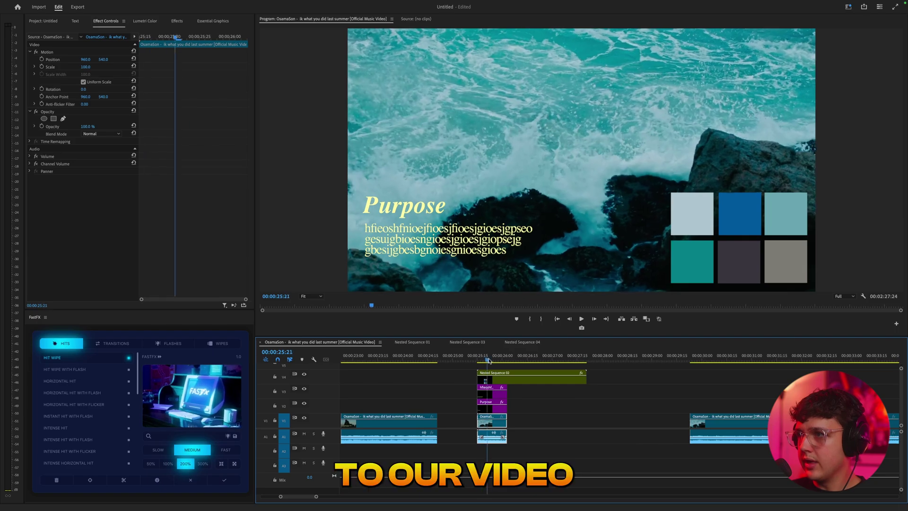